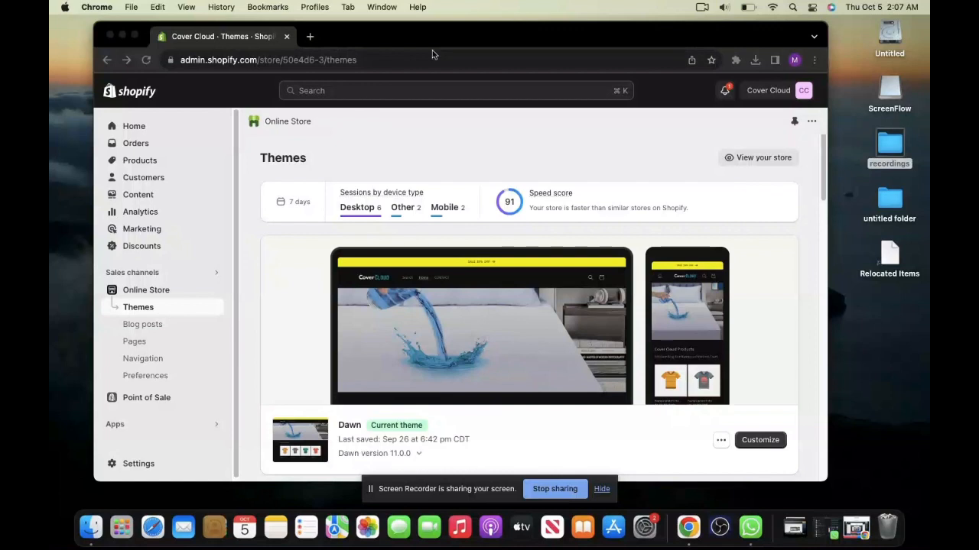
# - Open the Shopify Theme Store from the theme library on the store's Themes page
pyautogui.moveTo(536, 24); pyautogui.dragTo(547, 18)
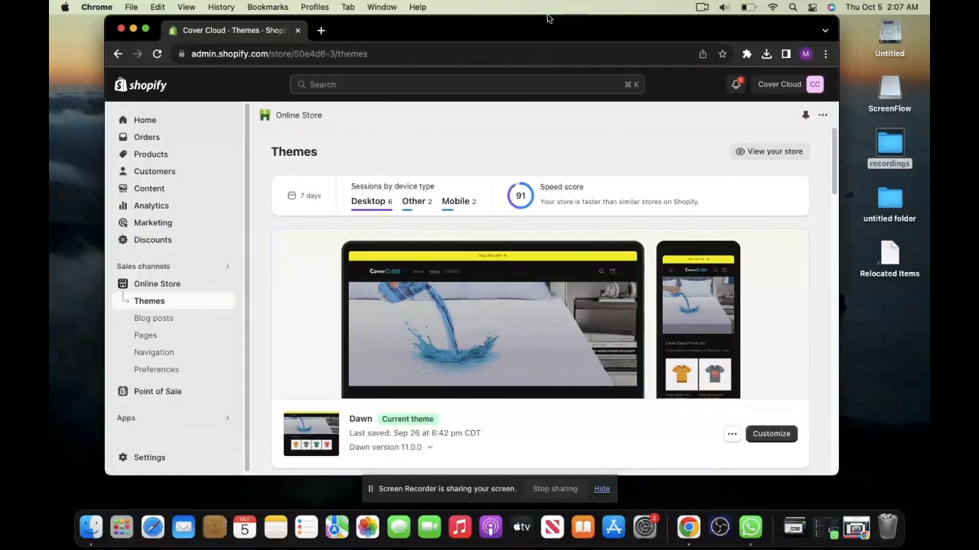
pyautogui.click(145, 29)
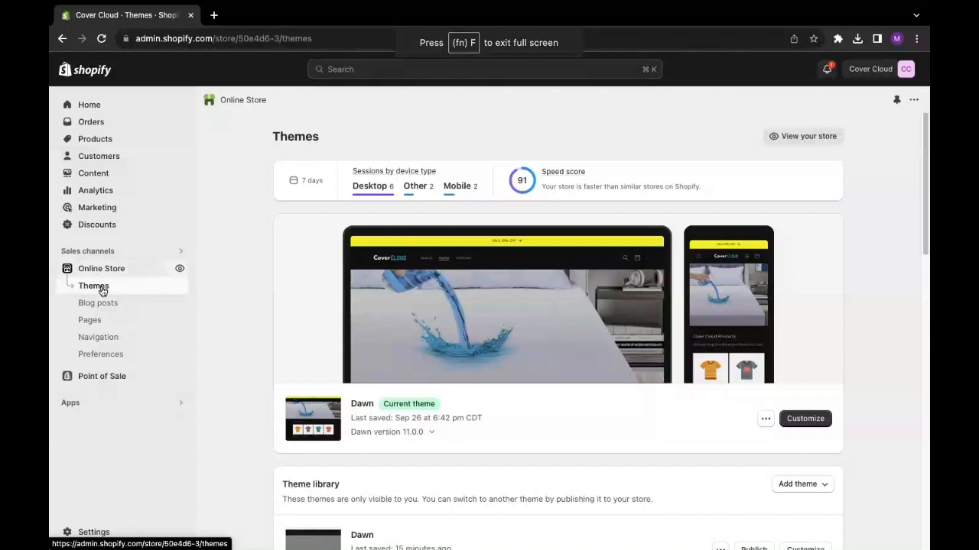
pyautogui.click(102, 293)
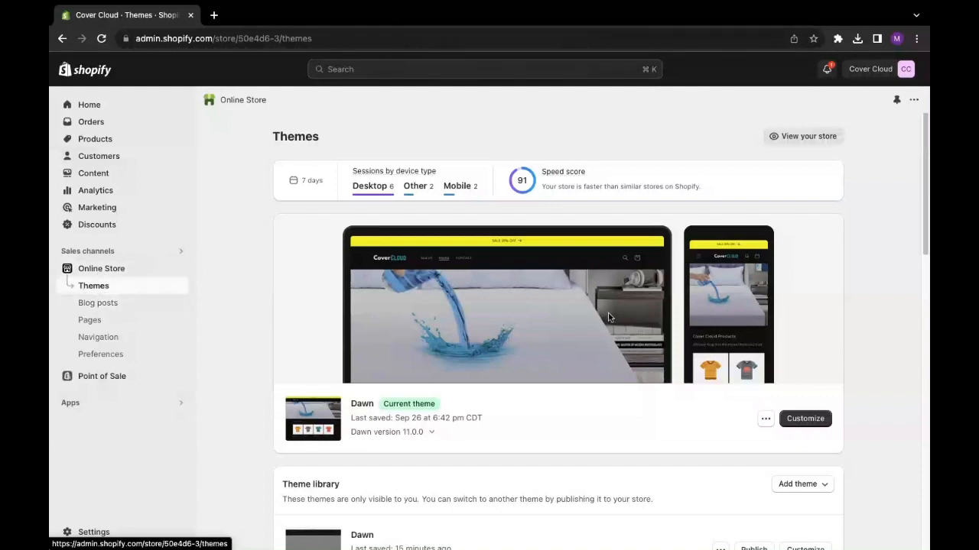
pyautogui.scroll(-3, 456, 403)
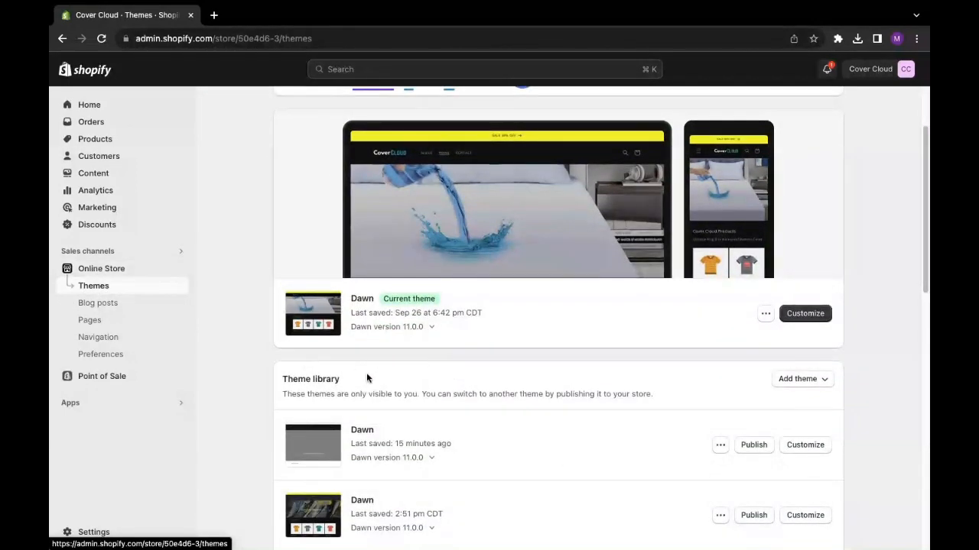
pyautogui.scroll(-1, 374, 372)
pyautogui.scroll(-3, 381, 373)
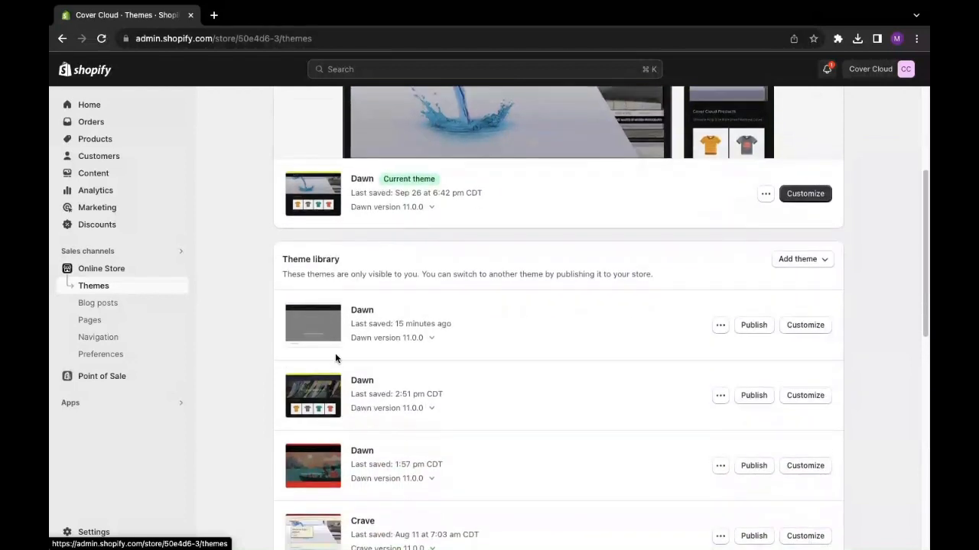
pyautogui.click(793, 264)
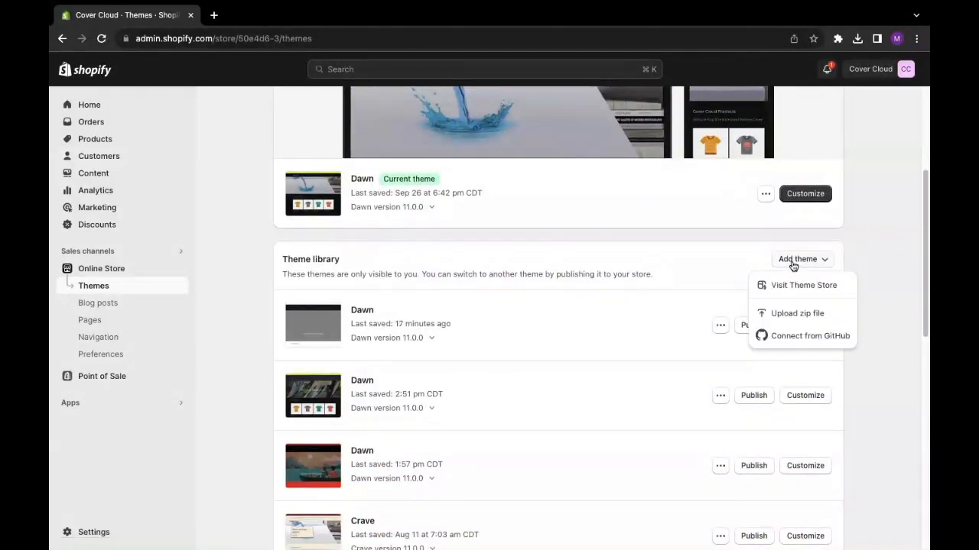
pyautogui.click(784, 286)
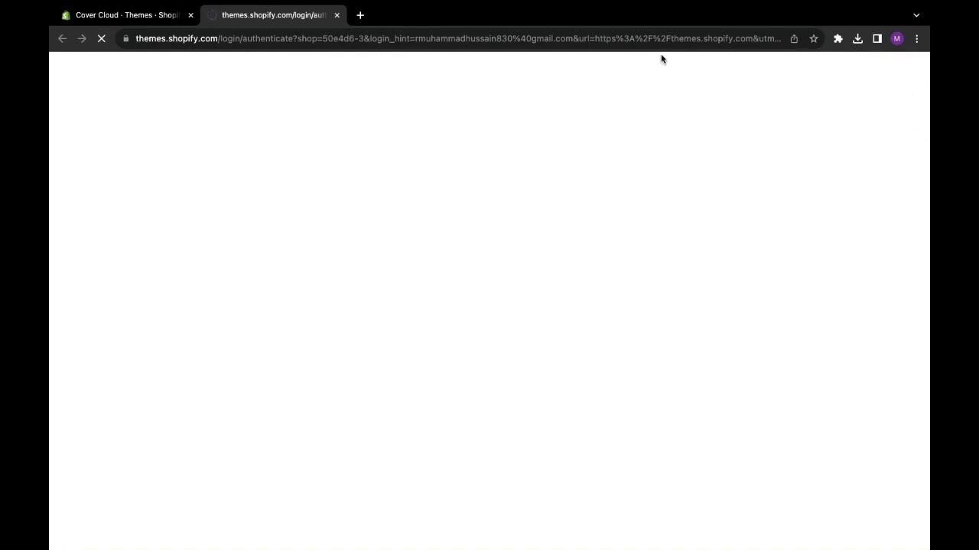
# - Explore all themes in the Theme Store and filter them by price to show only free ones
pyautogui.press('ctrl+super+f')
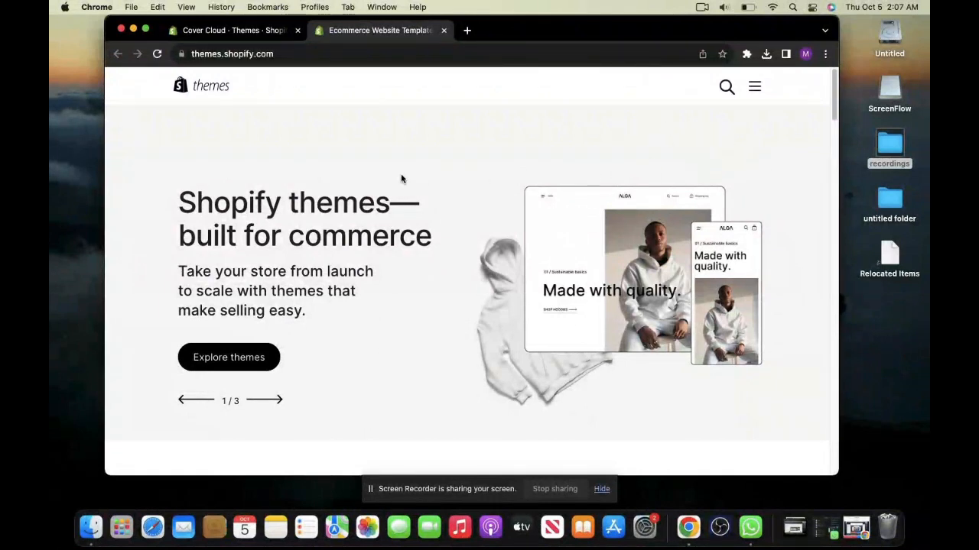
pyautogui.click(223, 361)
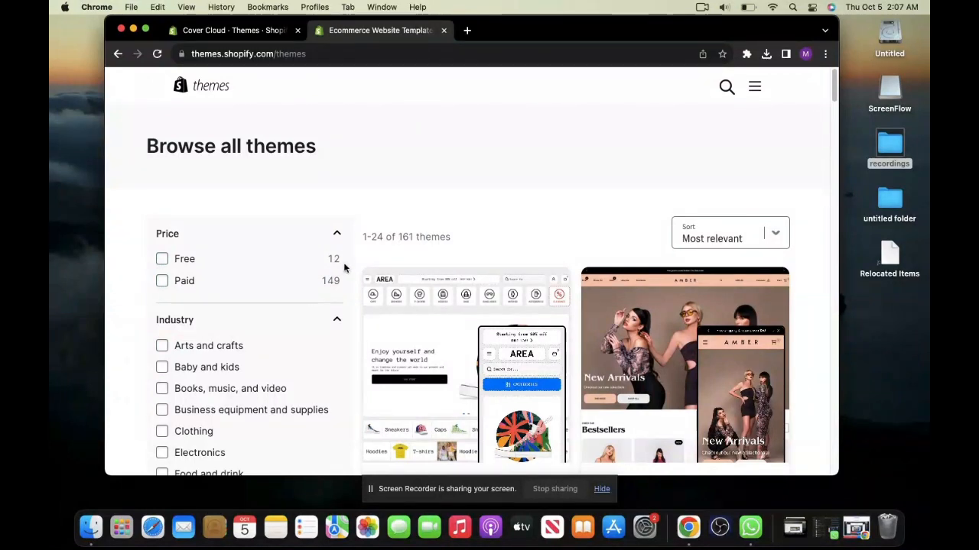
pyautogui.click(162, 260)
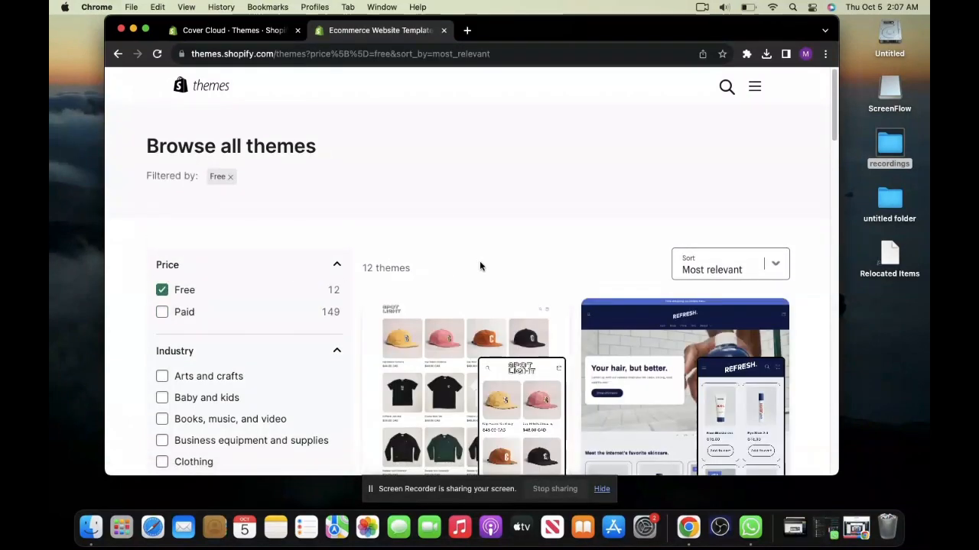
# - Look through the list of free themes to compare the available designs
pyautogui.scroll(-3, 535, 283)
pyautogui.scroll(-7, 554, 292)
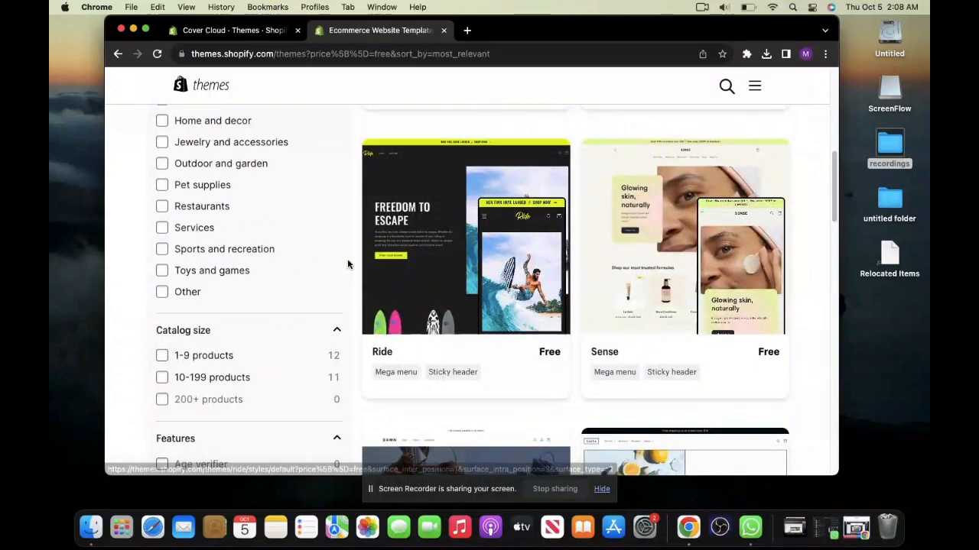
pyautogui.scroll(-4, 523, 280)
pyautogui.scroll(-3, 525, 284)
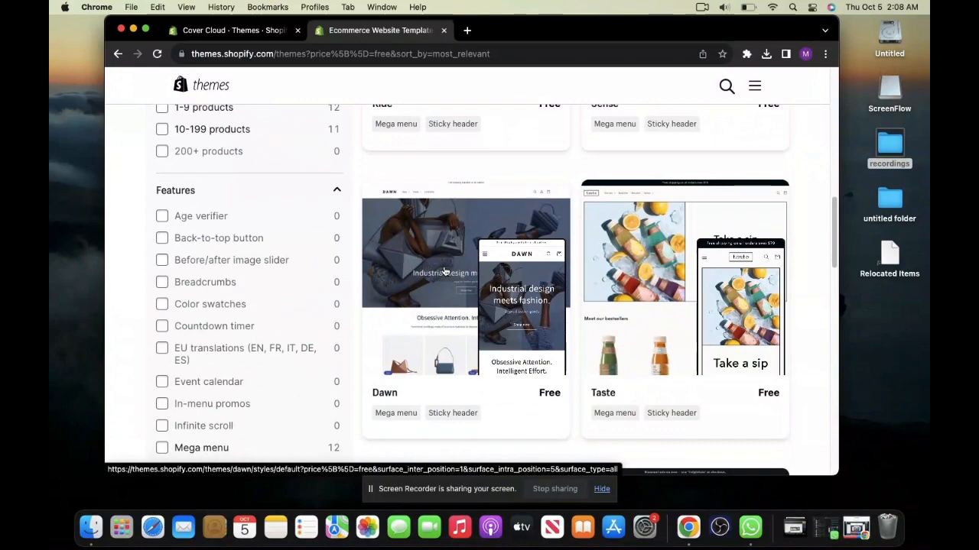
pyautogui.scroll(-8, 584, 229)
pyautogui.scroll(-20, 586, 233)
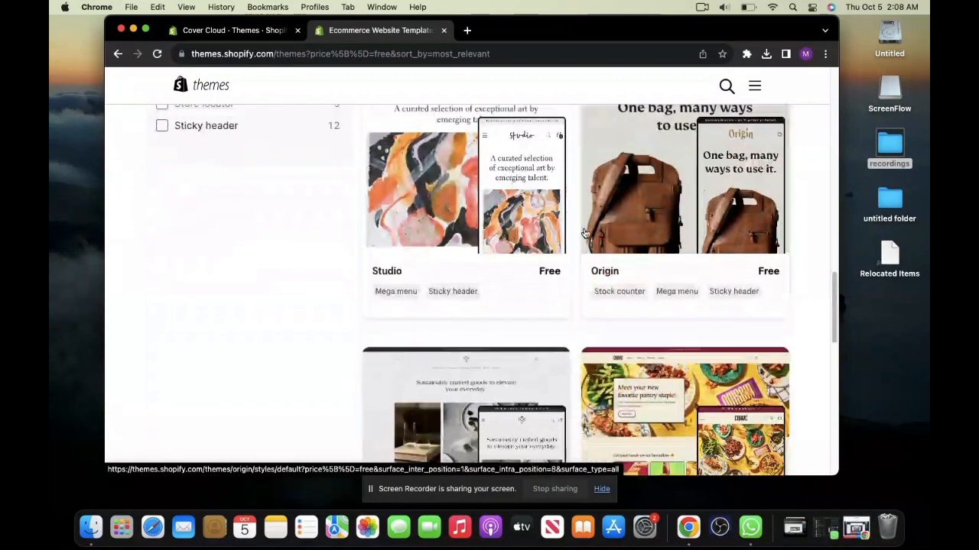
pyautogui.scroll(16, 582, 229)
pyautogui.scroll(10, 581, 234)
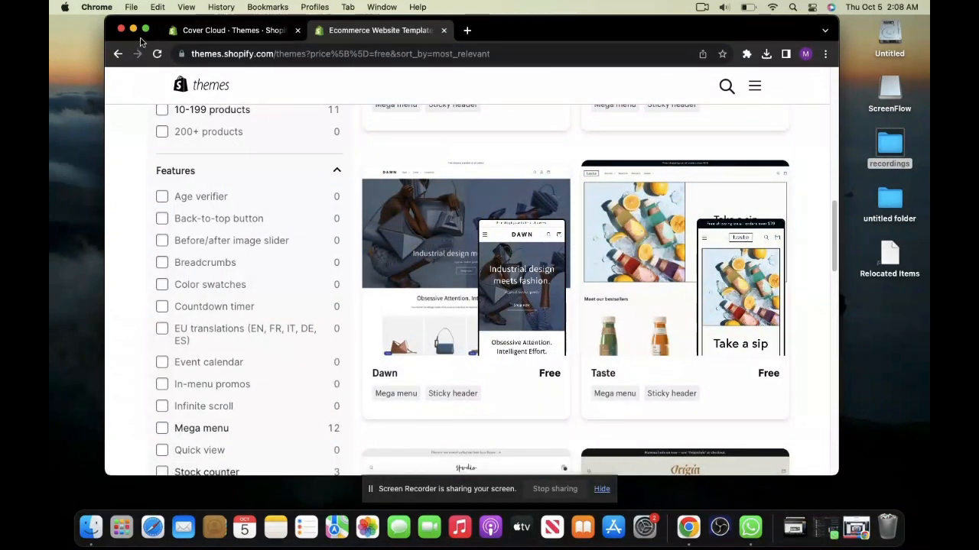
# - Choose the free Dawn theme and add it to the store's theme library
pyautogui.click(145, 28)
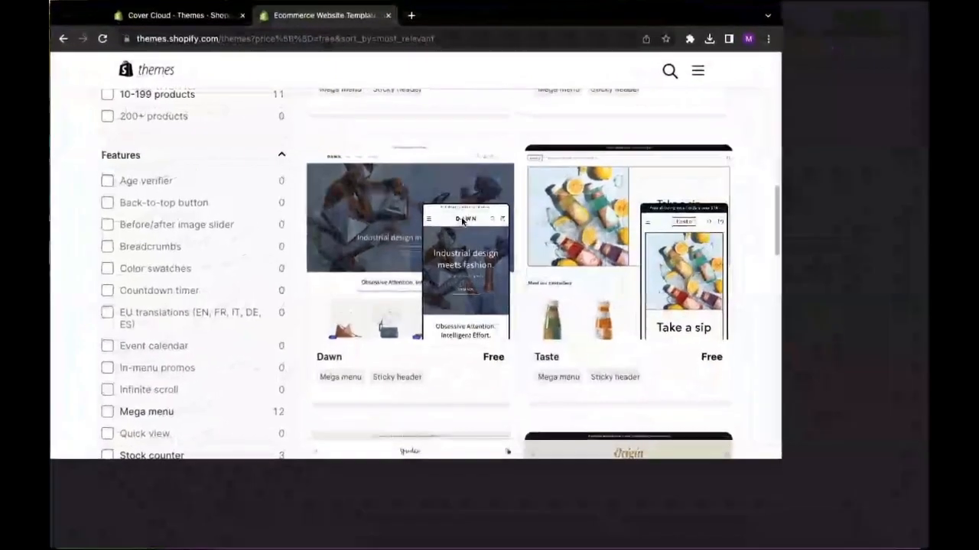
pyautogui.scroll(-2, 556, 252)
pyautogui.scroll(5, 555, 246)
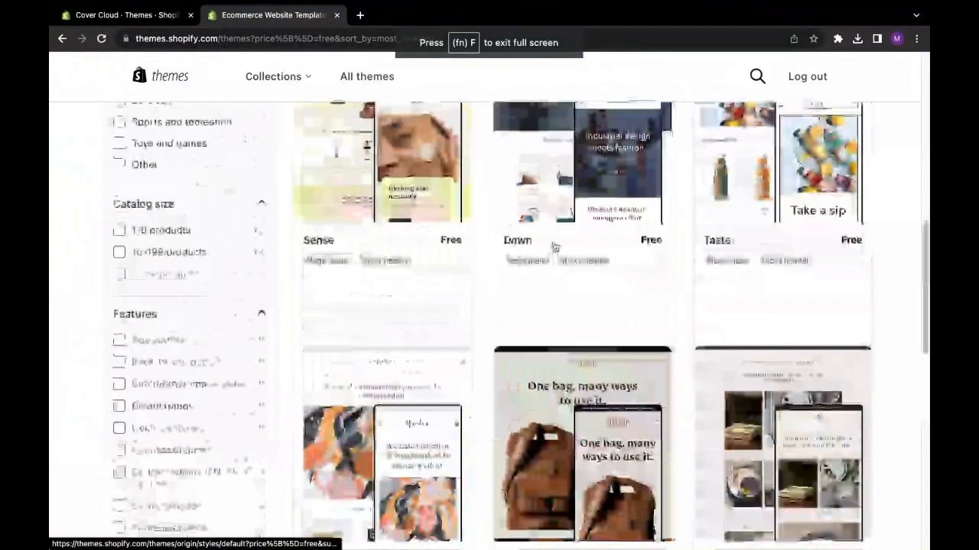
pyautogui.click(555, 246)
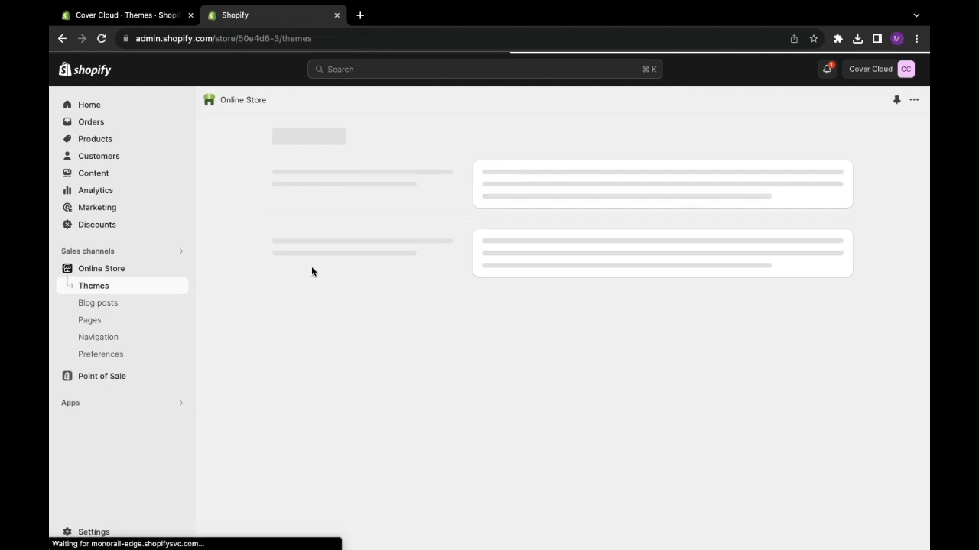
# - Open the just-added Dawn theme for customization and look over its home page preview from the header to the footer
pyautogui.scroll(-3, 228, 288)
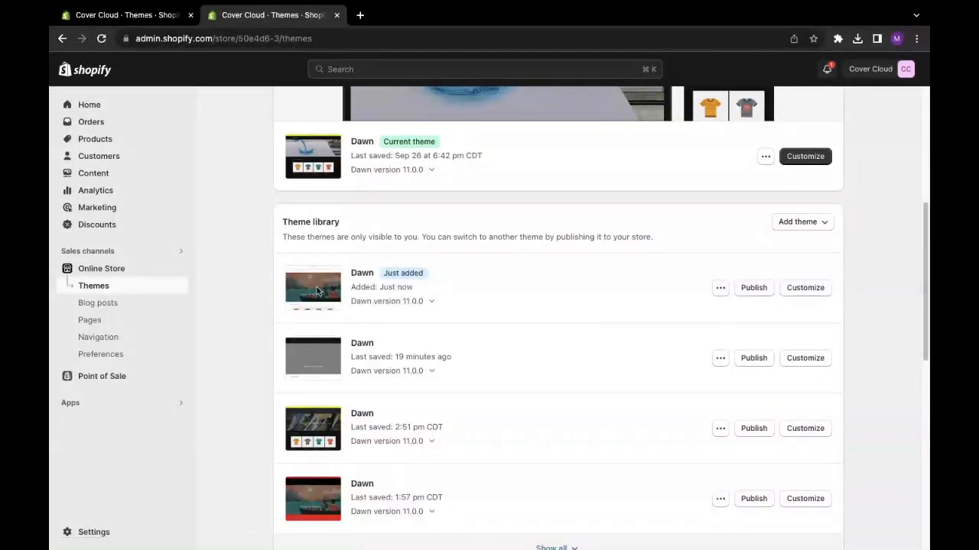
pyautogui.click(801, 291)
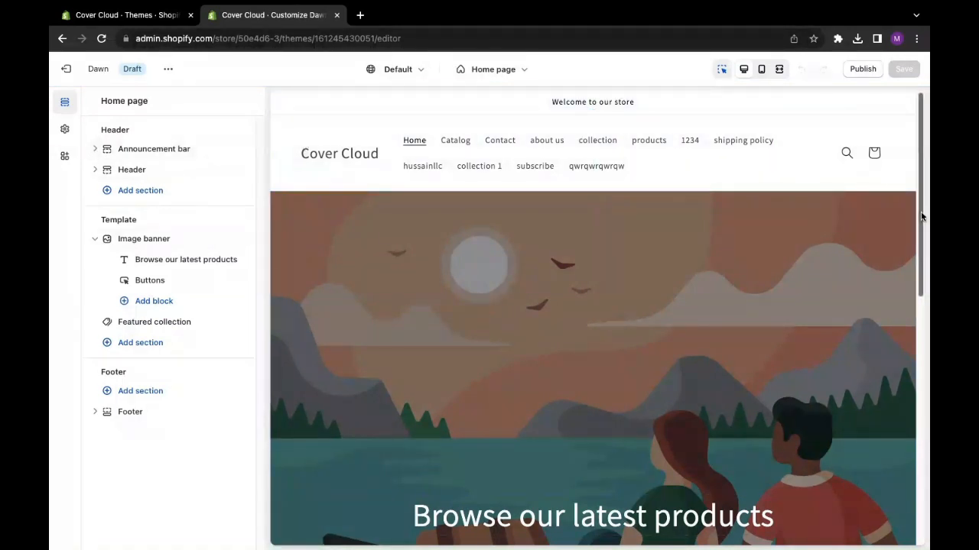
pyautogui.moveTo(922, 216); pyautogui.dragTo(929, 399)
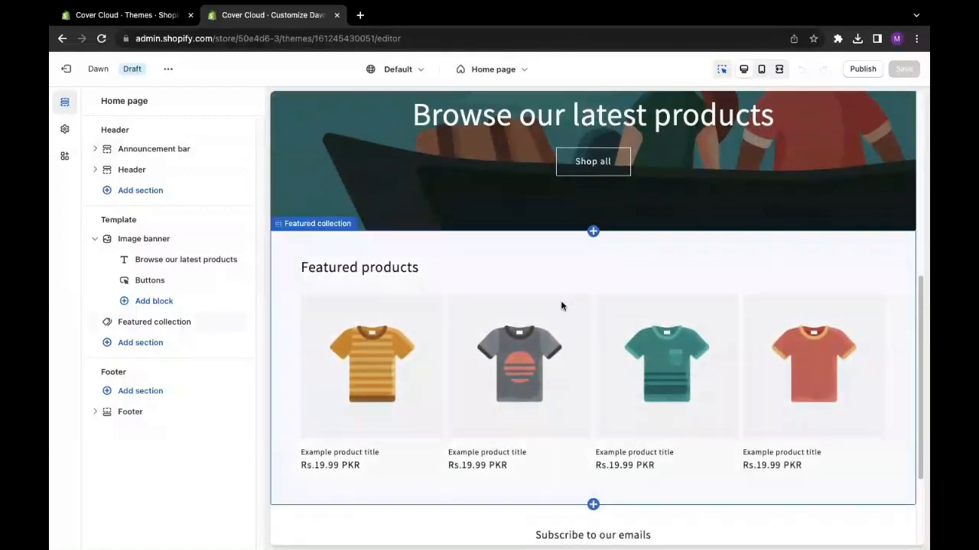
pyautogui.moveTo(922, 299); pyautogui.dragTo(924, 408)
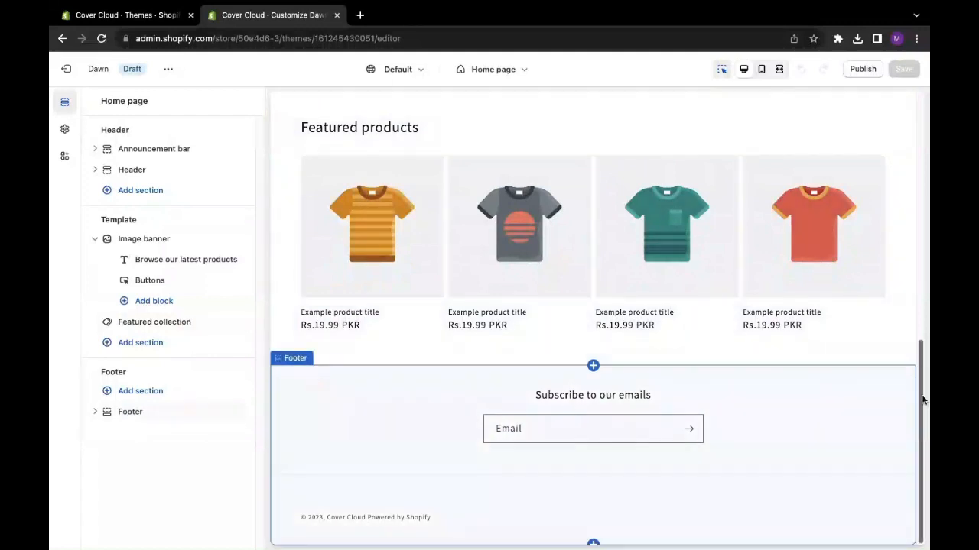
pyautogui.moveTo(923, 399); pyautogui.dragTo(902, 140)
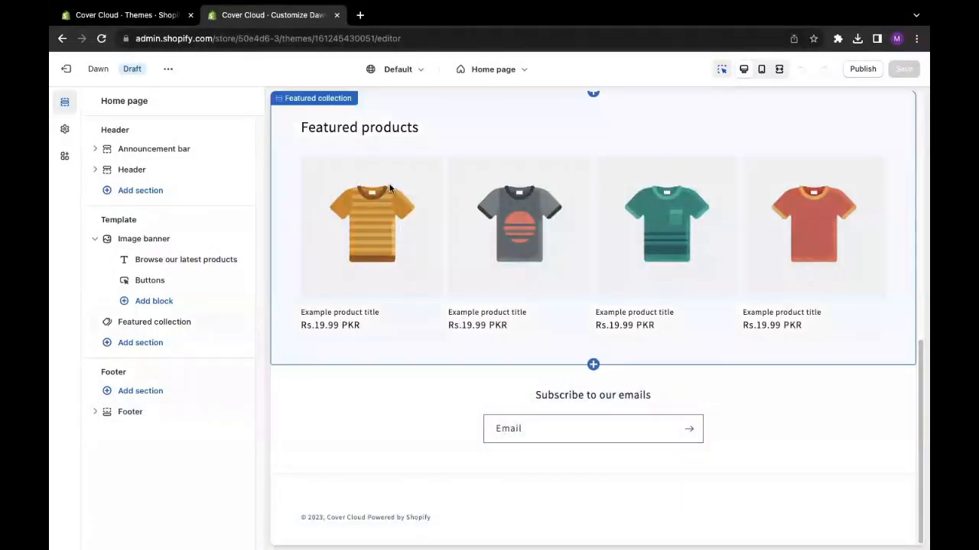
pyautogui.scroll(8, 395, 193)
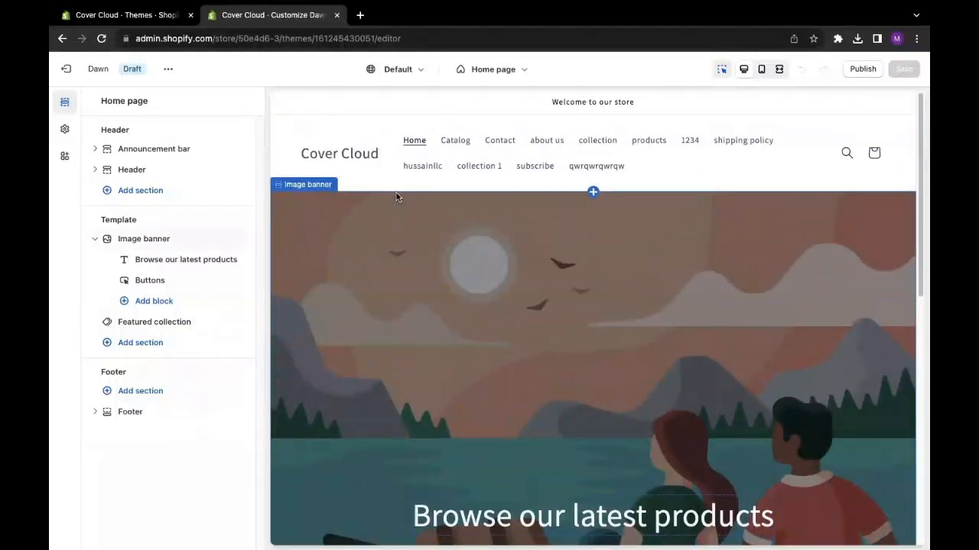
# - Edit color Scheme 1 of the Announcement bar section and set its background color to #E6F708
pyautogui.click(343, 111)
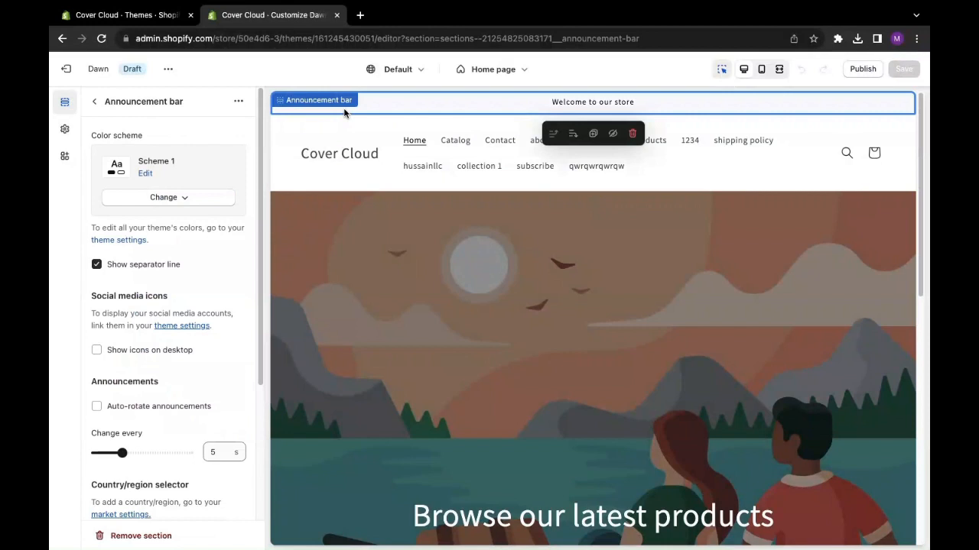
pyautogui.click(93, 103)
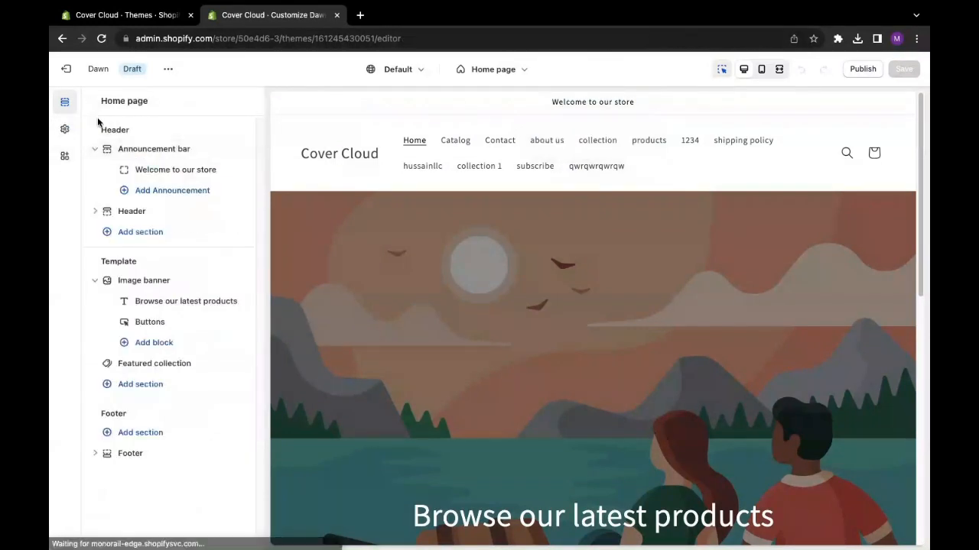
pyautogui.click(138, 150)
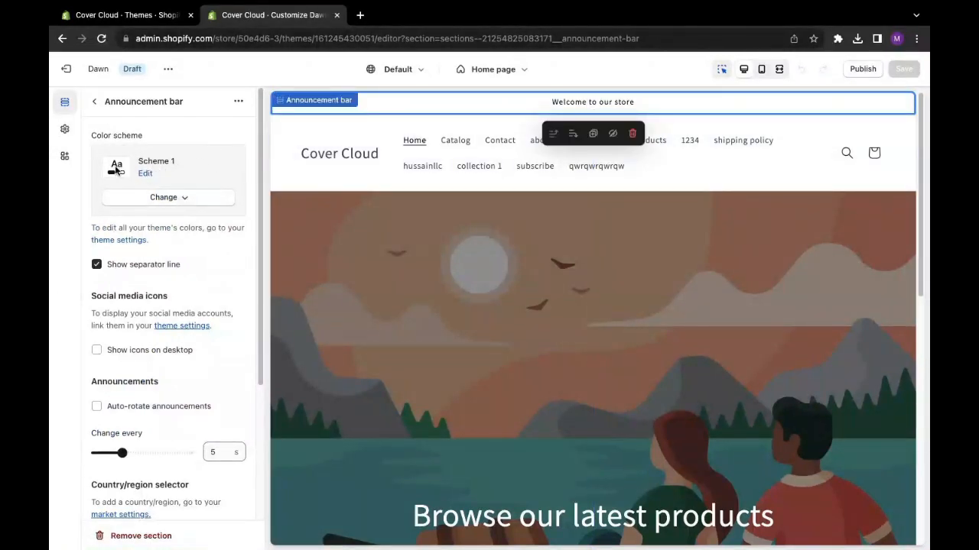
pyautogui.moveTo(175, 165); pyautogui.dragTo(136, 164)
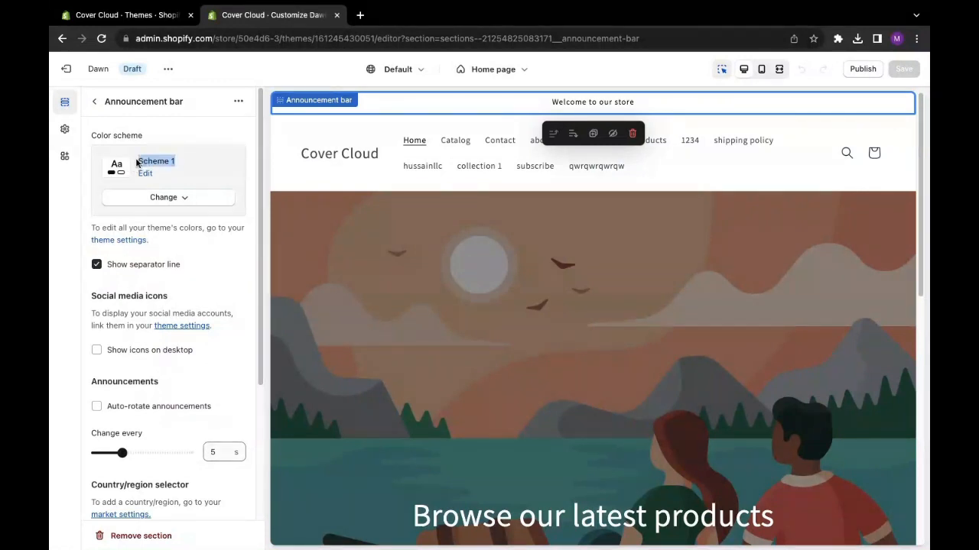
pyautogui.click(145, 174)
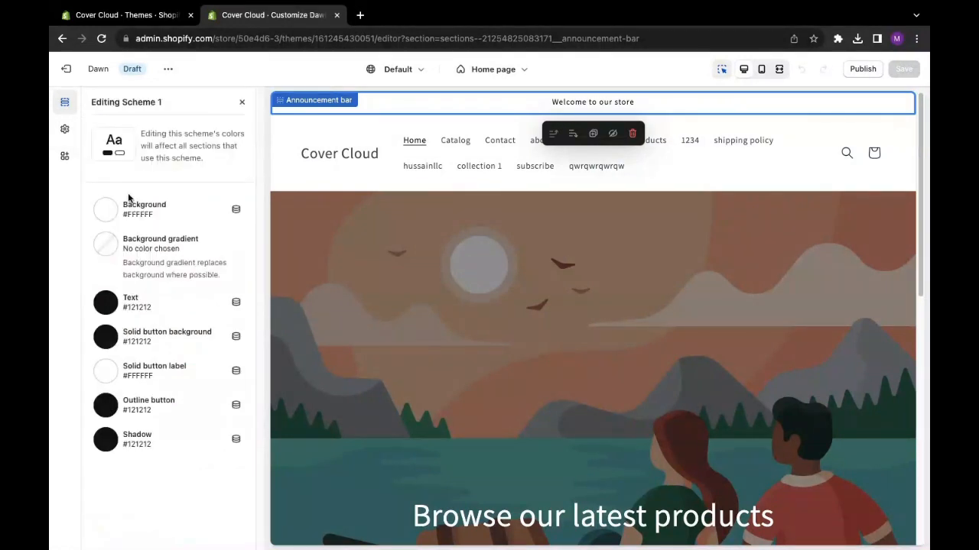
pyautogui.click(108, 212)
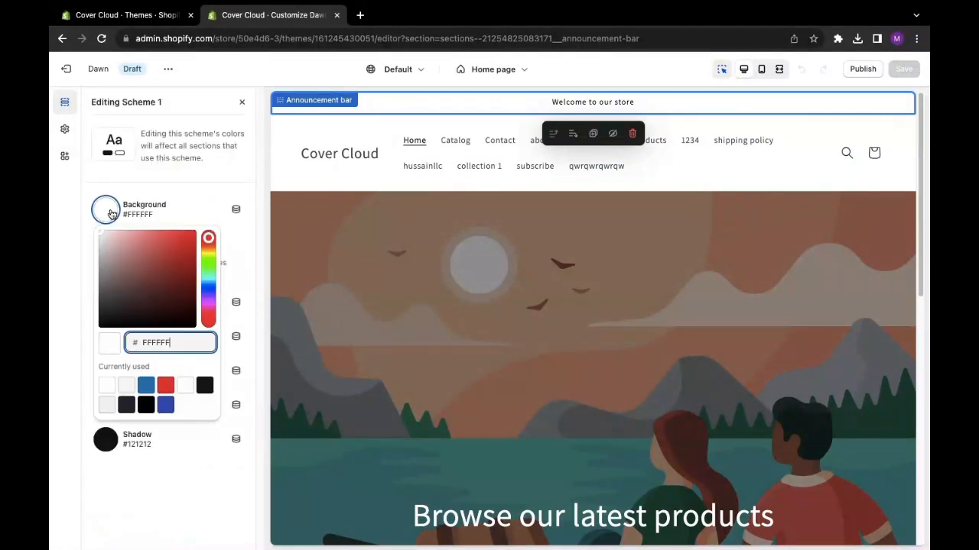
pyautogui.click(208, 254)
pyautogui.click(193, 234)
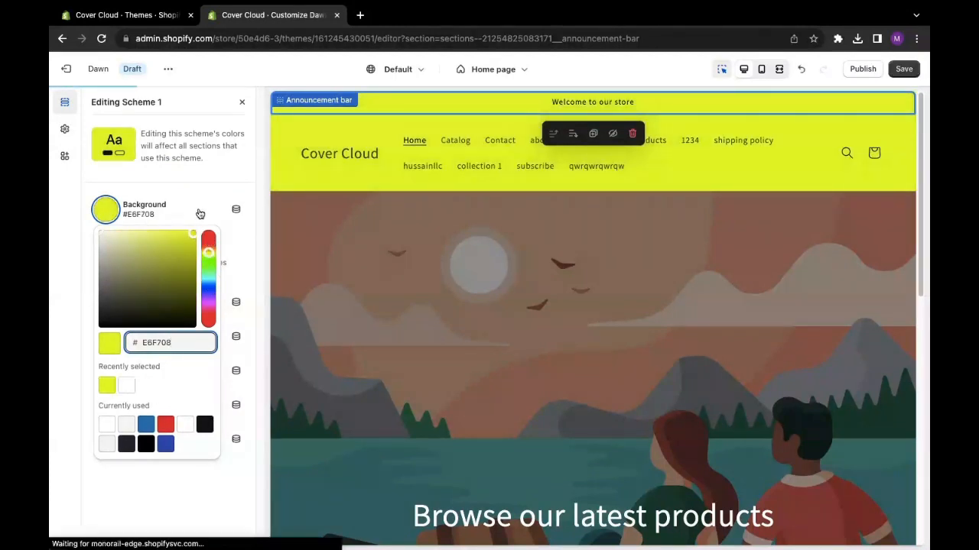
pyautogui.click(200, 214)
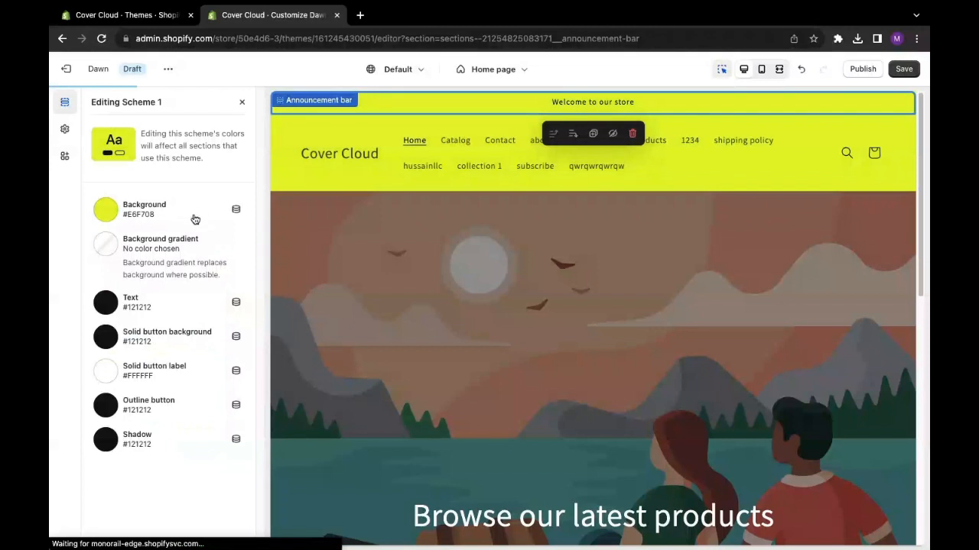
# - Try white (#FFFFFF) as the text color of Scheme 1, then set the text back to #121212
pyautogui.click(132, 304)
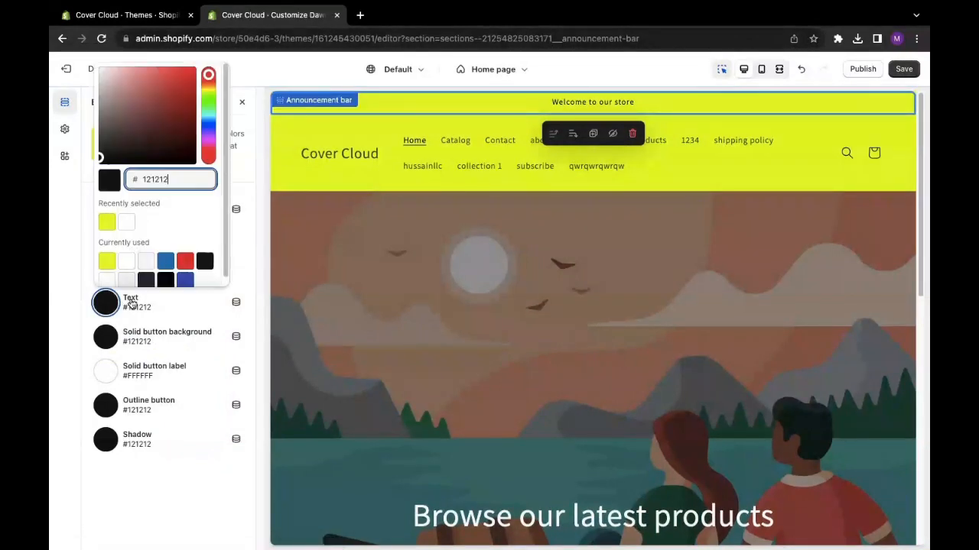
pyautogui.click(126, 224)
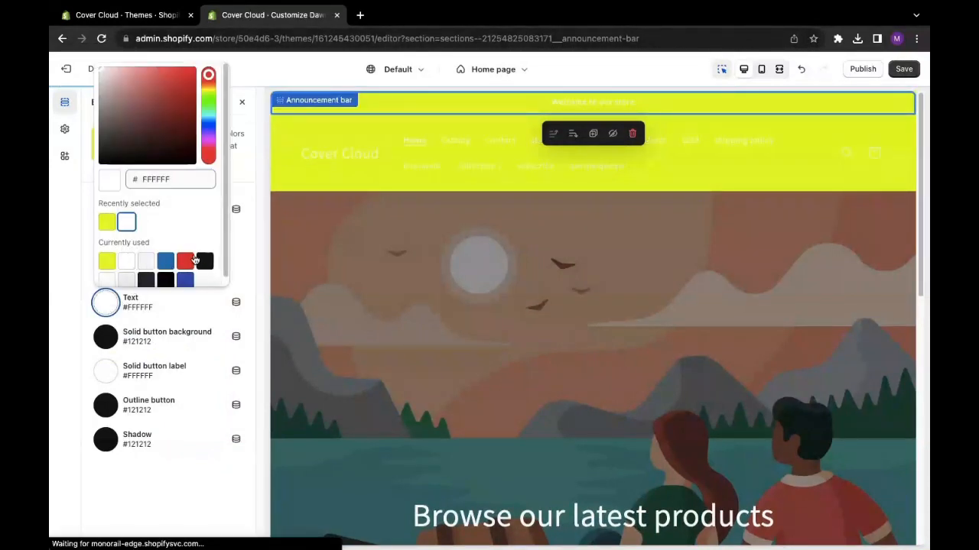
pyautogui.click(204, 262)
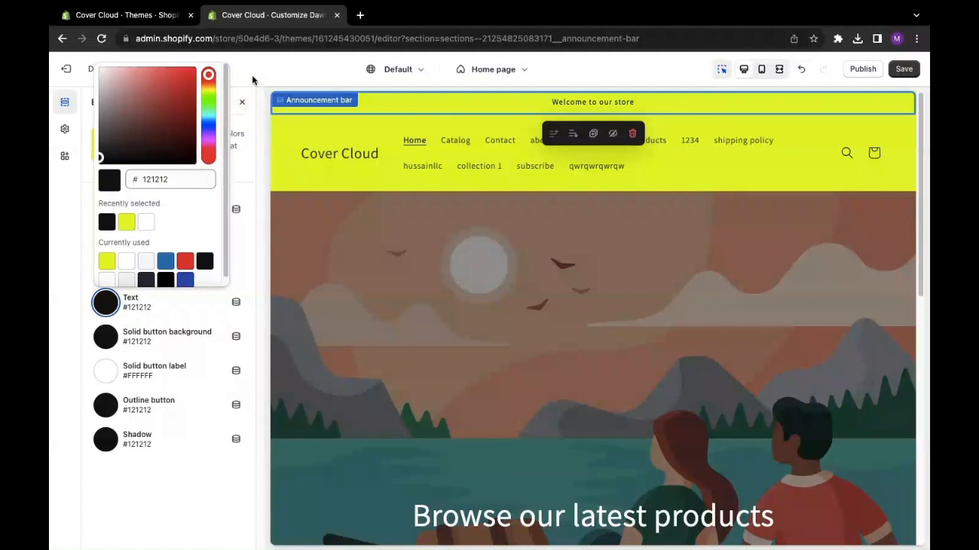
pyautogui.click(239, 135)
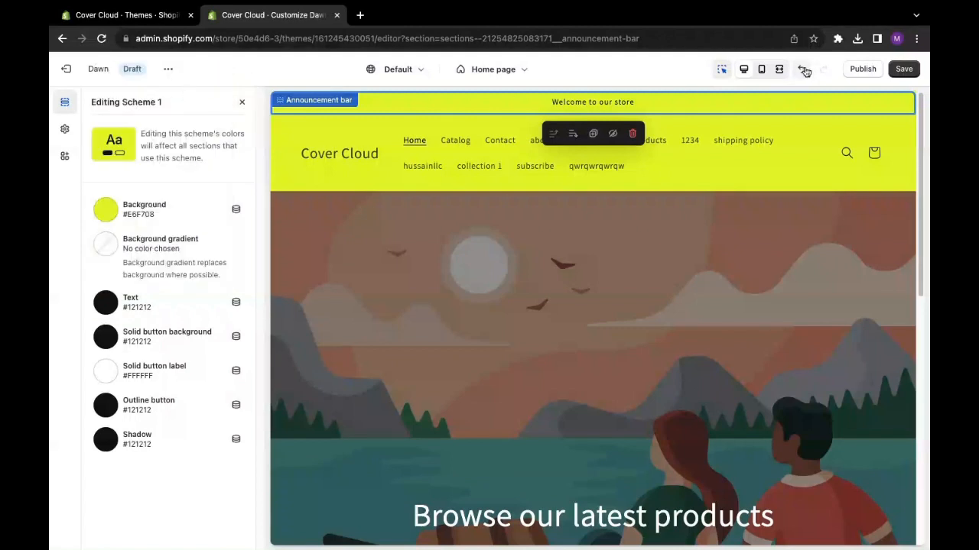
# - Save the theme changes and check which color schemes the Announcement bar section offers
pyautogui.click(903, 69)
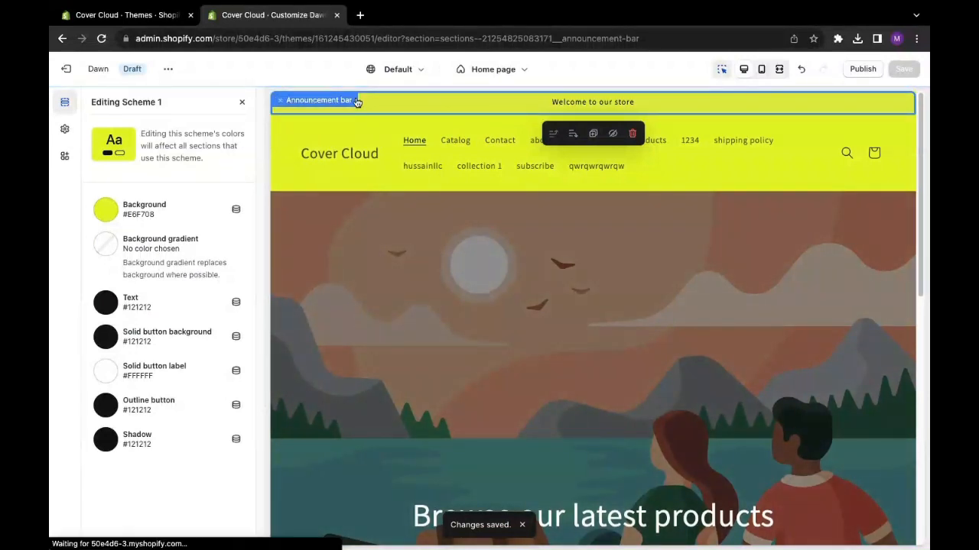
pyautogui.click(310, 135)
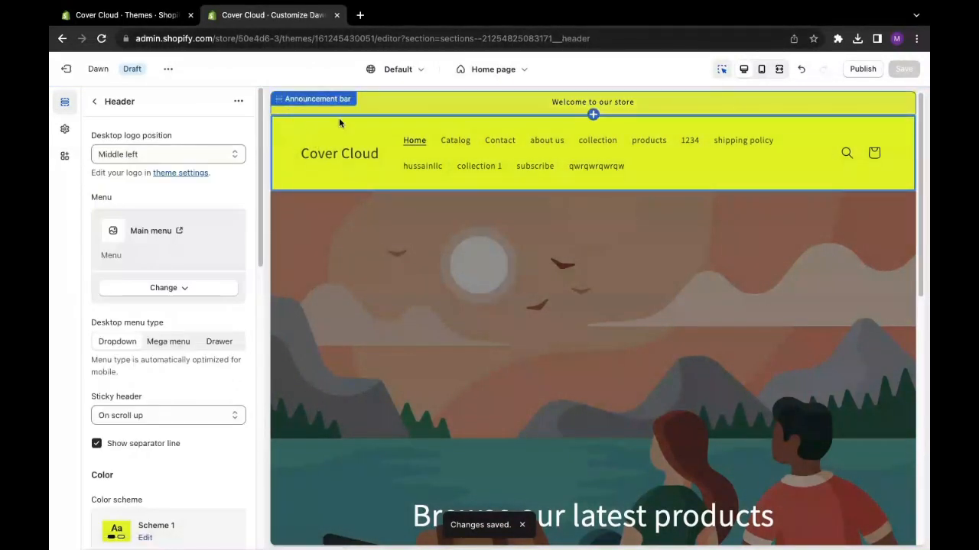
pyautogui.click(386, 104)
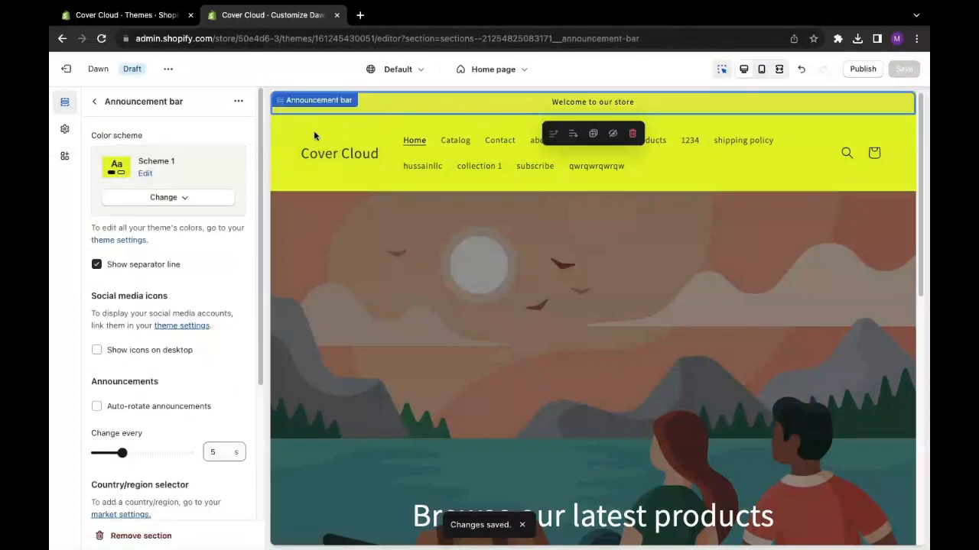
pyautogui.click(176, 199)
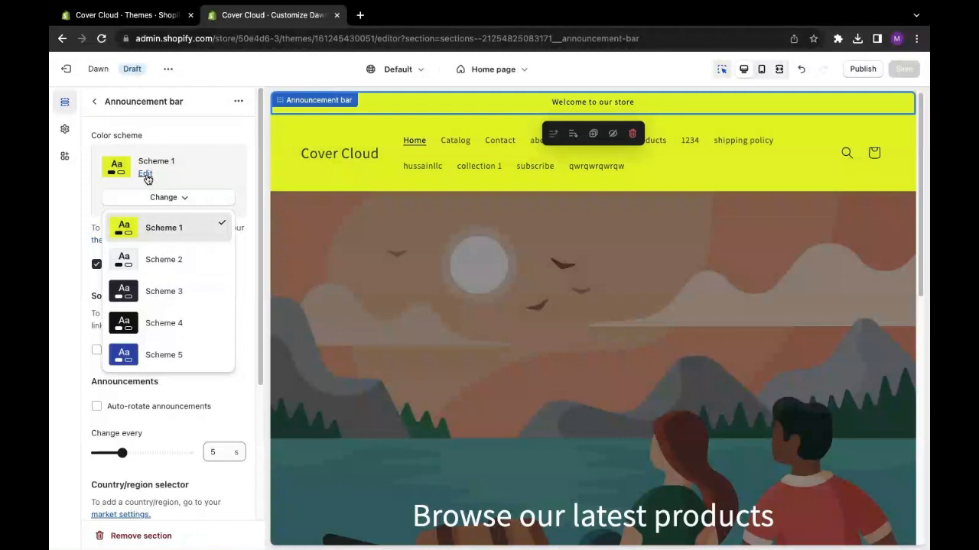
# - Change the color scheme of the Header section to Scheme 2
pyautogui.click(314, 135)
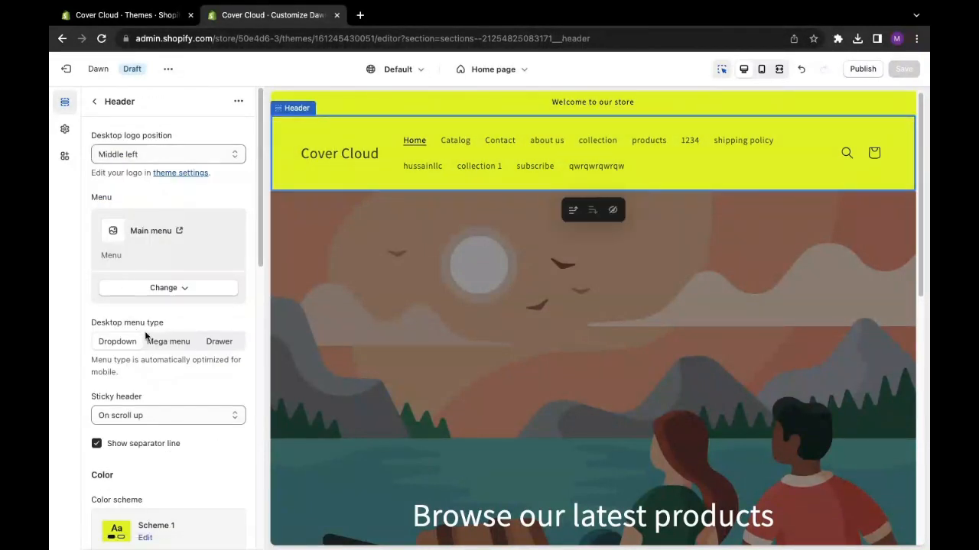
pyautogui.scroll(-5, 229, 317)
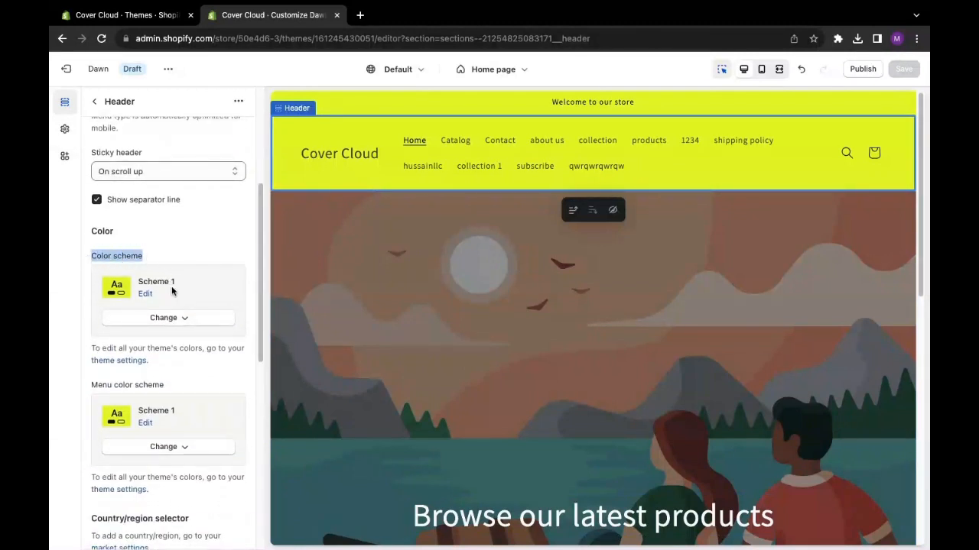
pyautogui.moveTo(173, 284); pyautogui.dragTo(138, 280)
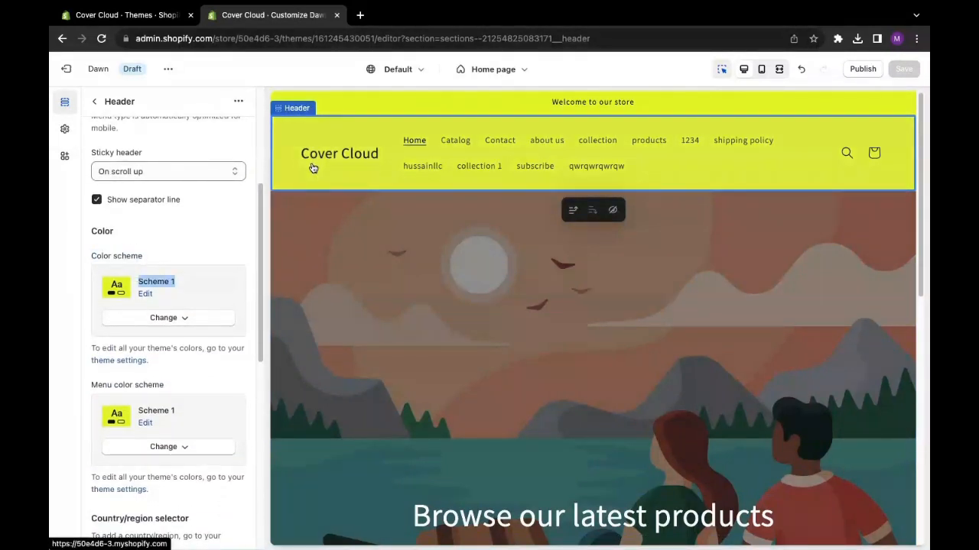
pyautogui.click(190, 323)
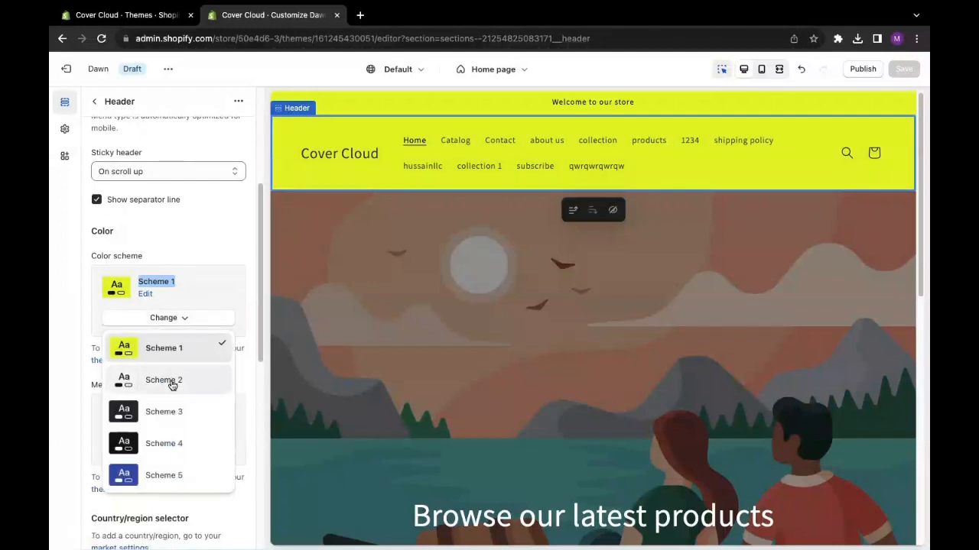
pyautogui.click(120, 385)
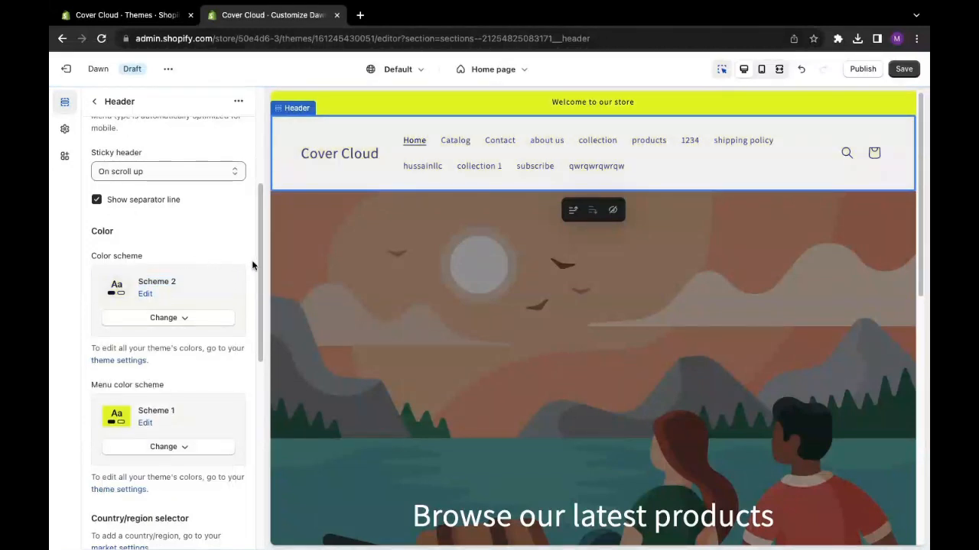
# - Review the colors of the header's Scheme 2 and save the theme changes
pyautogui.moveTo(257, 264); pyautogui.dragTo(260, 244)
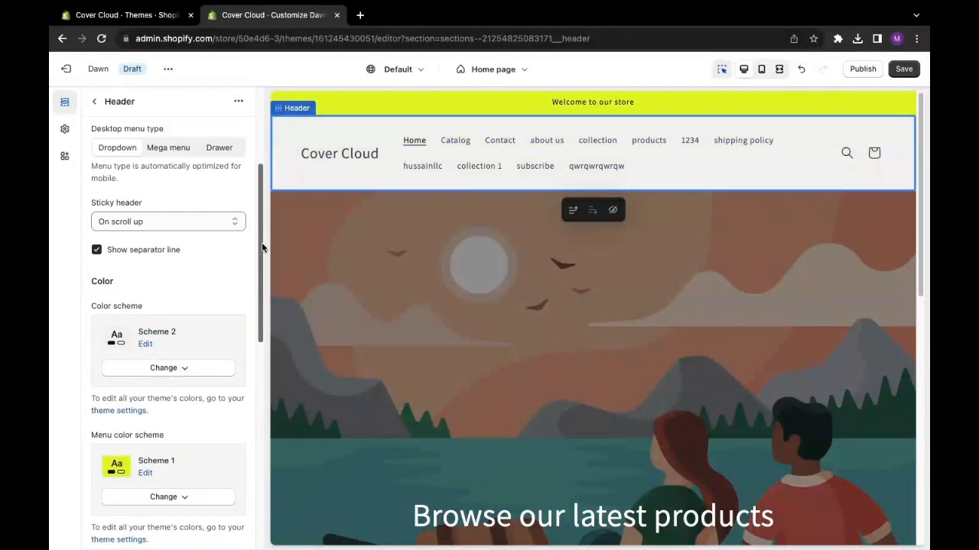
pyautogui.click(146, 345)
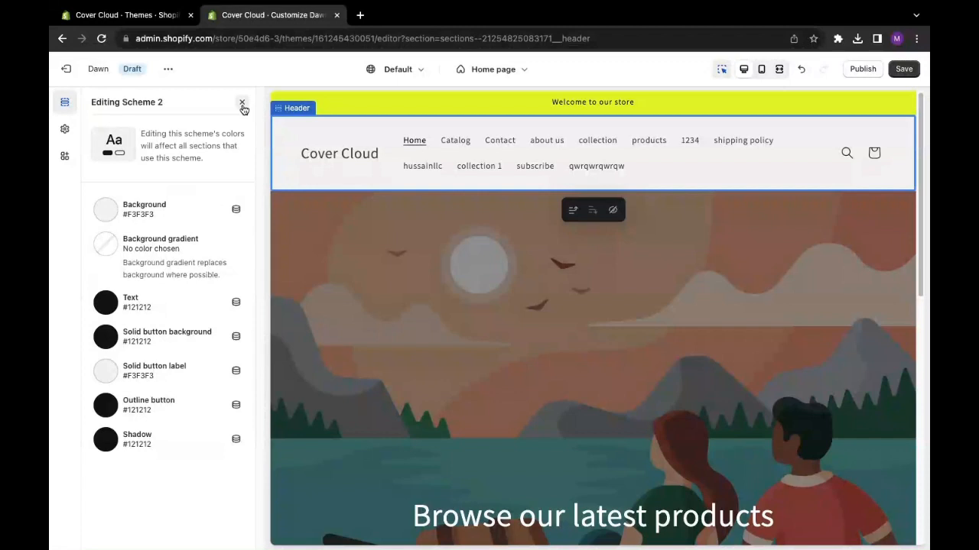
pyautogui.click(903, 69)
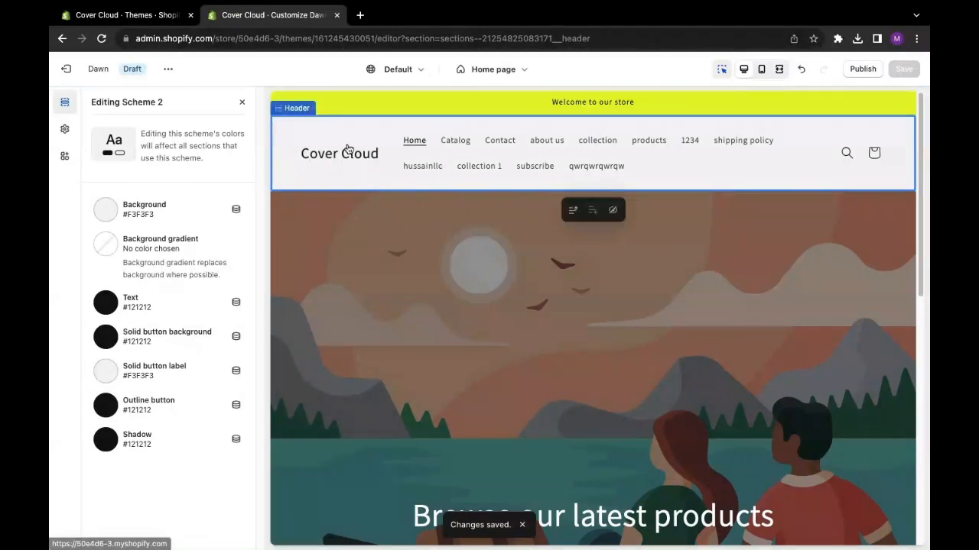
pyautogui.scroll(-5, 907, 329)
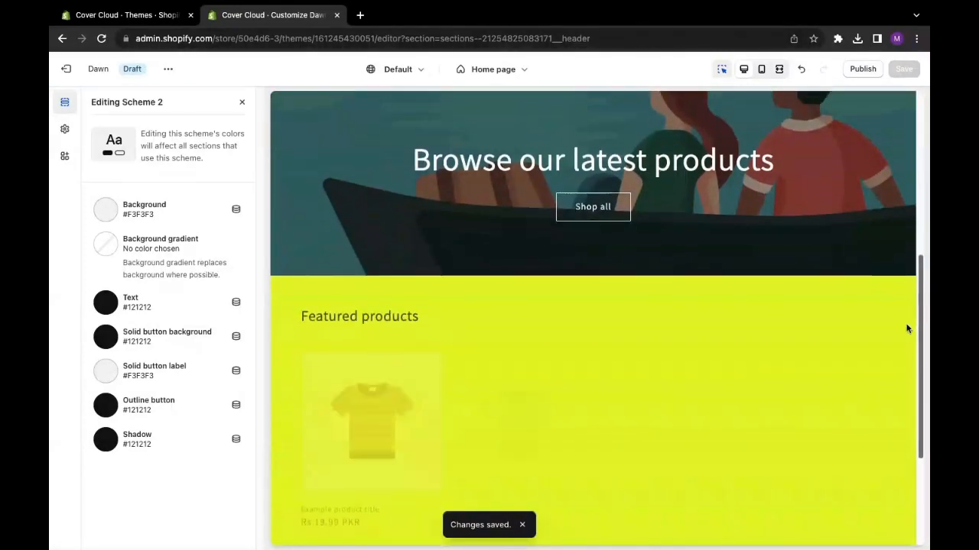
pyautogui.scroll(5, 905, 324)
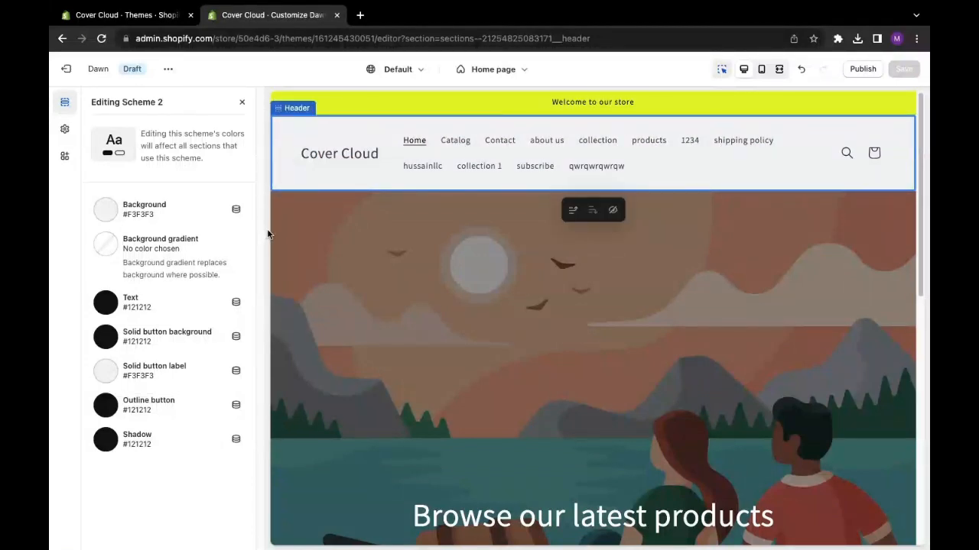
# - Leave the scheme editor and open the "Welcome to our store" announcement block of the Announcement bar for editing
pyautogui.click(241, 101)
pyautogui.moveTo(262, 174); pyautogui.dragTo(270, 83)
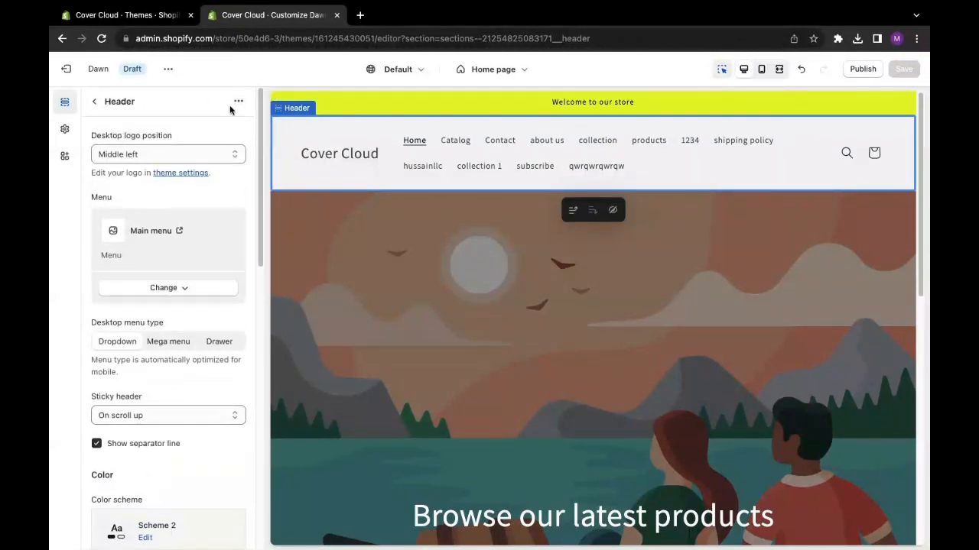
pyautogui.click(94, 101)
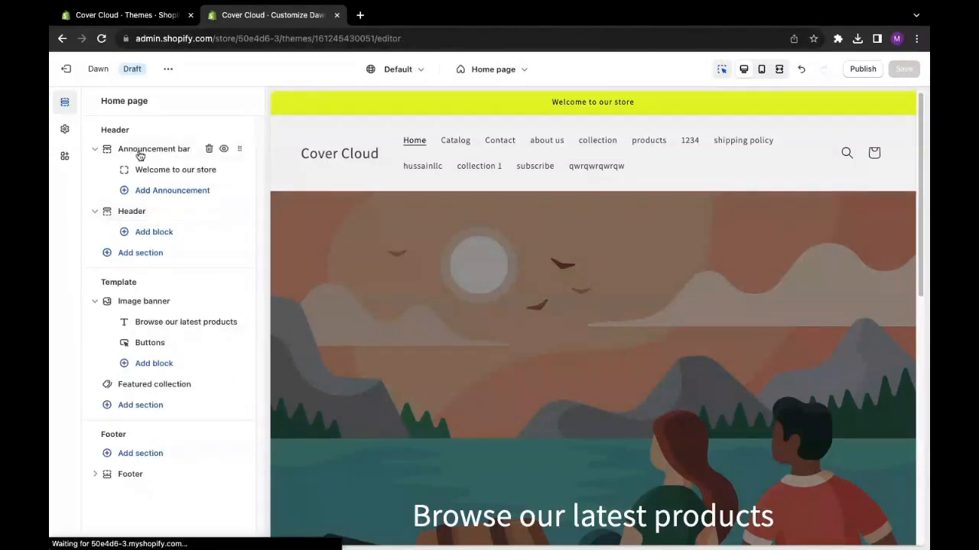
pyautogui.click(141, 151)
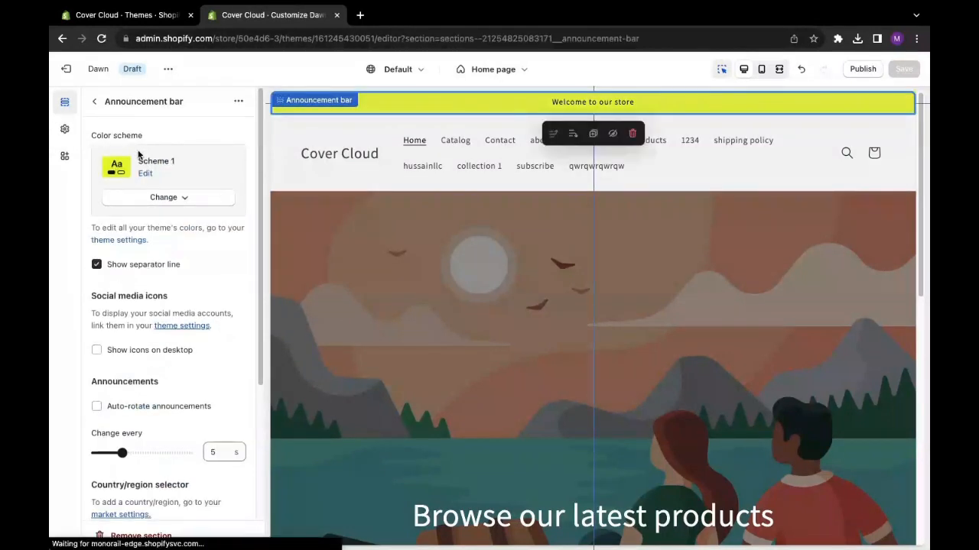
pyautogui.click(92, 102)
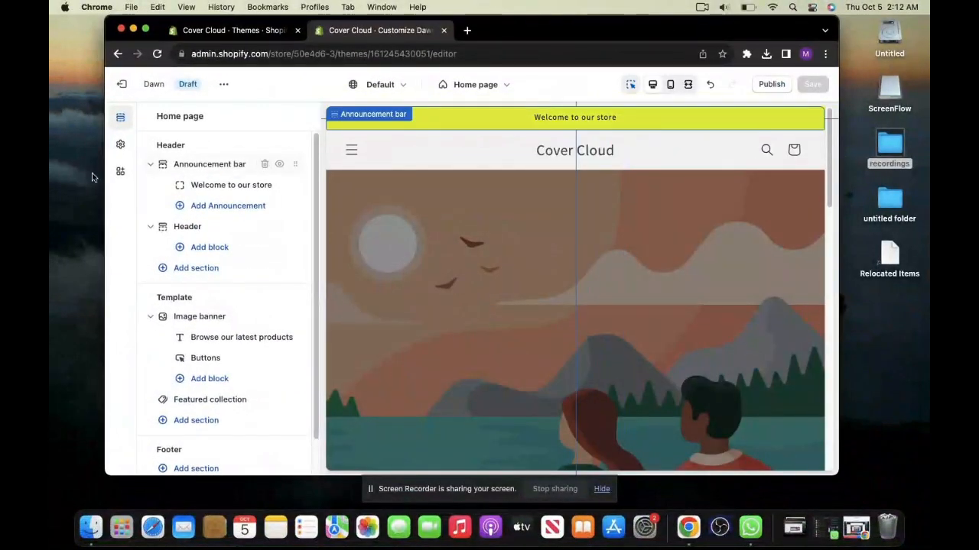
pyautogui.click(147, 29)
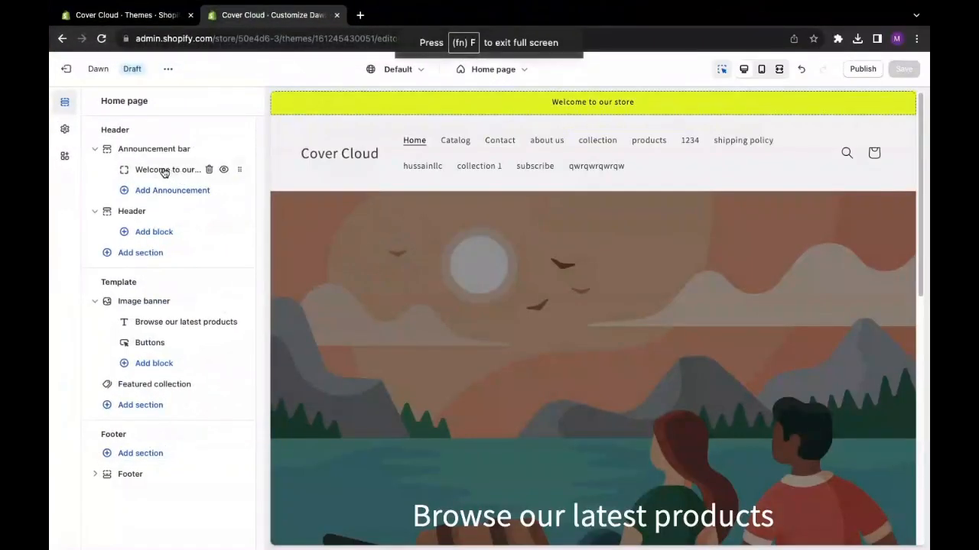
pyautogui.click(163, 175)
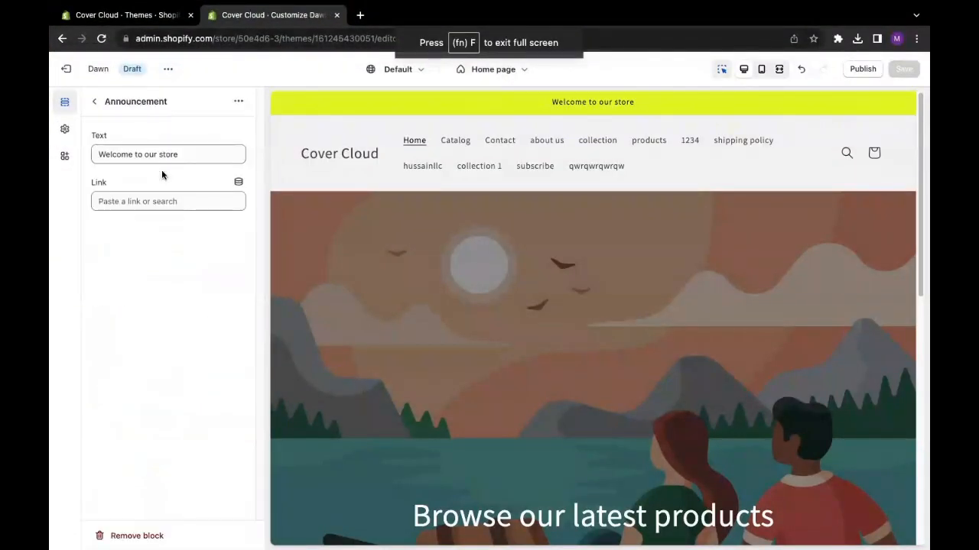
# - Change the announcement text to "Welcome to cover cloud"
pyautogui.moveTo(188, 156); pyautogui.dragTo(84, 156)
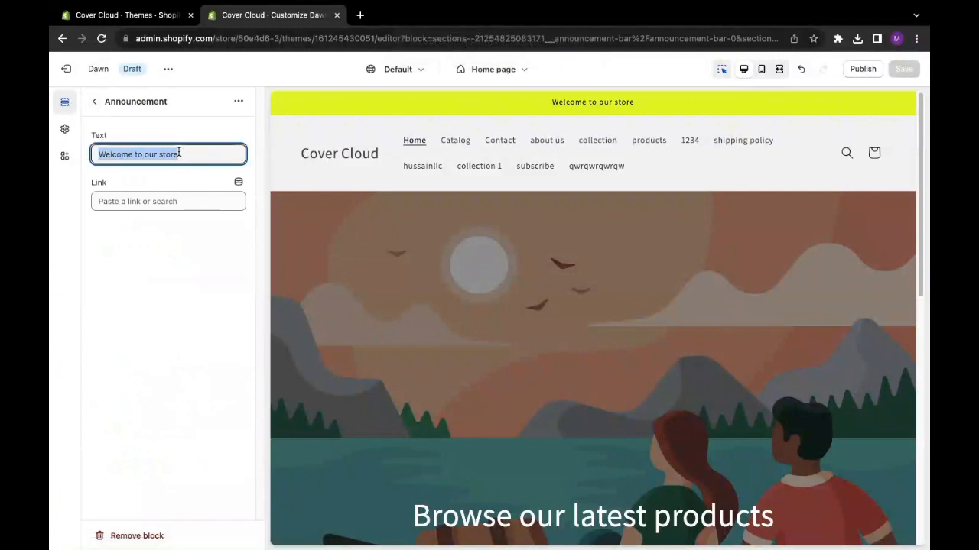
pyautogui.moveTo(191, 150); pyautogui.dragTo(85, 154)
pyautogui.moveTo(178, 154); pyautogui.dragTo(144, 153)
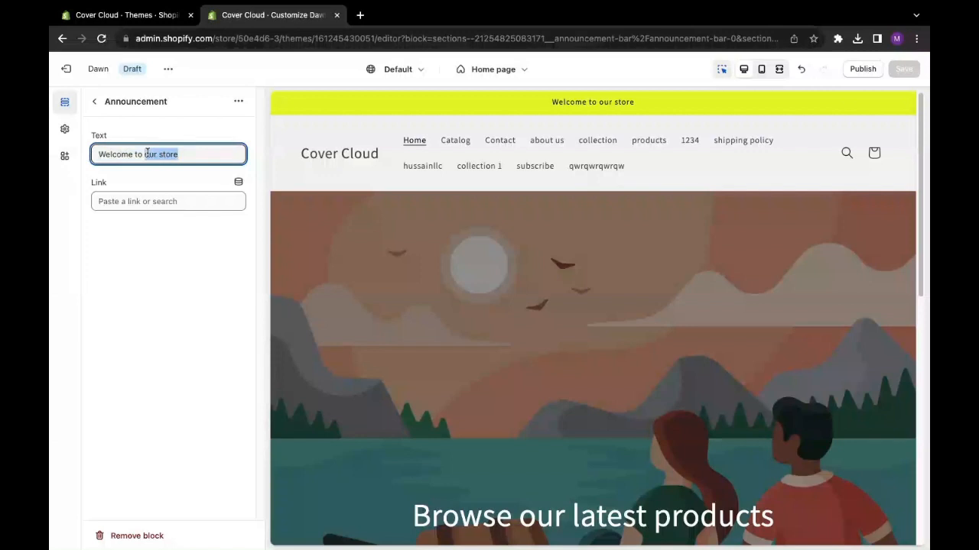
pyautogui.write('cover')
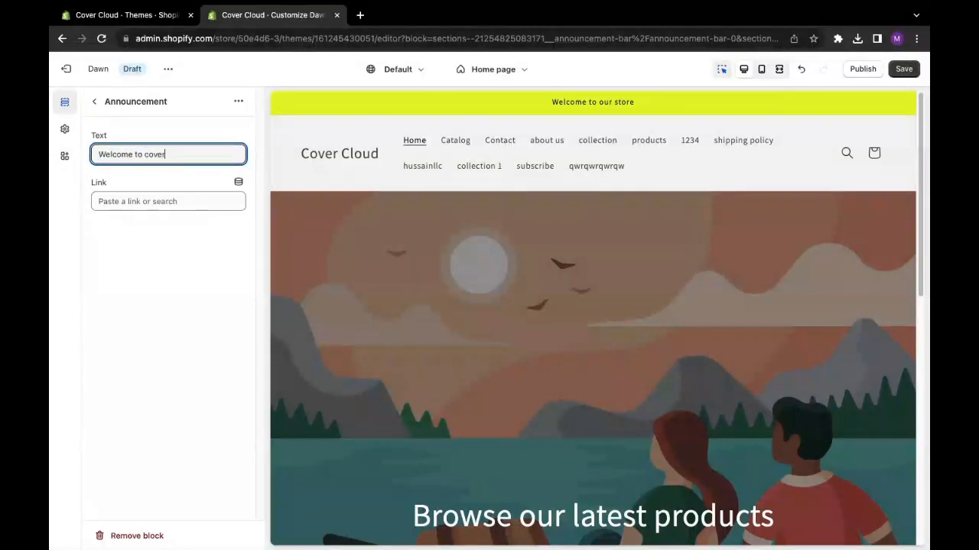
pyautogui.write(' cloud')
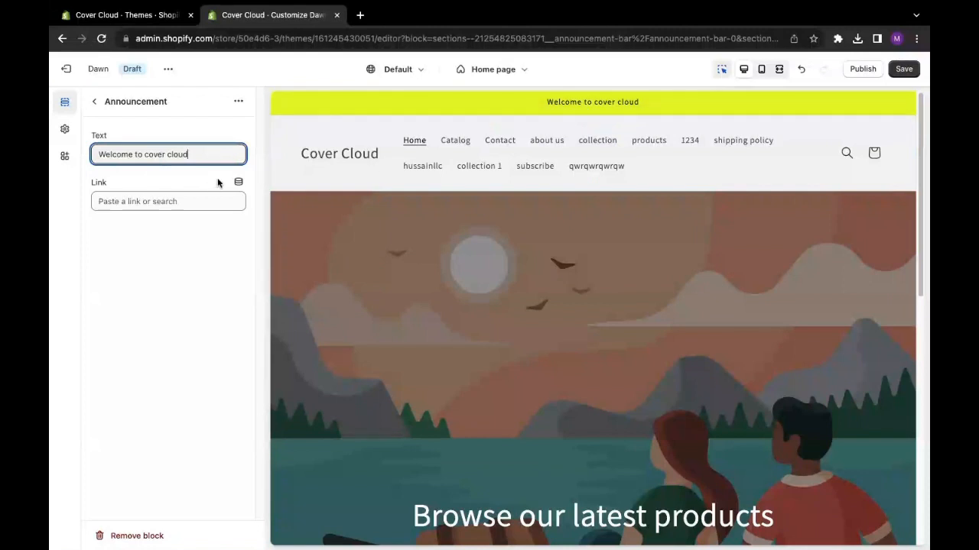
# - Replace the whole announcement text with "winter offer"
pyautogui.moveTo(197, 154); pyautogui.dragTo(100, 156)
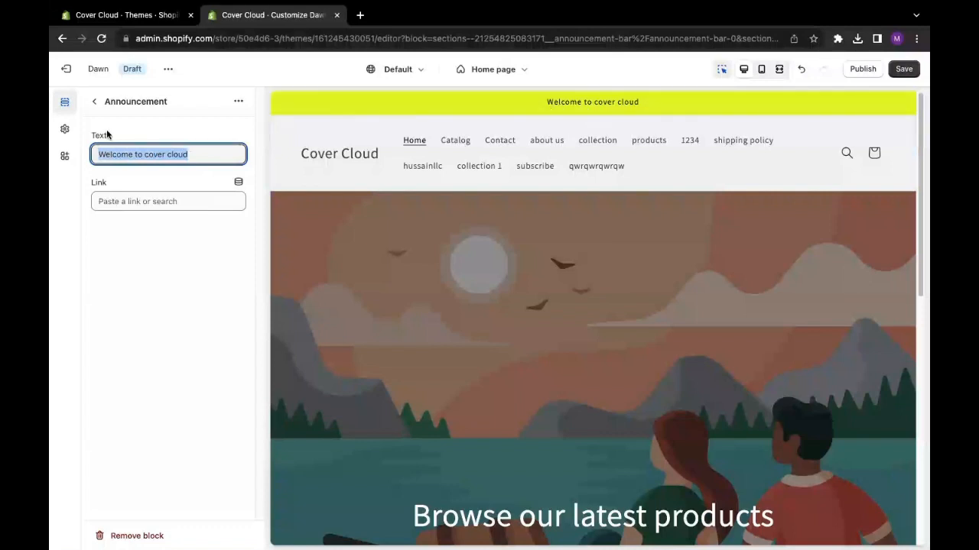
pyautogui.moveTo(214, 155); pyautogui.dragTo(85, 155)
pyautogui.press('BackSpace')
pyautogui.write('w')
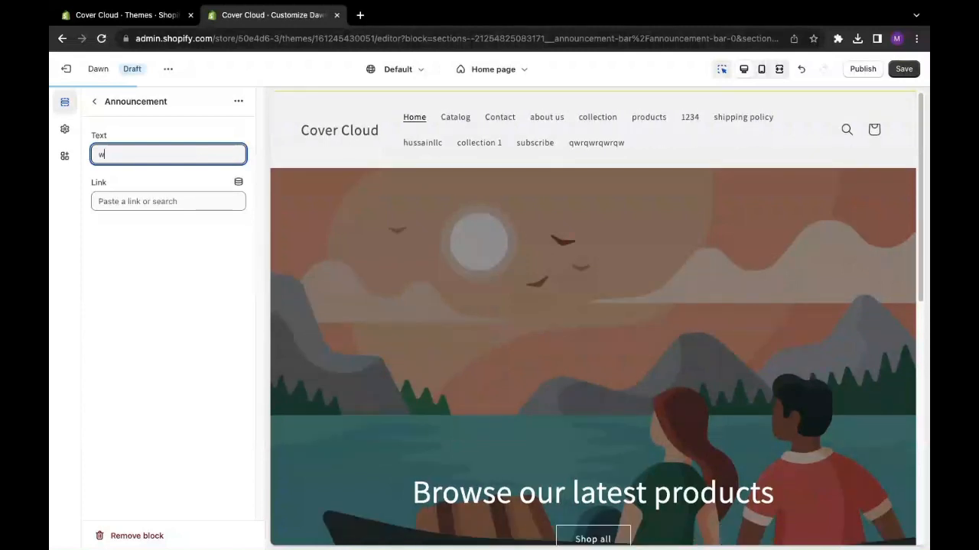
pyautogui.write('inter')
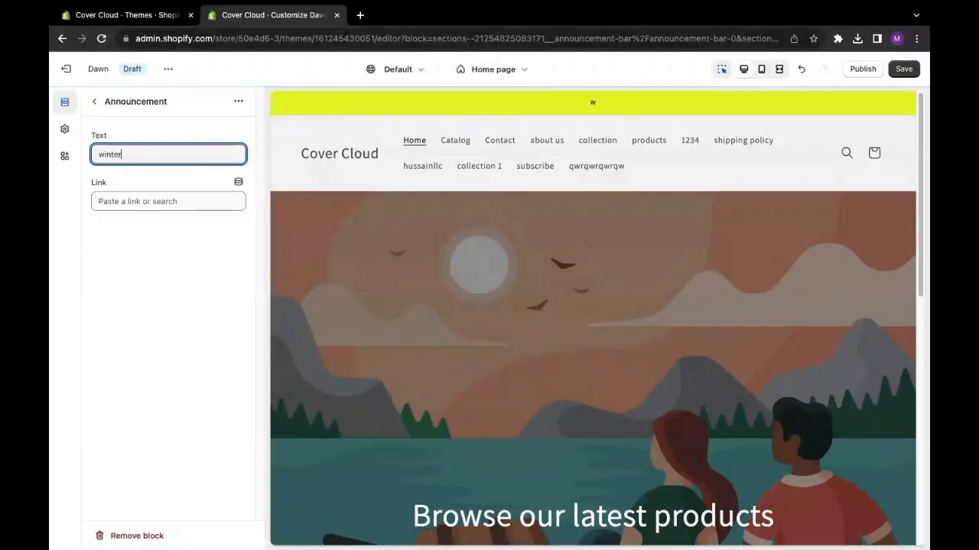
pyautogui.write(' offer')
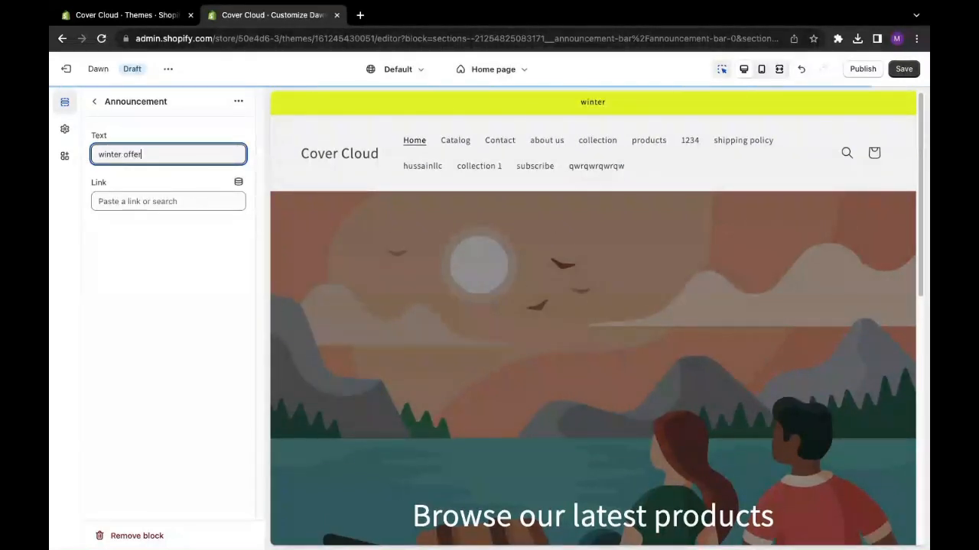
# - Link the "winter offer" announcement to the Cover Cloud collection
pyautogui.click(193, 203)
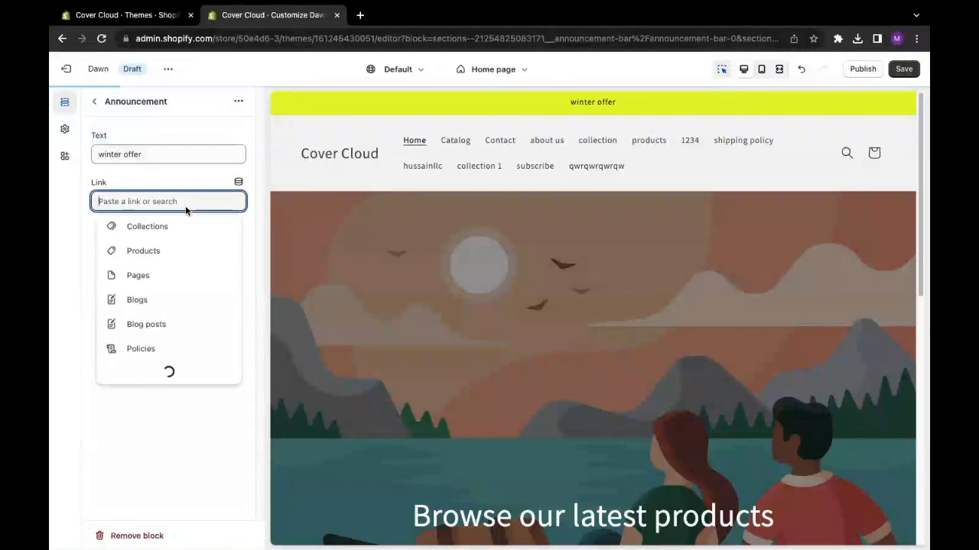
pyautogui.click(90, 237)
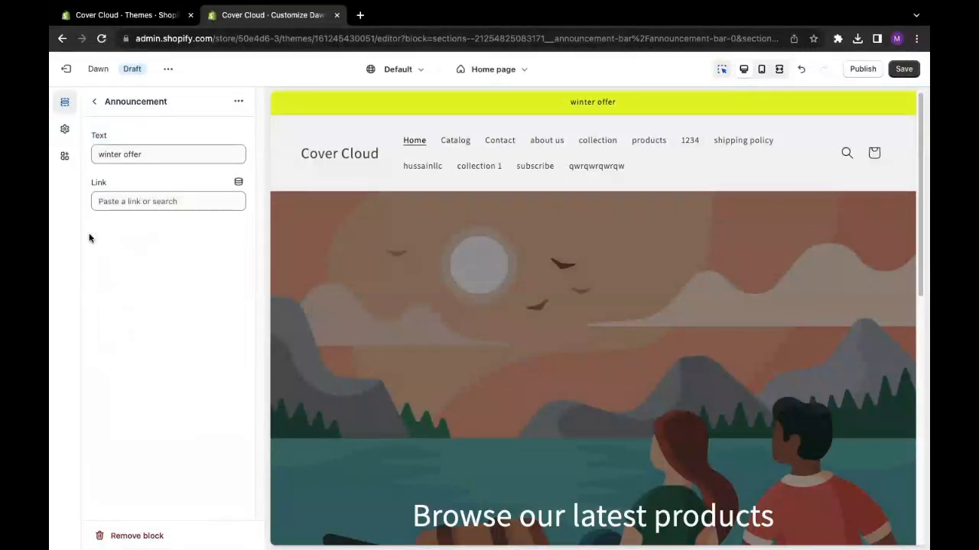
pyautogui.moveTo(103, 184)
pyautogui.mouseDown()
pyautogui.moveTo(75, 183)
pyautogui.moveTo(106, 197)
pyautogui.mouseUp()
pyautogui.click(101, 183)
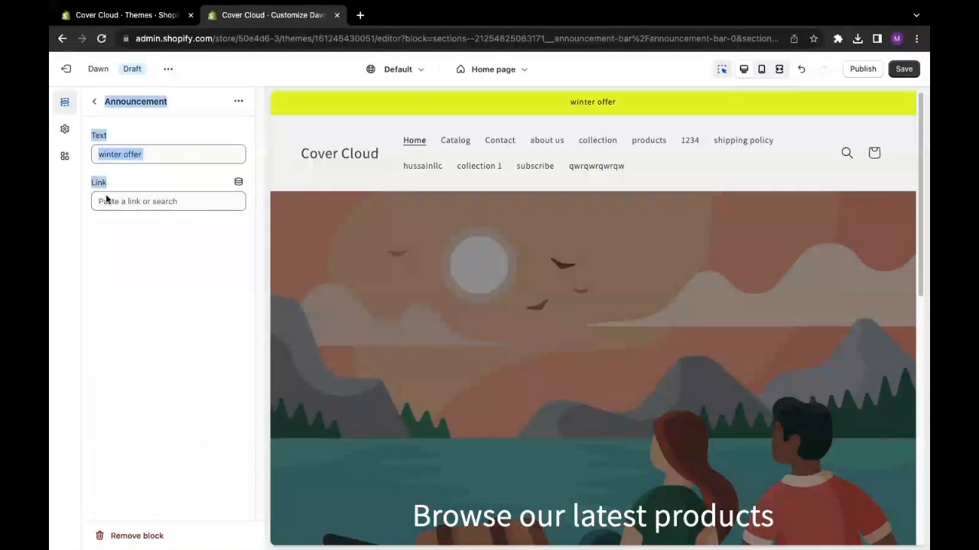
pyautogui.click(106, 200)
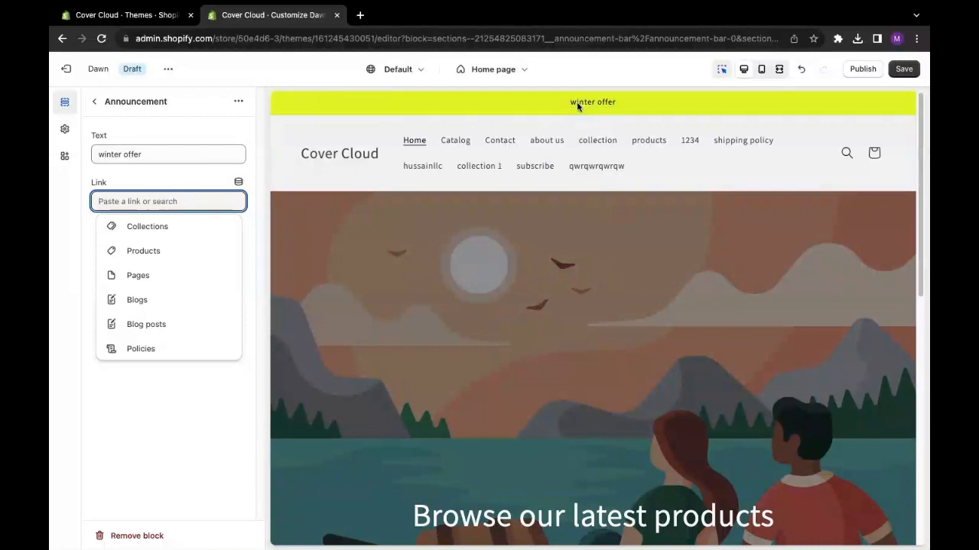
pyautogui.click(142, 228)
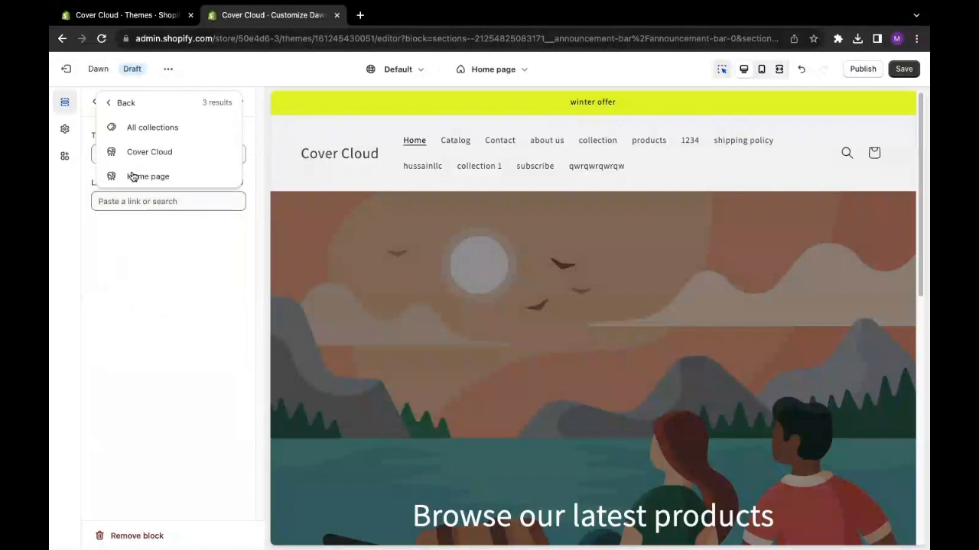
pyautogui.click(150, 151)
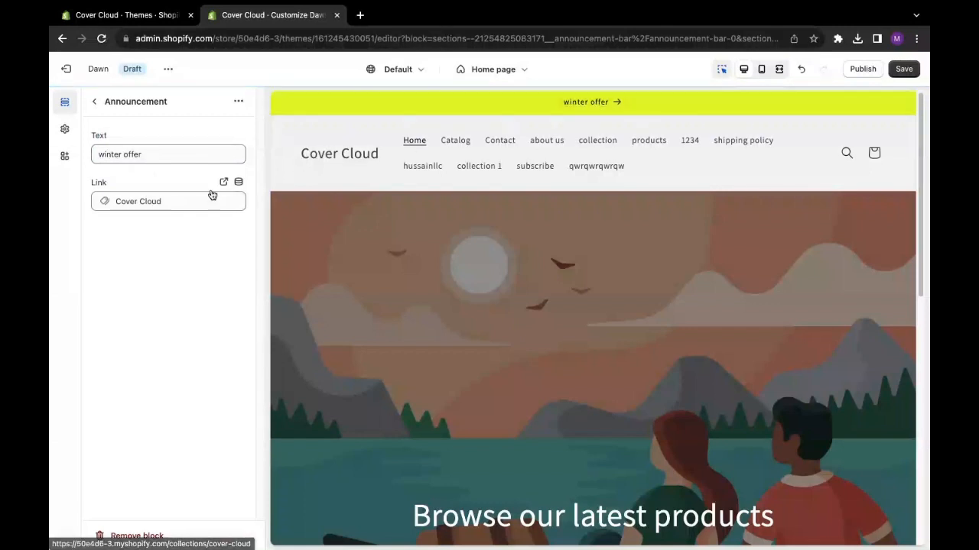
pyautogui.click(115, 156)
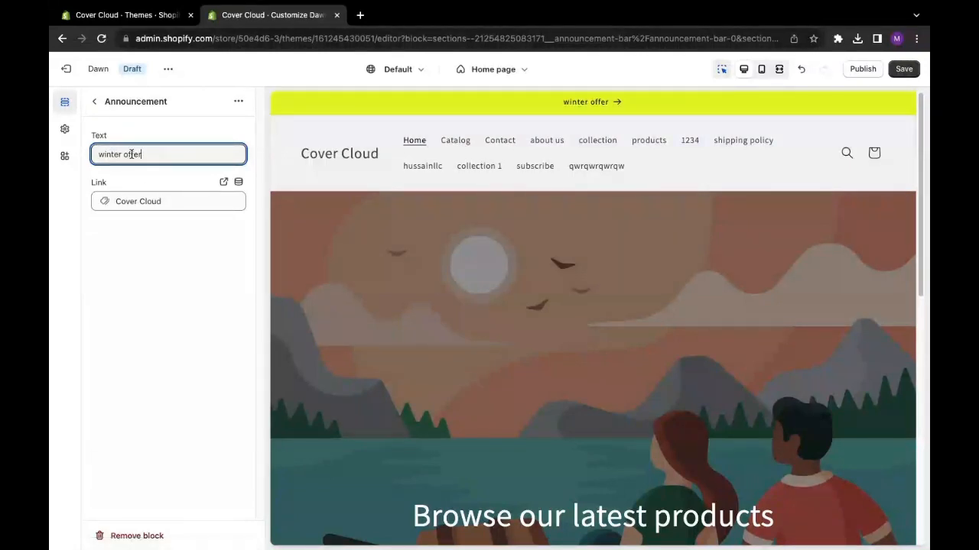
# - Replace the announcement text with "summer offer", check it in the page preview, and save the theme
pyautogui.tripleClick(132, 154)
pyautogui.press('BackSpace')
pyautogui.write('summ')
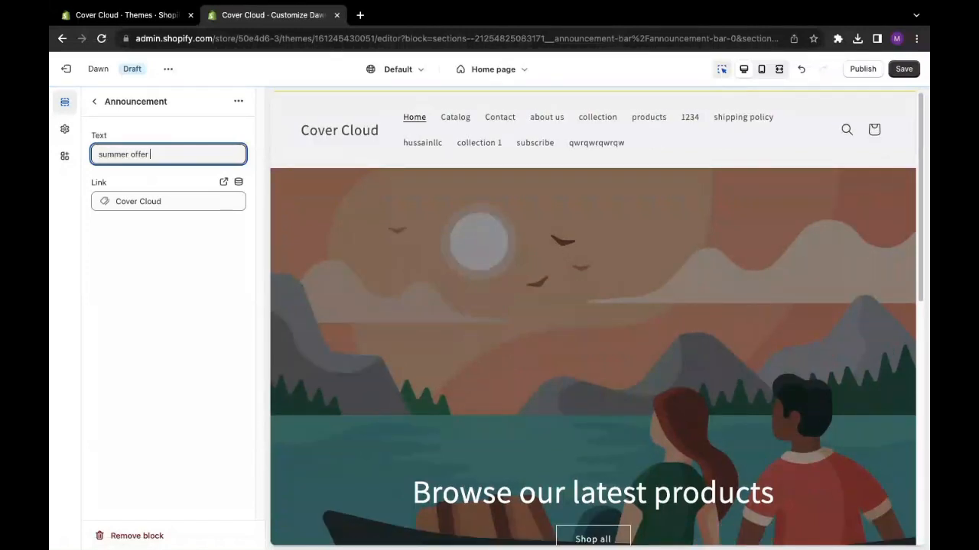
pyautogui.scroll(-4, 585, 127)
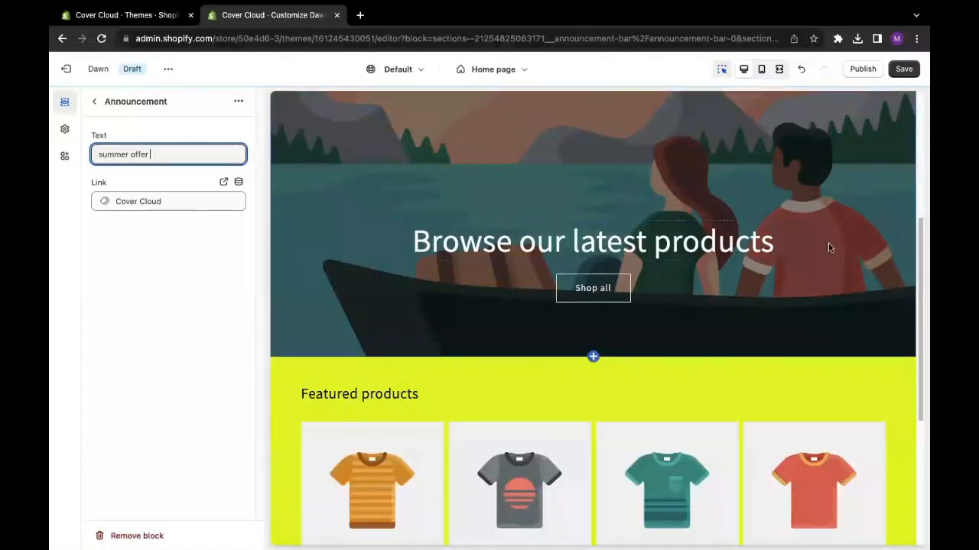
pyautogui.scroll(5, 918, 264)
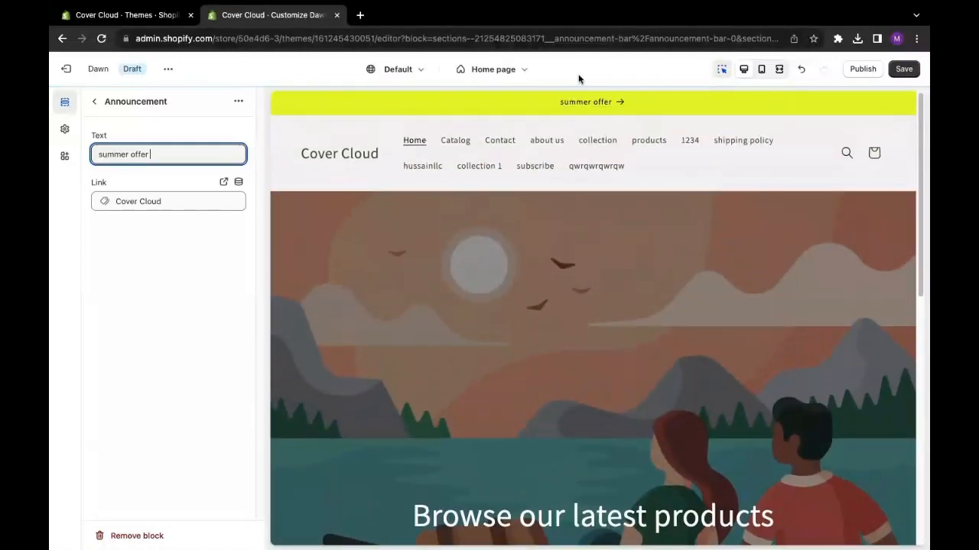
pyautogui.click(904, 71)
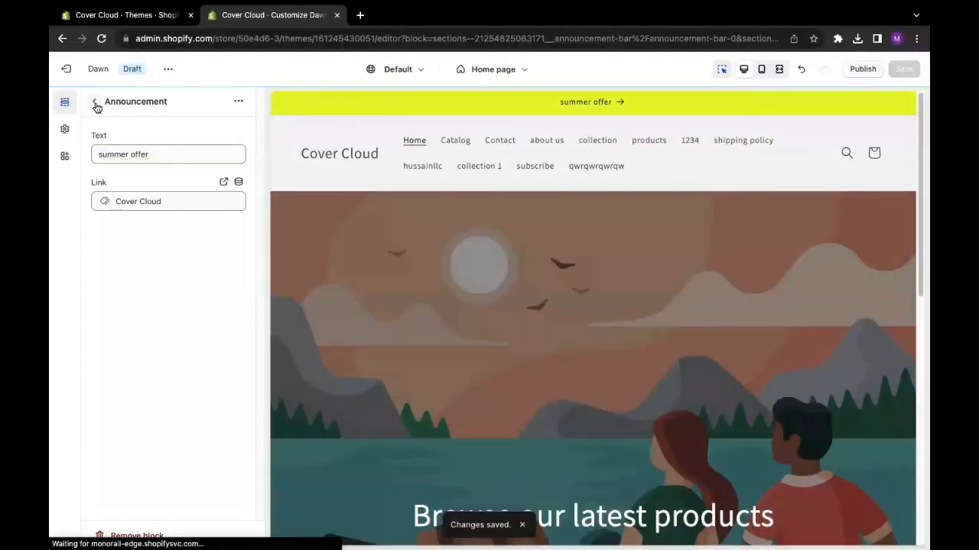
# - Open the Header section's settings and choose Scheme 2 as its color scheme
pyautogui.click(95, 105)
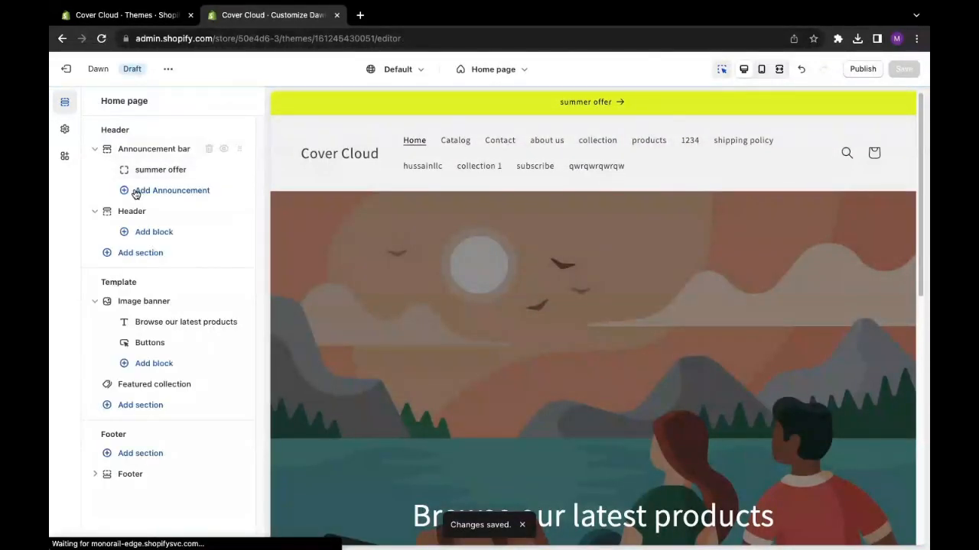
pyautogui.click(134, 212)
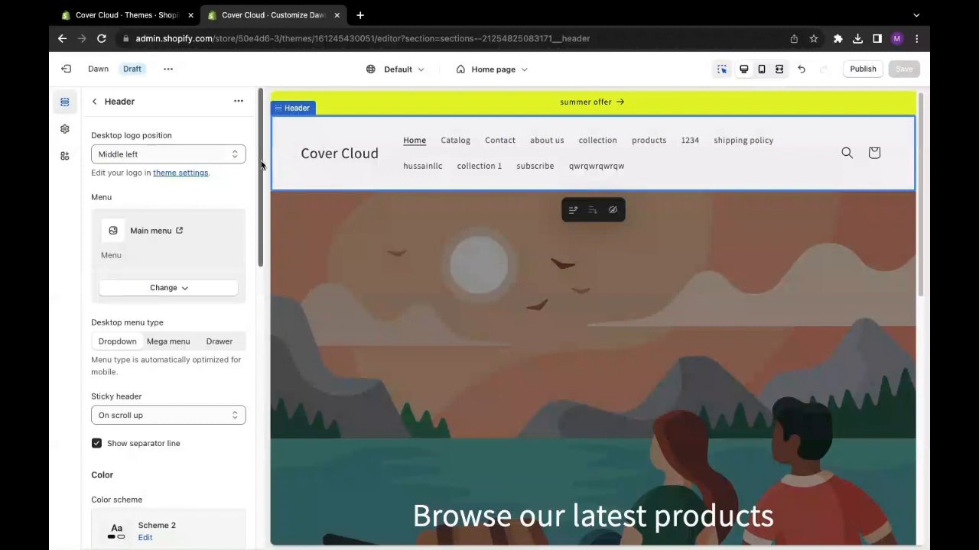
pyautogui.moveTo(261, 165); pyautogui.dragTo(262, 280)
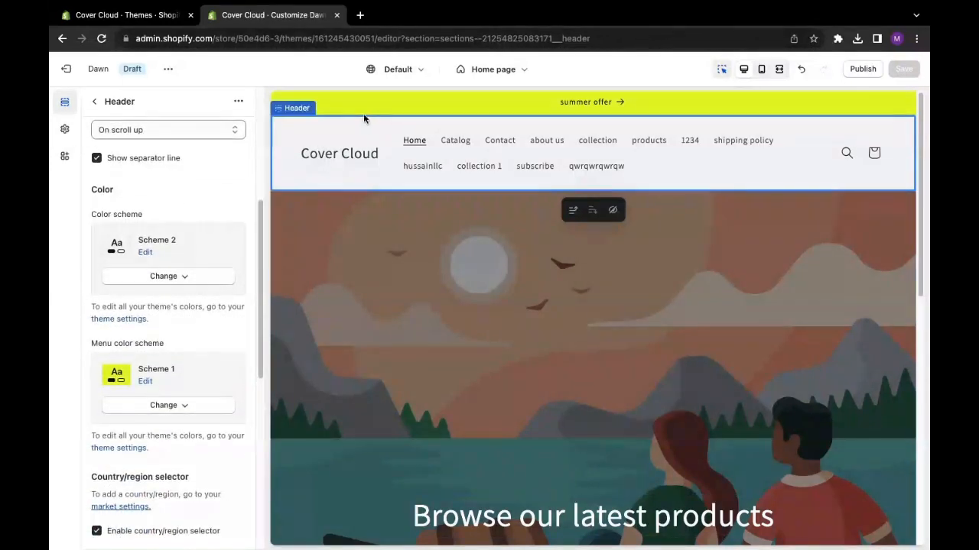
pyautogui.click(183, 280)
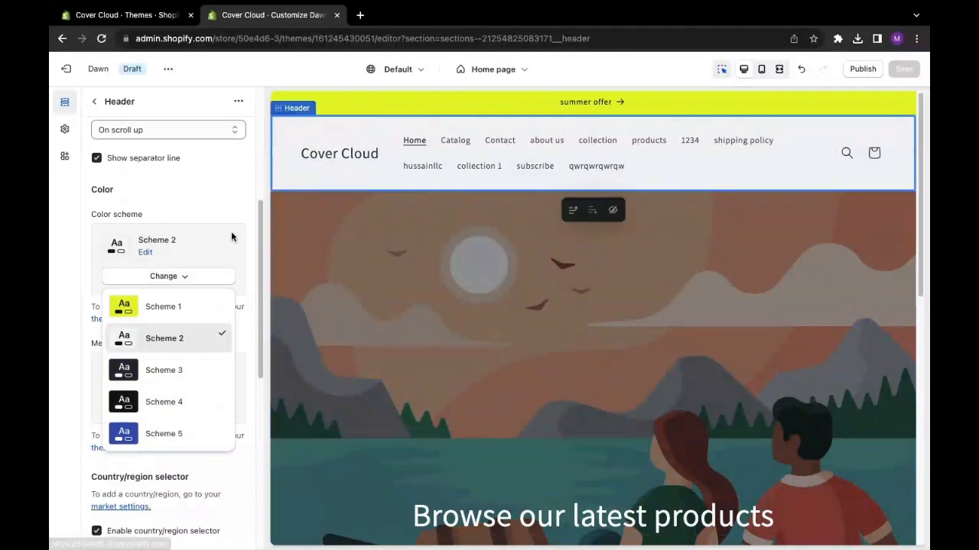
pyautogui.click(166, 338)
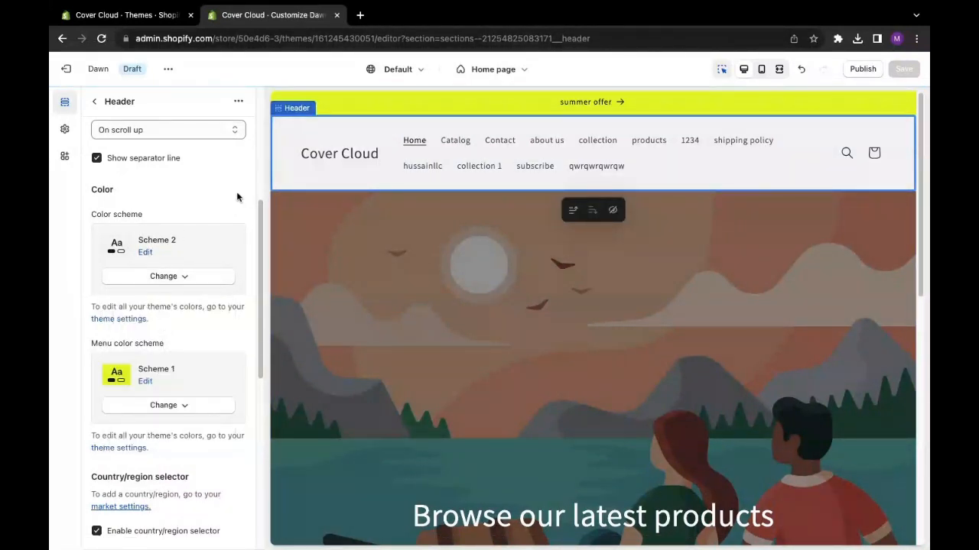
# - Try the Top left desktop logo position for the header, and set it to Top center
pyautogui.scroll(5, 238, 197)
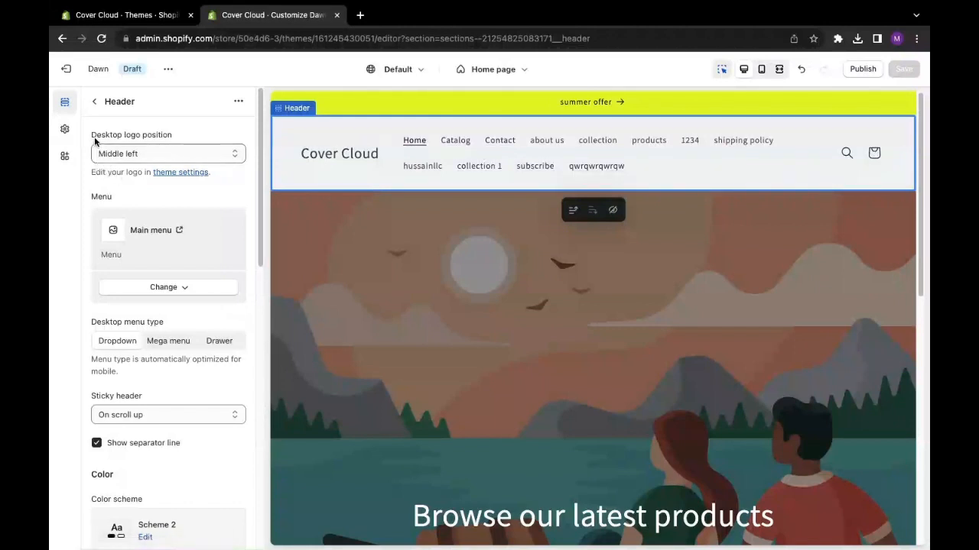
pyautogui.moveTo(91, 135); pyautogui.dragTo(176, 139)
pyautogui.click(161, 153)
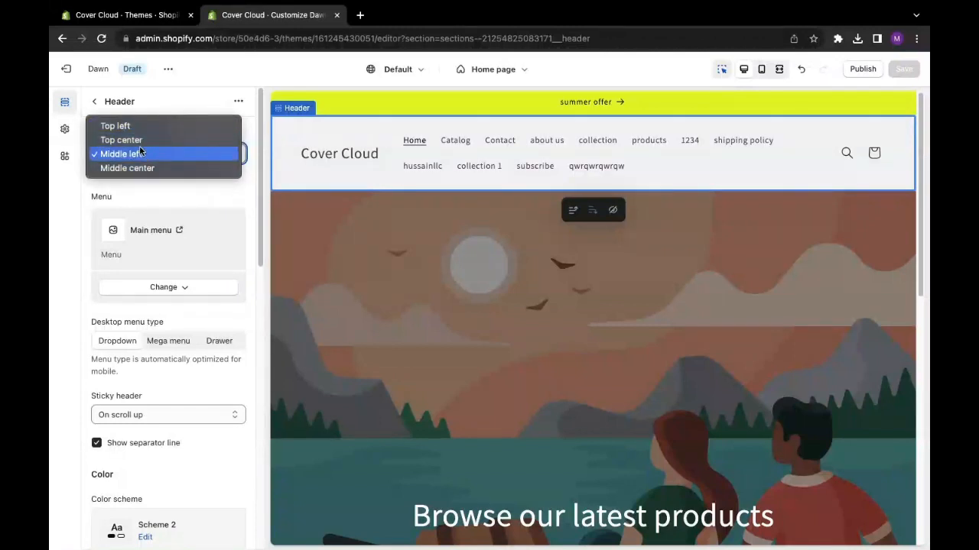
pyautogui.press('Escape')
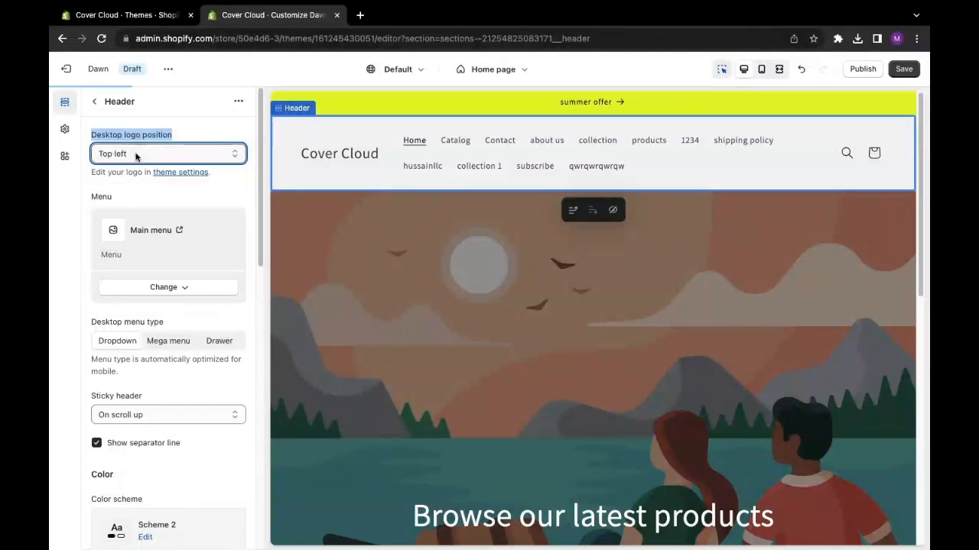
pyautogui.click(138, 156)
pyautogui.click(132, 168)
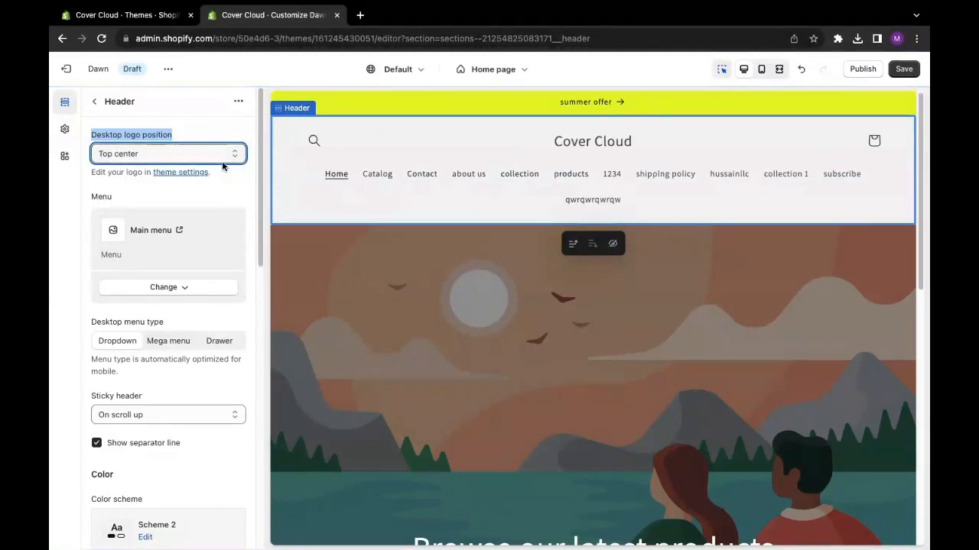
# - Try the Middle center desktop logo position for the header, and return it to Top center
pyautogui.click(158, 153)
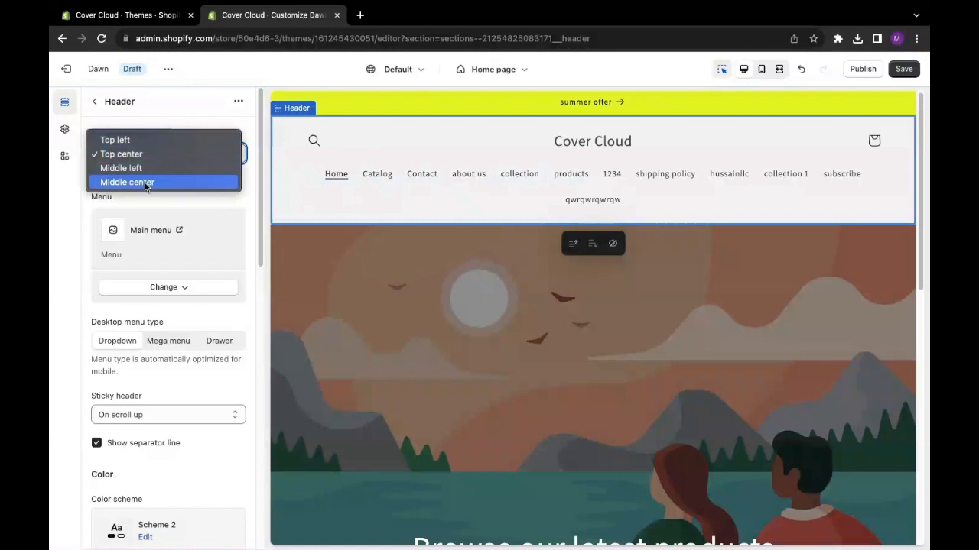
pyautogui.click(144, 183)
pyautogui.click(165, 156)
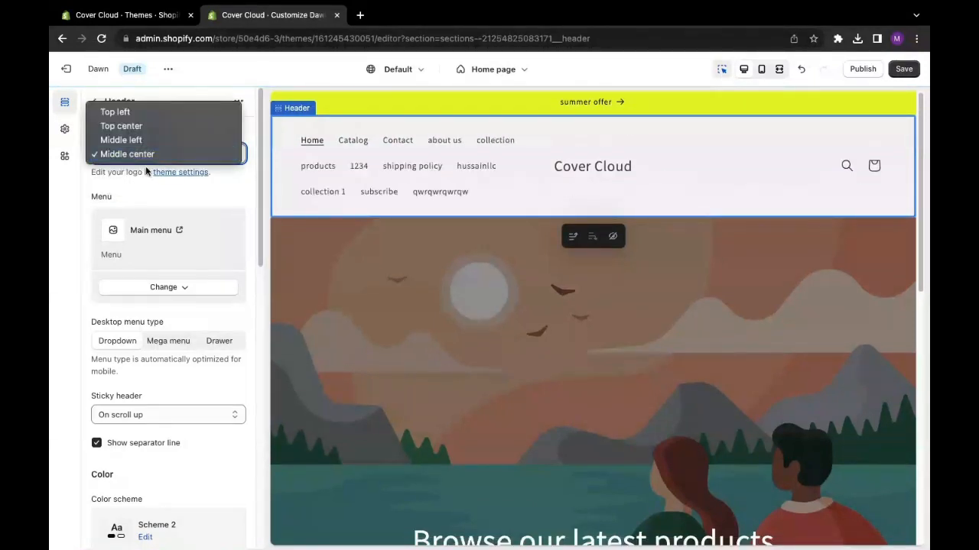
pyautogui.click(142, 129)
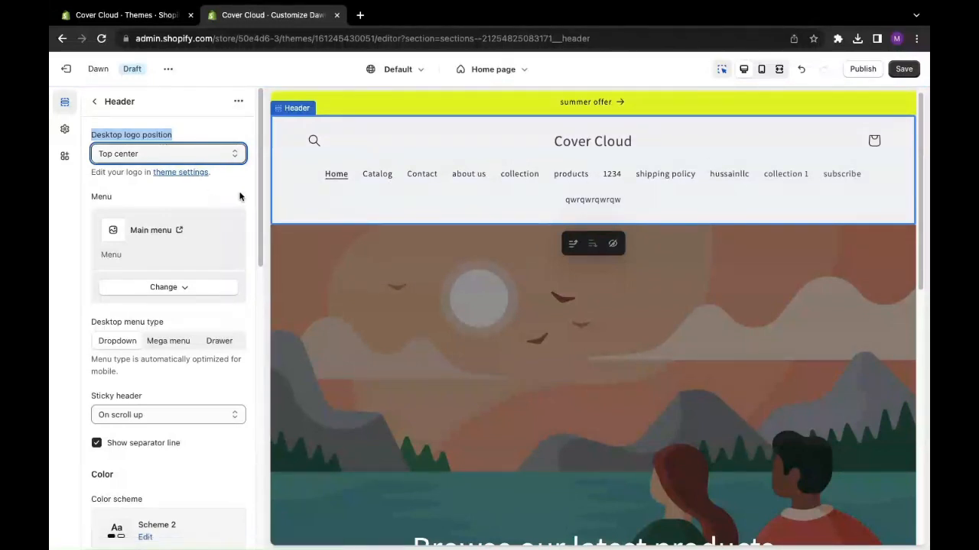
# - Switch to the store admin, open the online store's Navigation page, and start a new menu titled "header menu"
pyautogui.scroll(-1, 258, 190)
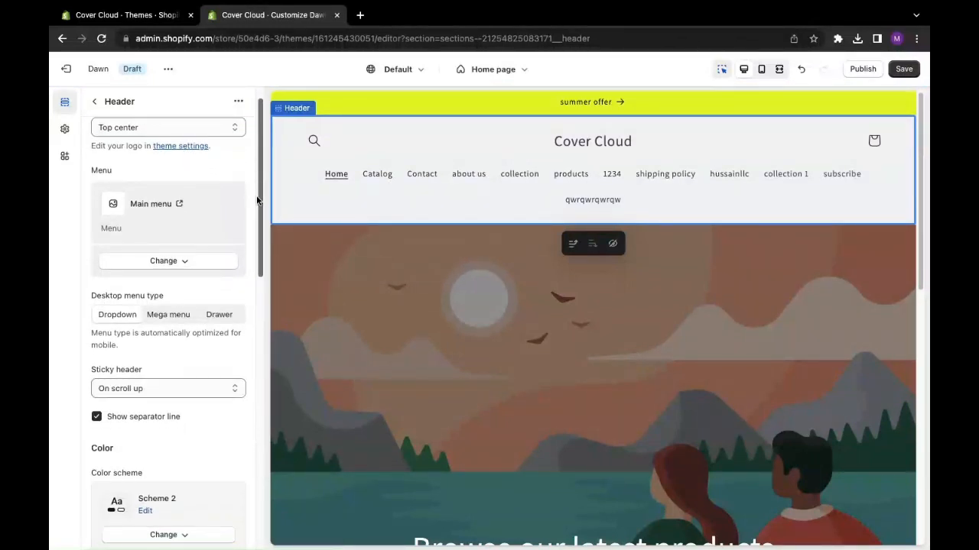
pyautogui.scroll(-1, 258, 200)
pyautogui.scroll(2, 258, 201)
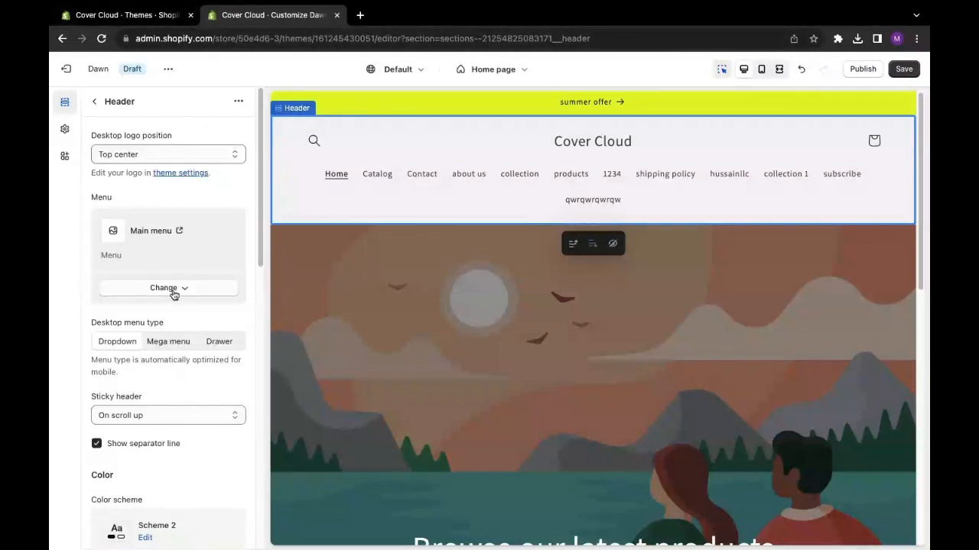
pyautogui.click(118, 15)
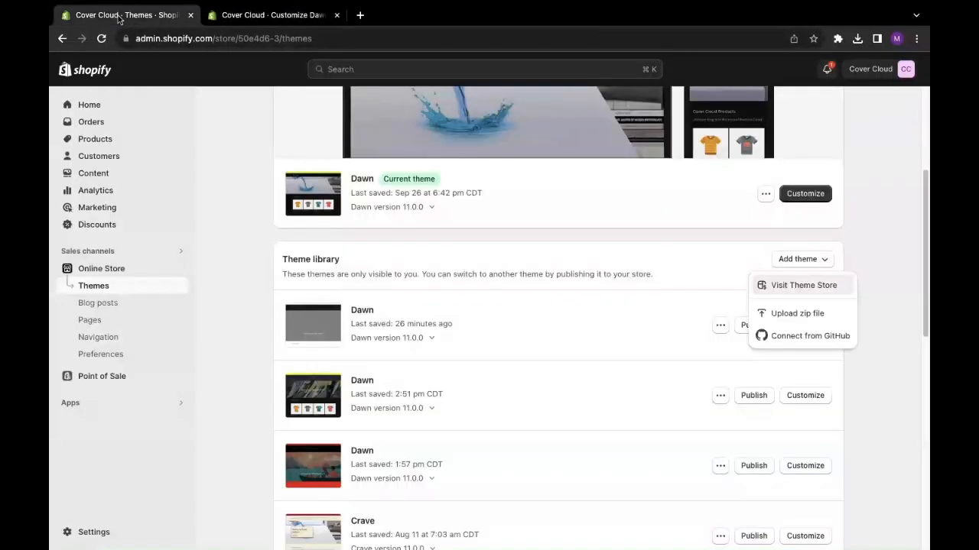
pyautogui.click(98, 340)
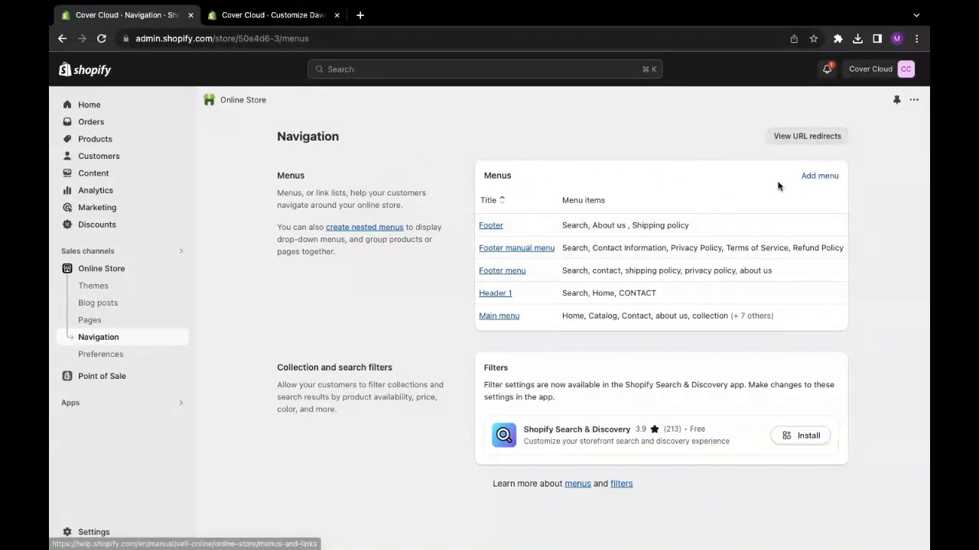
pyautogui.click(816, 182)
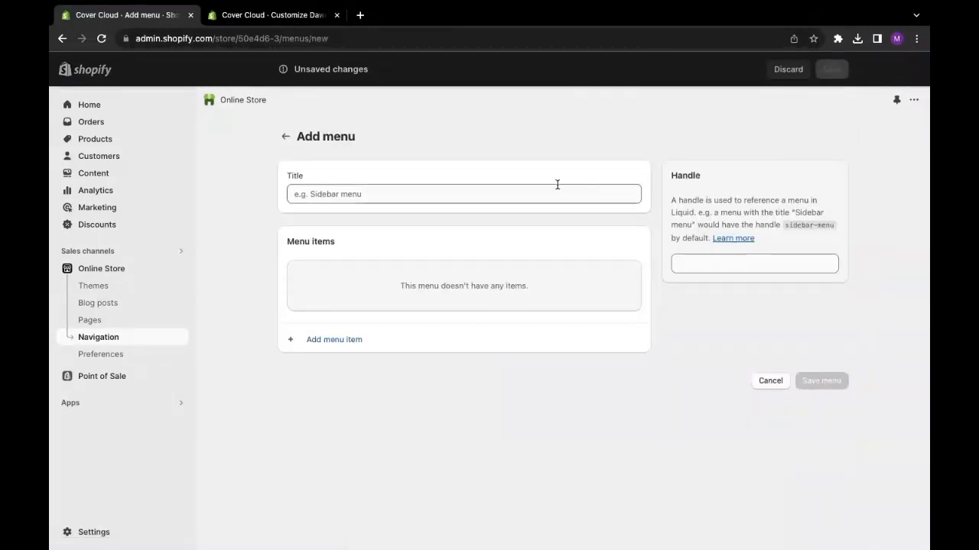
pyautogui.click(396, 191)
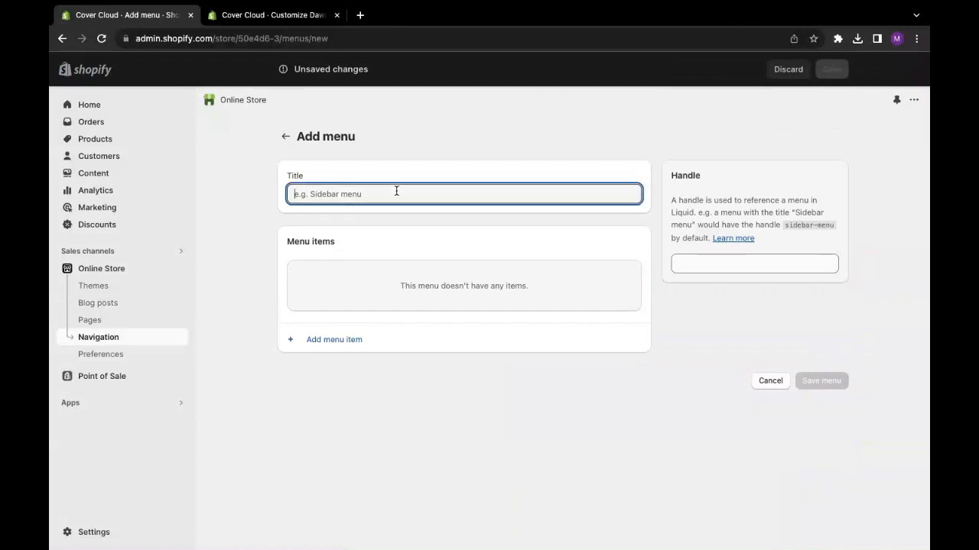
pyautogui.write('header menu')
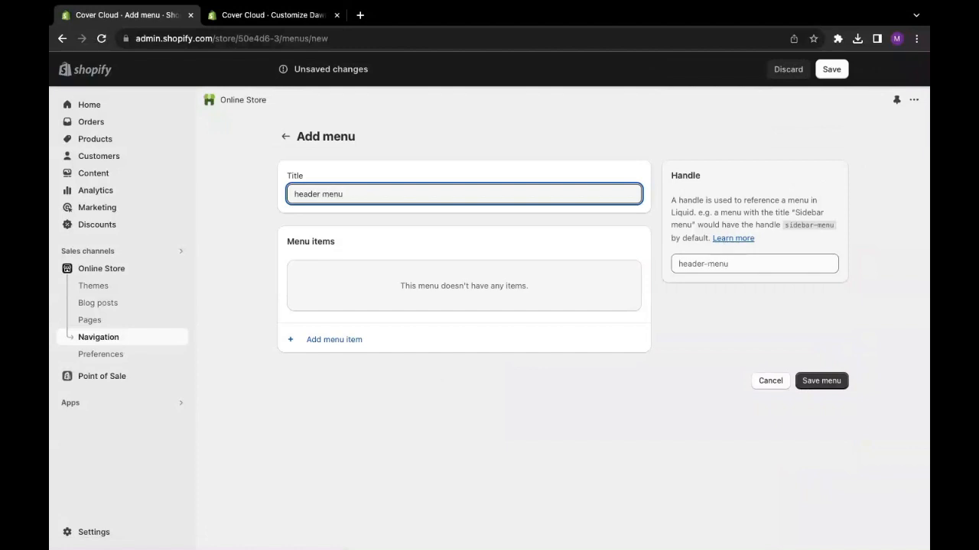
pyautogui.click(274, 254)
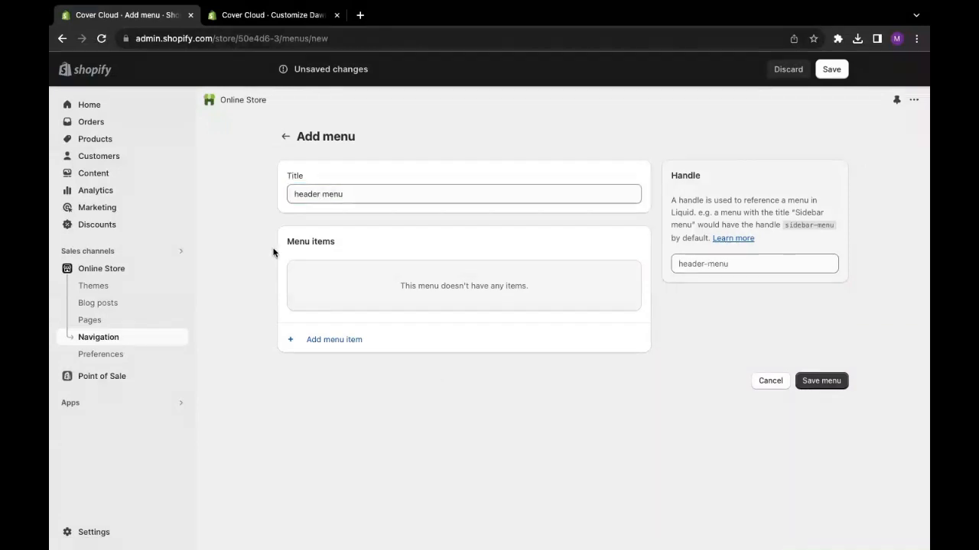
# - Add a menu item named "Home" to the new menu, linked to the Home page
pyautogui.click(331, 341)
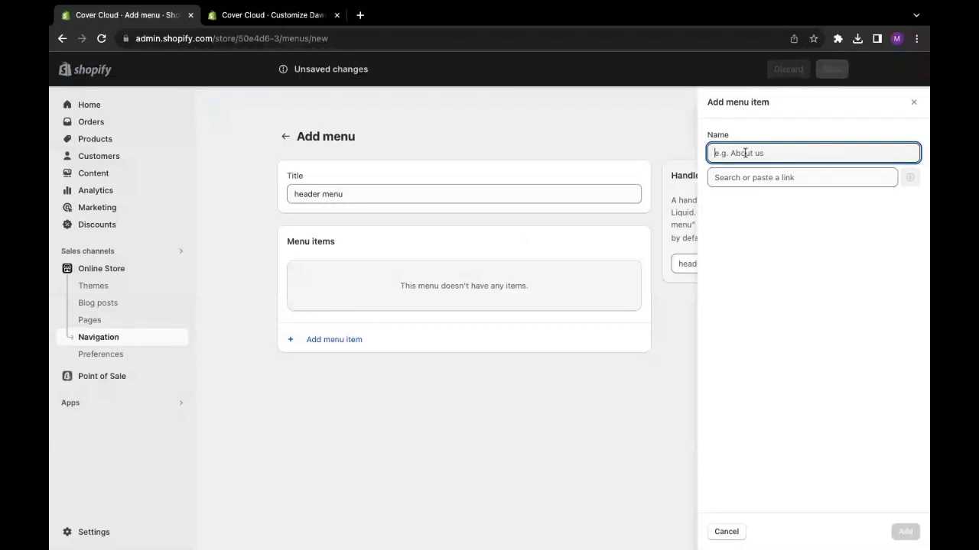
pyautogui.write('Home')
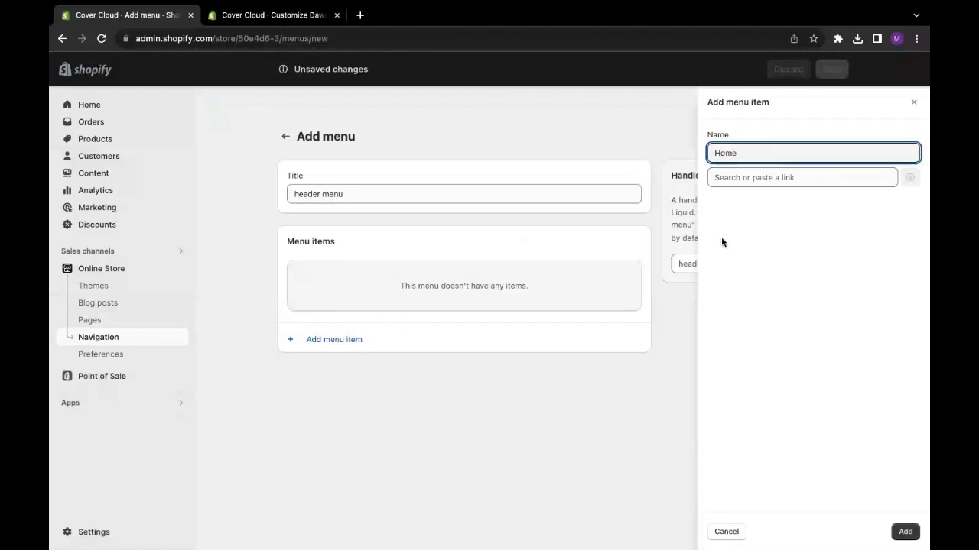
pyautogui.click(743, 178)
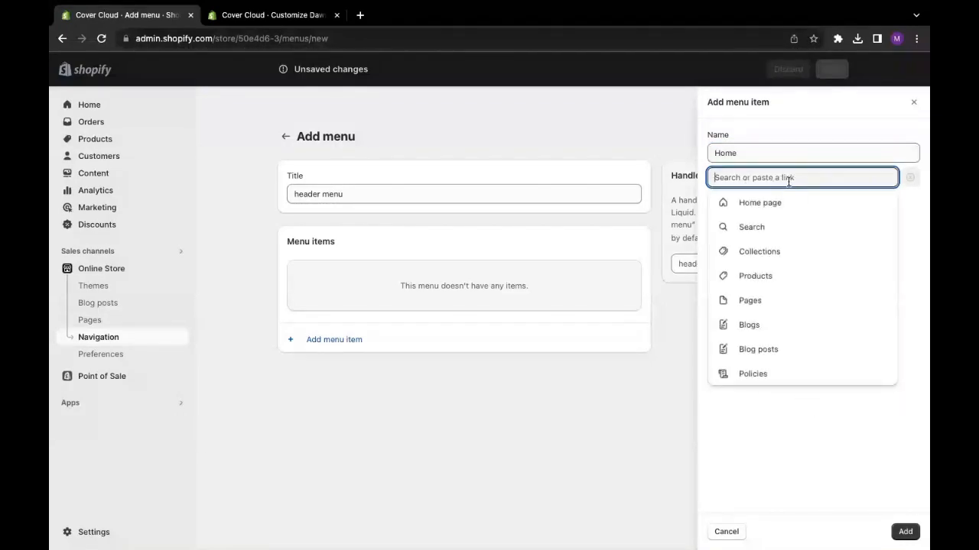
pyautogui.click(760, 203)
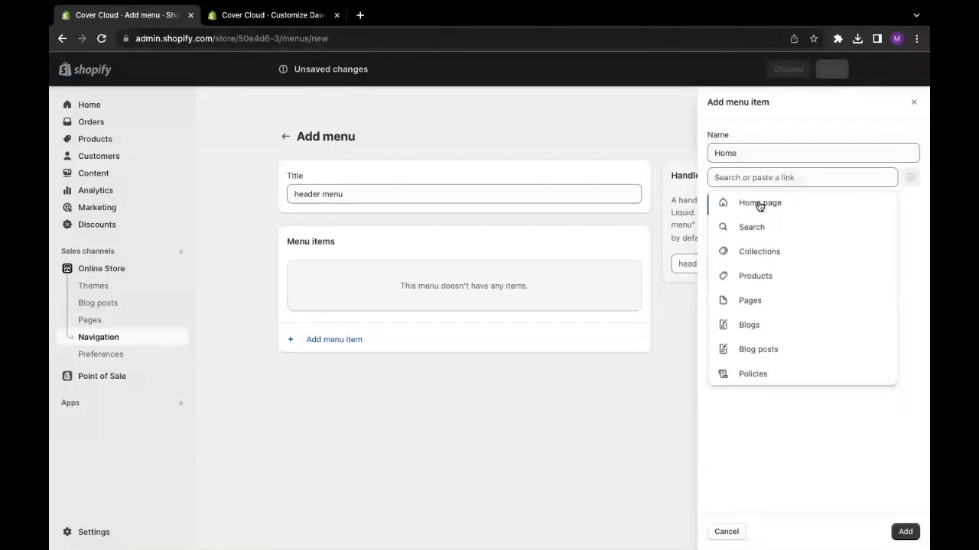
pyautogui.click(903, 531)
# - Start a second item in the header menu and name it "Catalog", checking the spelling against the theme editor's header preview
pyautogui.click(316, 321)
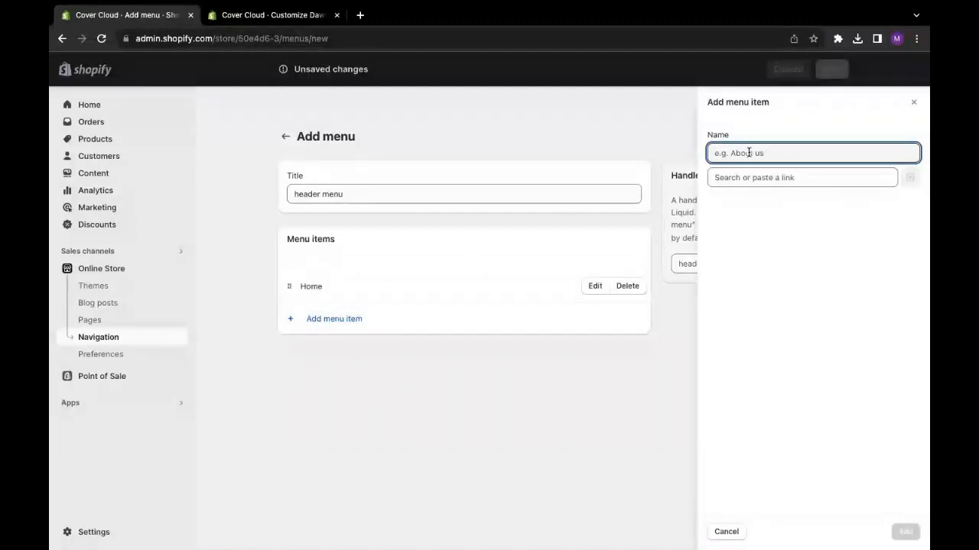
pyautogui.write('Cataloge')
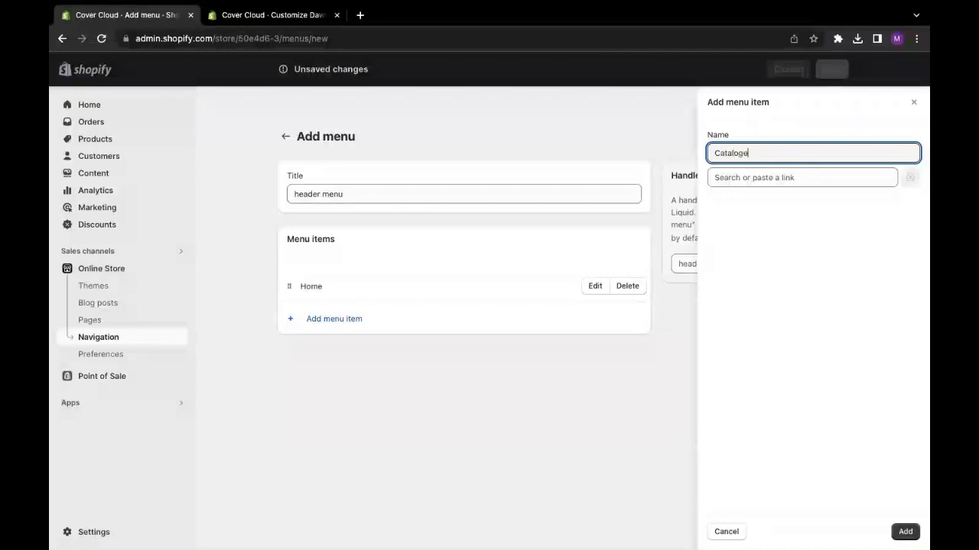
pyautogui.press('BackSpace')
pyautogui.press('BackSpace')
pyautogui.press('BackSpace')
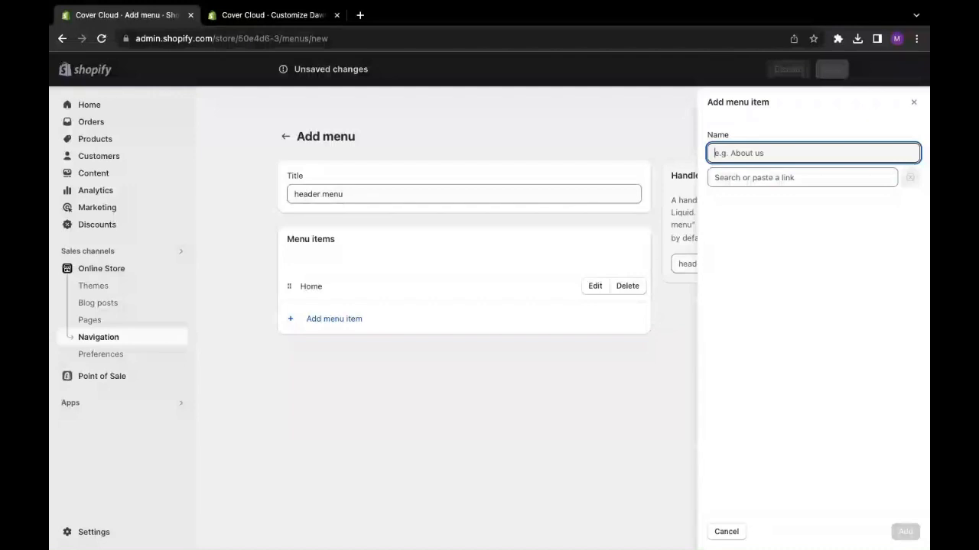
pyautogui.click(272, 49)
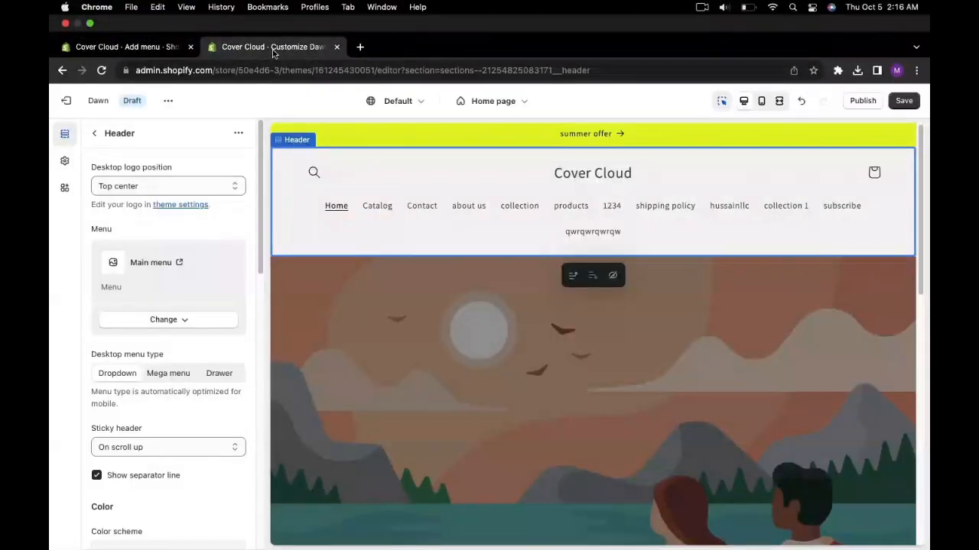
pyautogui.click(126, 46)
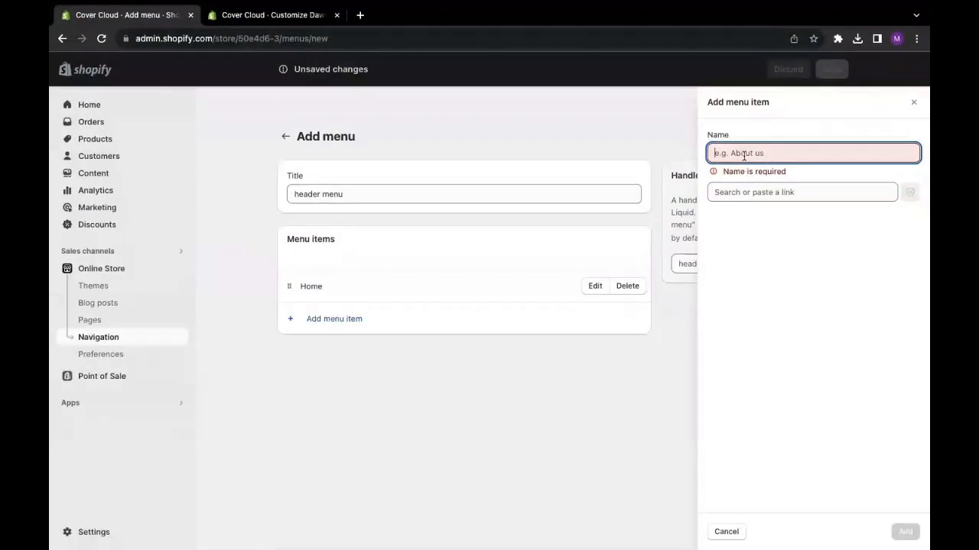
pyautogui.write('Catalog')
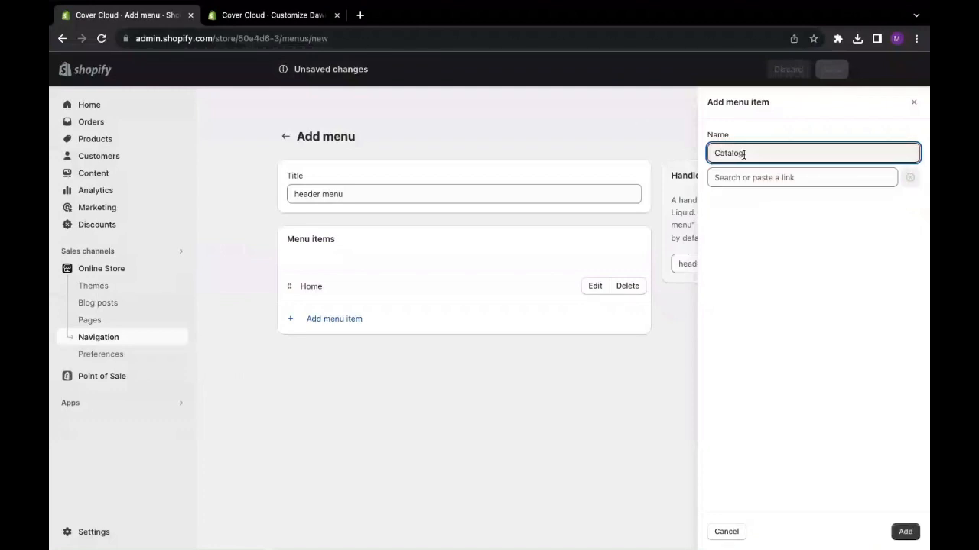
pyautogui.click(790, 272)
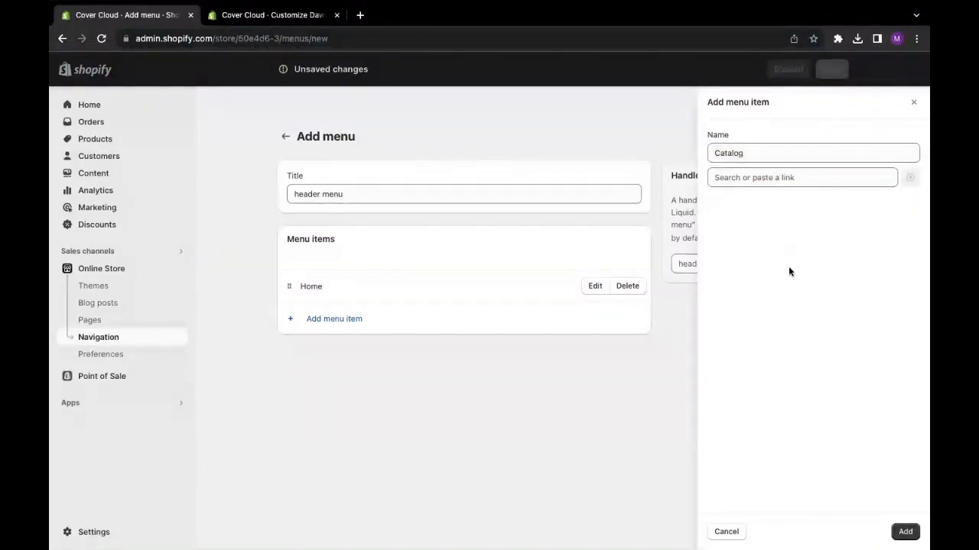
# - Link the Catalog item to All products and add it to the menu
pyautogui.moveTo(754, 152); pyautogui.dragTo(671, 164)
pyautogui.click(734, 180)
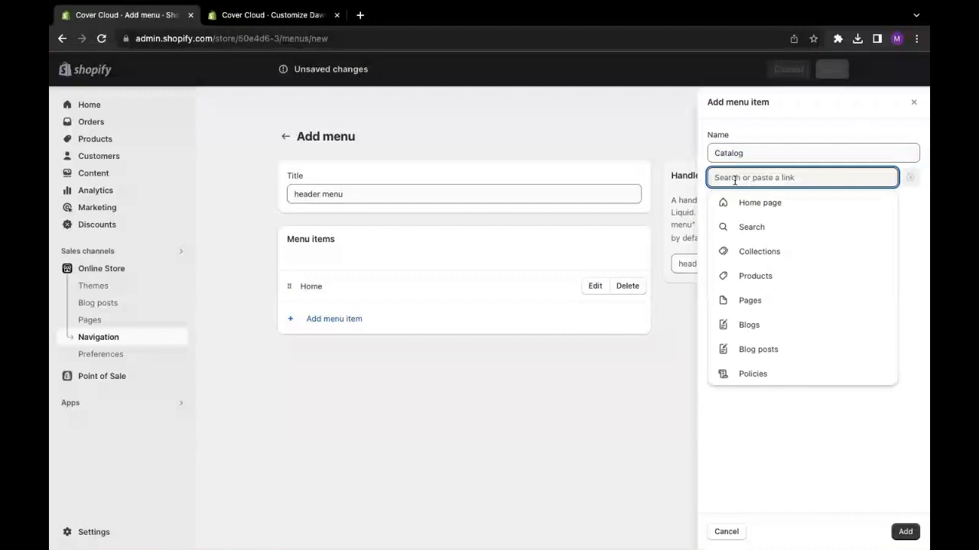
pyautogui.click(754, 260)
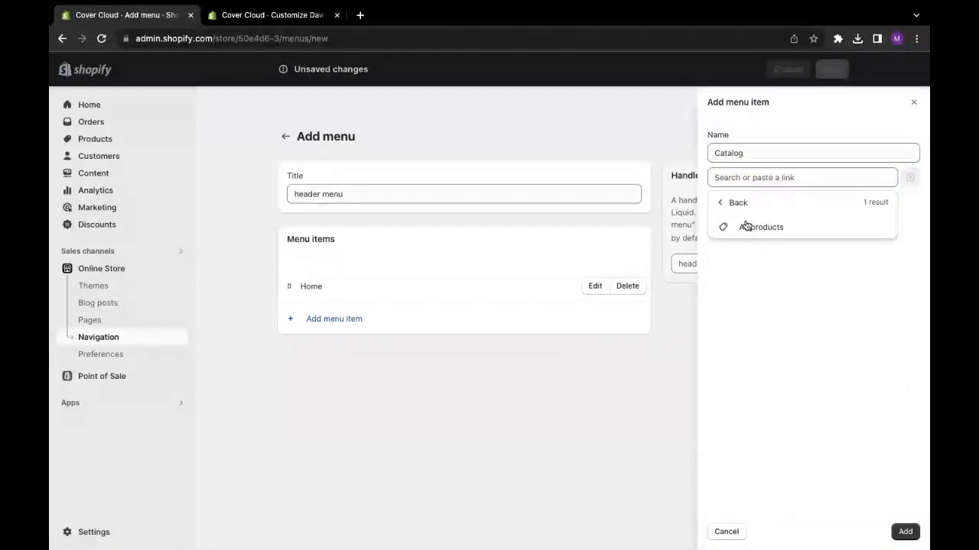
pyautogui.click(745, 226)
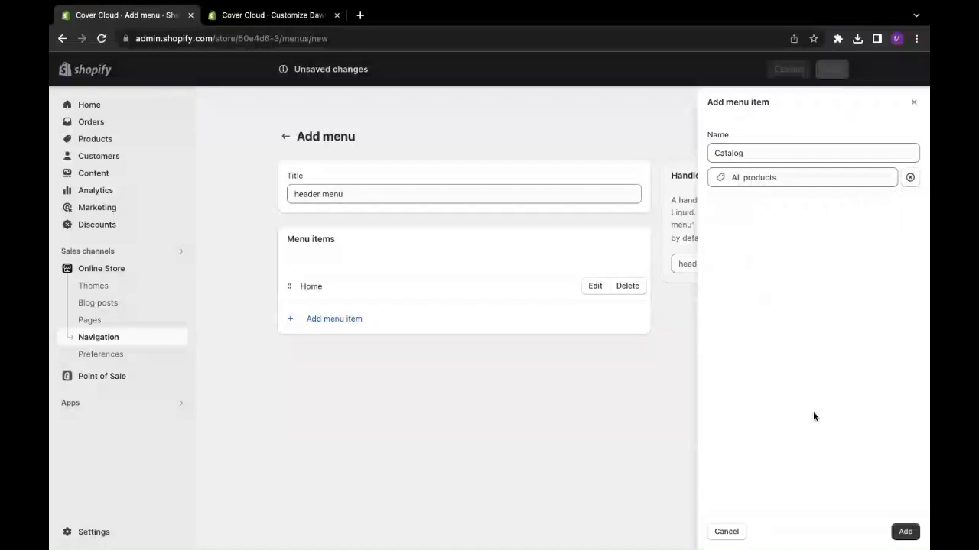
pyautogui.click(905, 532)
# - Add a menu item named "Contact", linked to the Contact Information policy
pyautogui.click(360, 349)
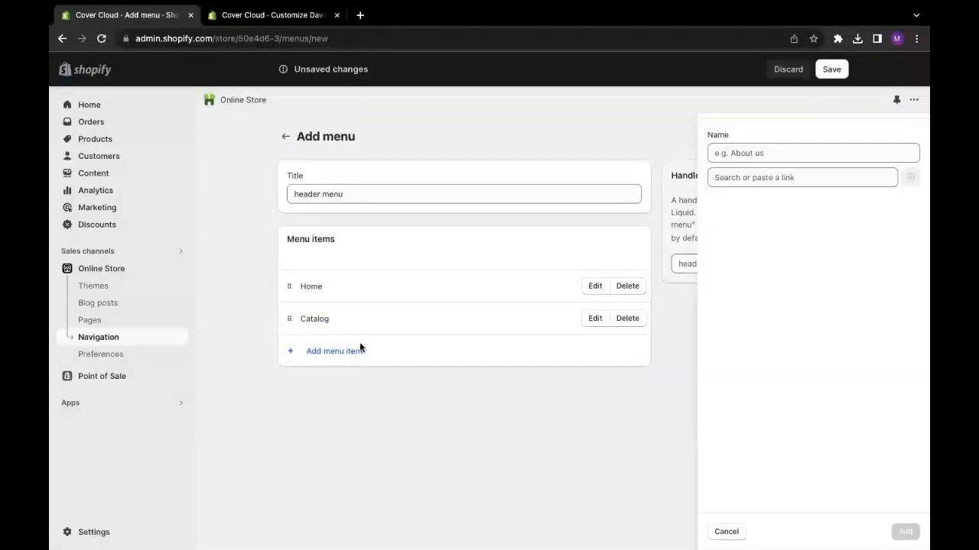
pyautogui.write('Contact')
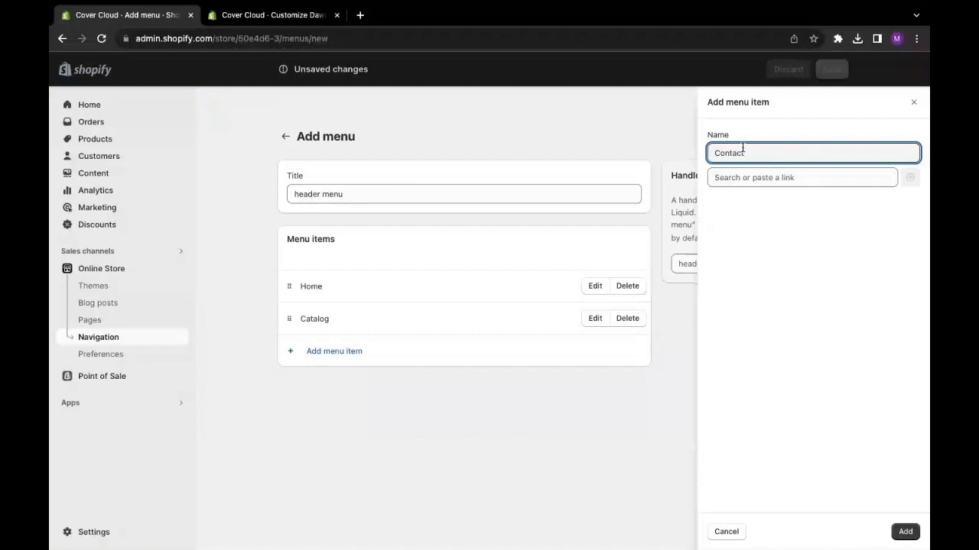
pyautogui.click(767, 179)
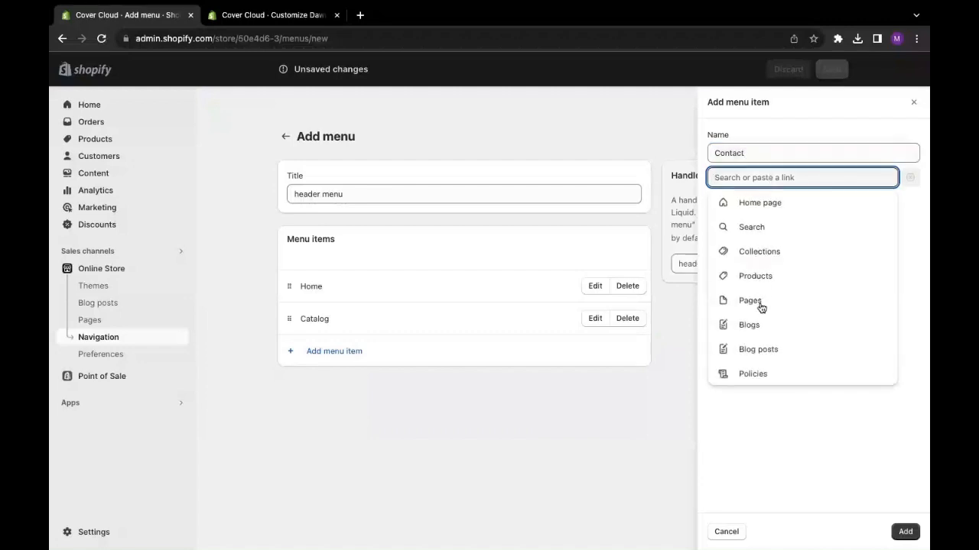
pyautogui.click(753, 374)
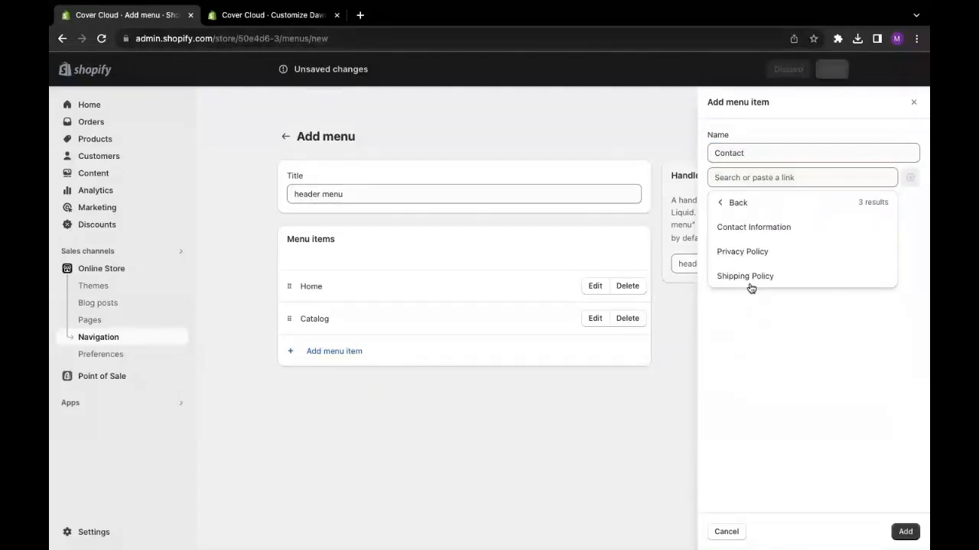
pyautogui.click(755, 229)
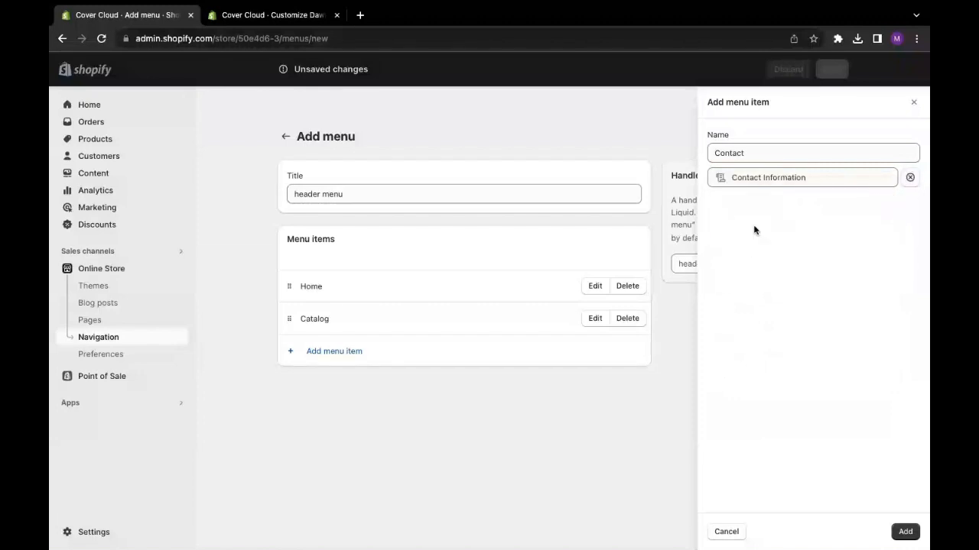
pyautogui.click(904, 533)
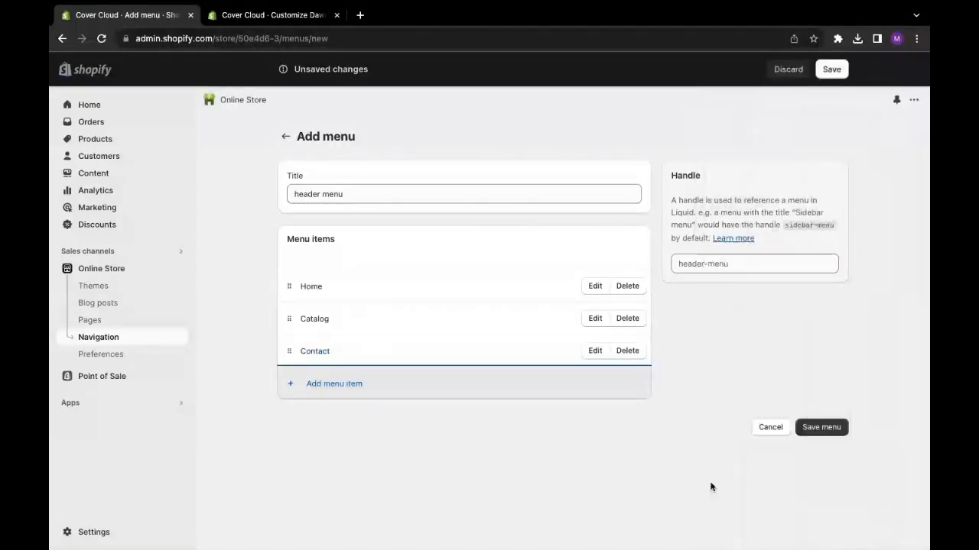
# - Add a menu item named "Search", linked to the Search page, and save the header menu
pyautogui.click(351, 385)
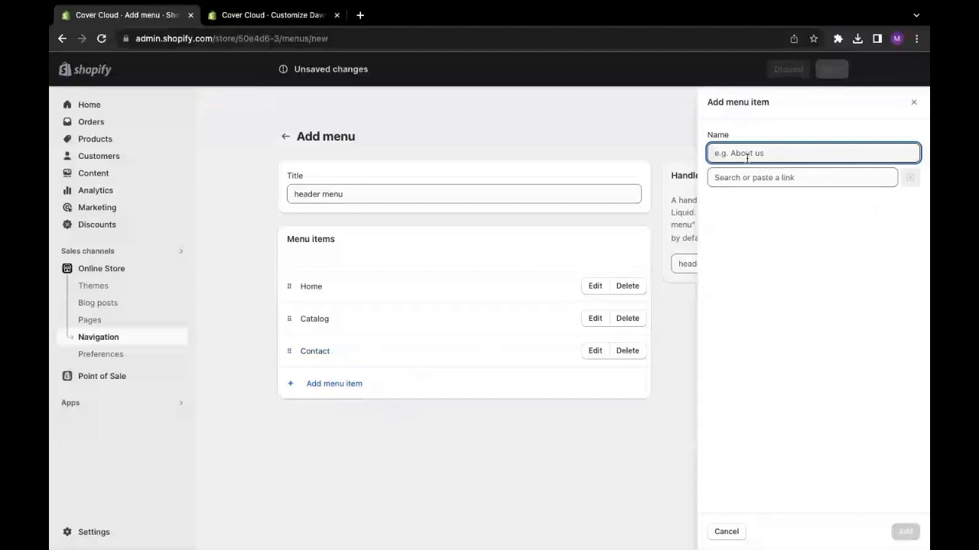
pyautogui.write('Sa')
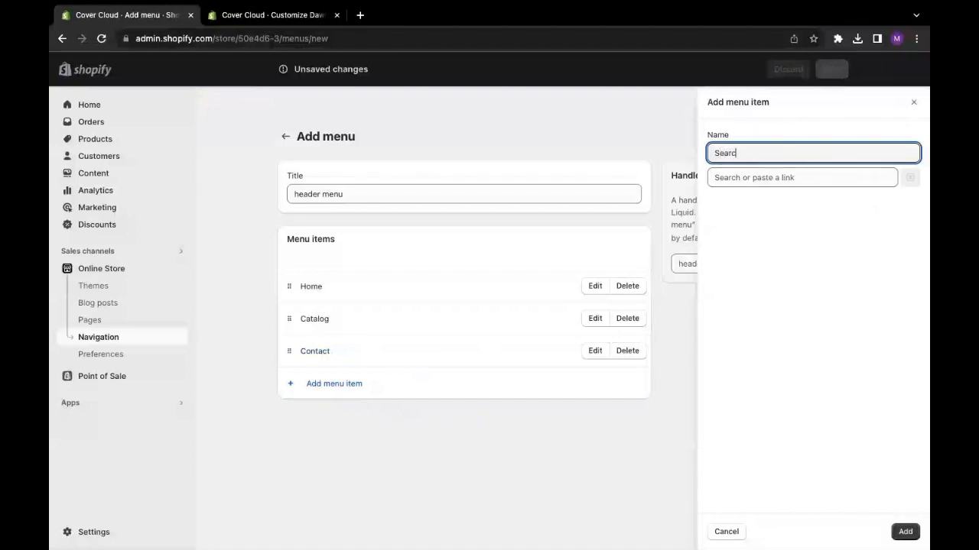
pyautogui.click(737, 178)
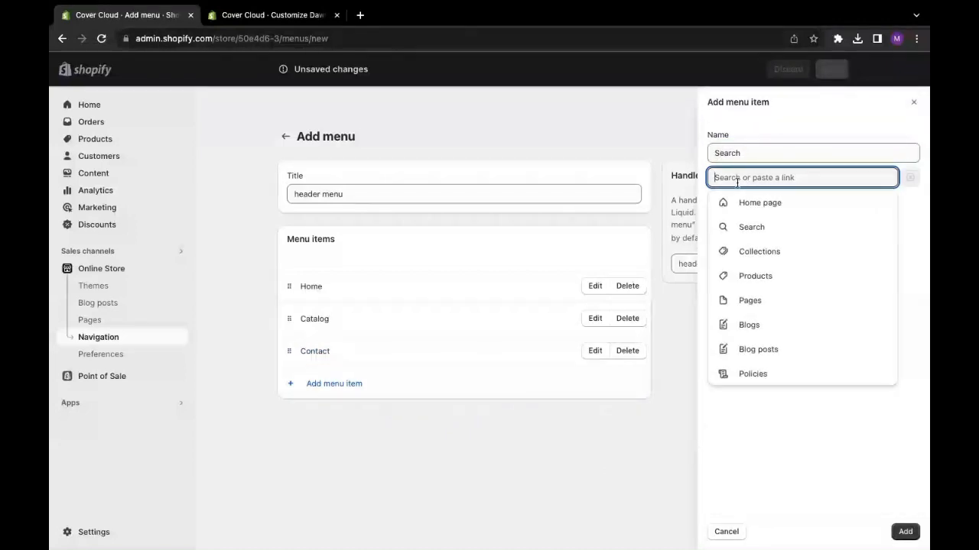
pyautogui.click(745, 228)
pyautogui.click(902, 530)
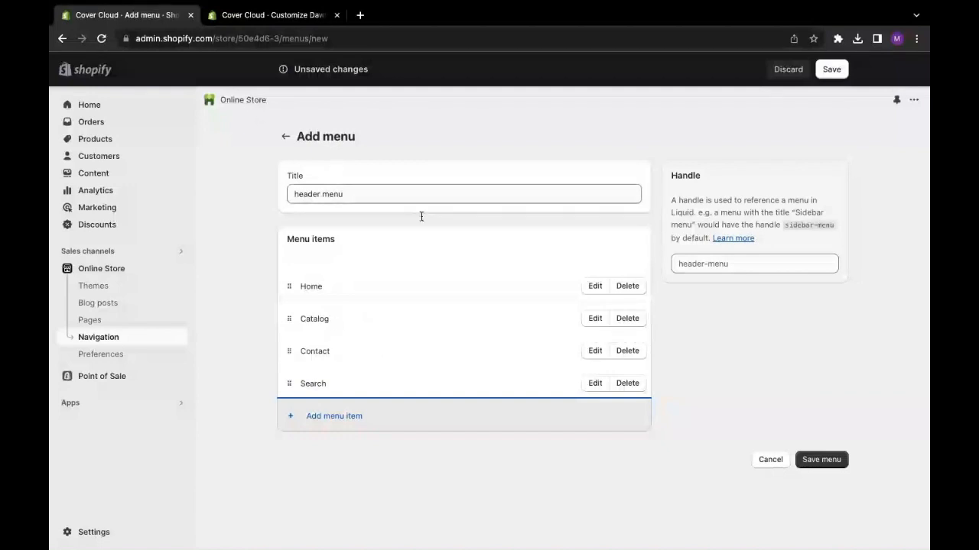
pyautogui.click(804, 459)
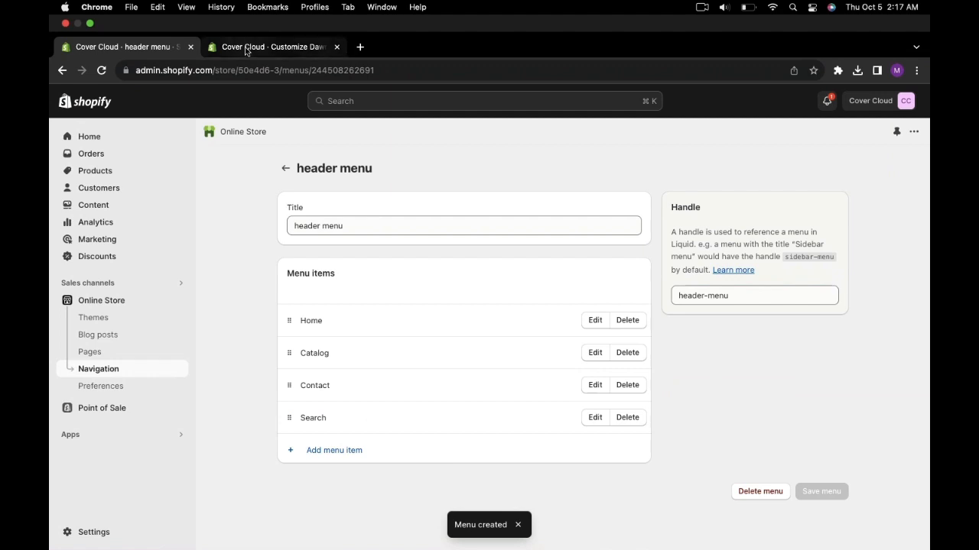
# - Switch to the theme editor, replace the header's menu with "header menu", and compare it with the menu's items in the admin
pyautogui.click(246, 43)
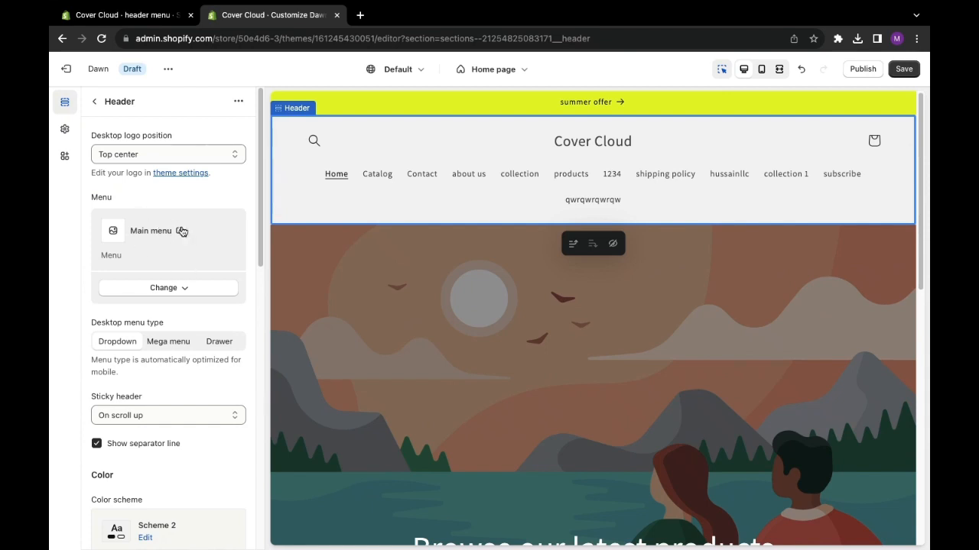
pyautogui.click(159, 296)
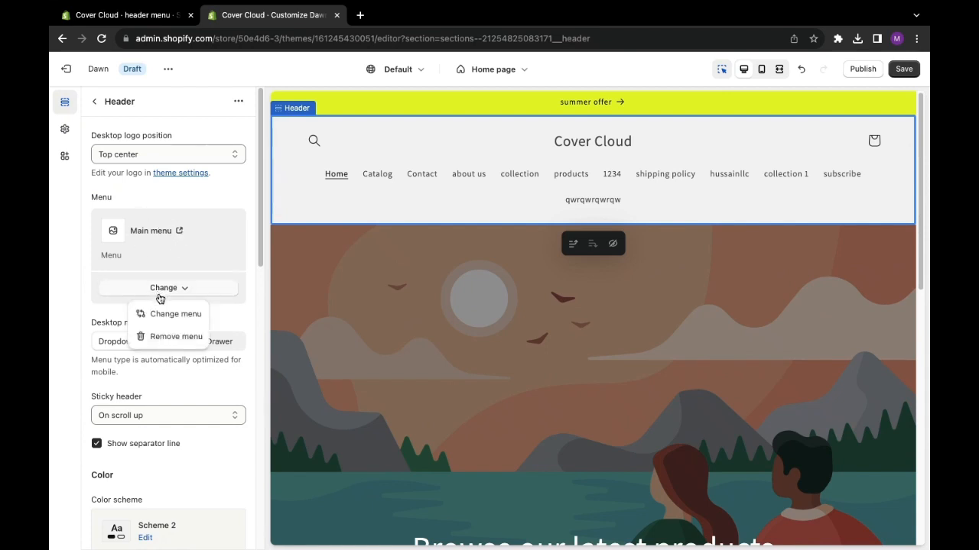
pyautogui.click(162, 314)
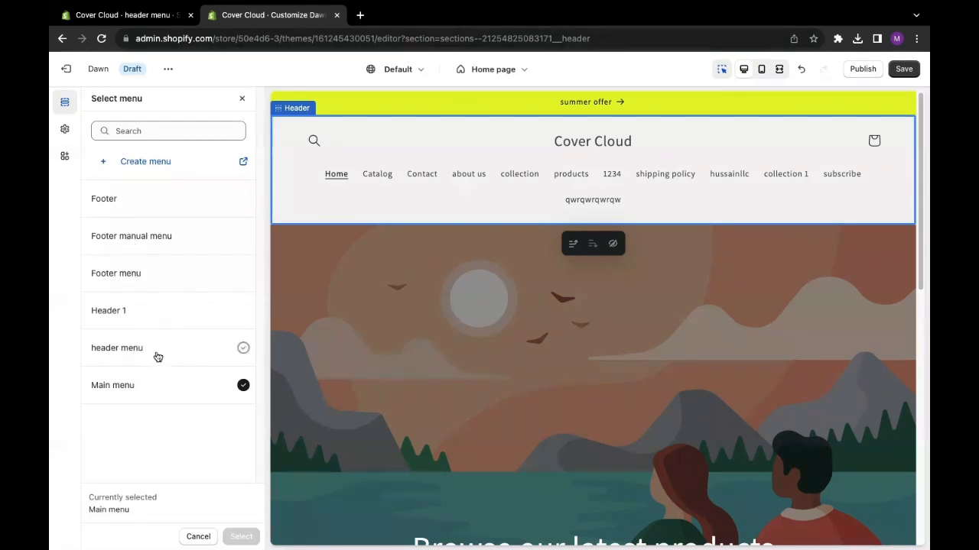
pyautogui.click(243, 351)
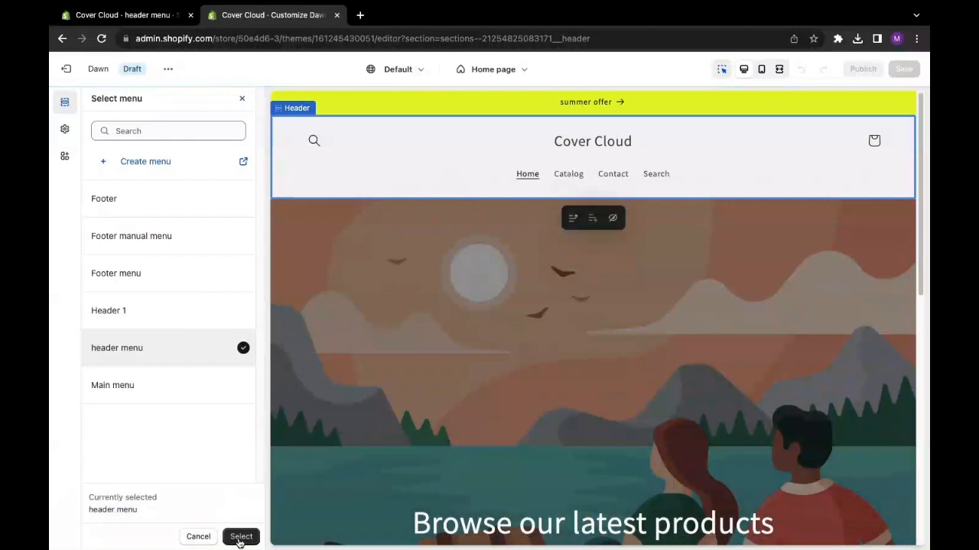
pyautogui.click(240, 538)
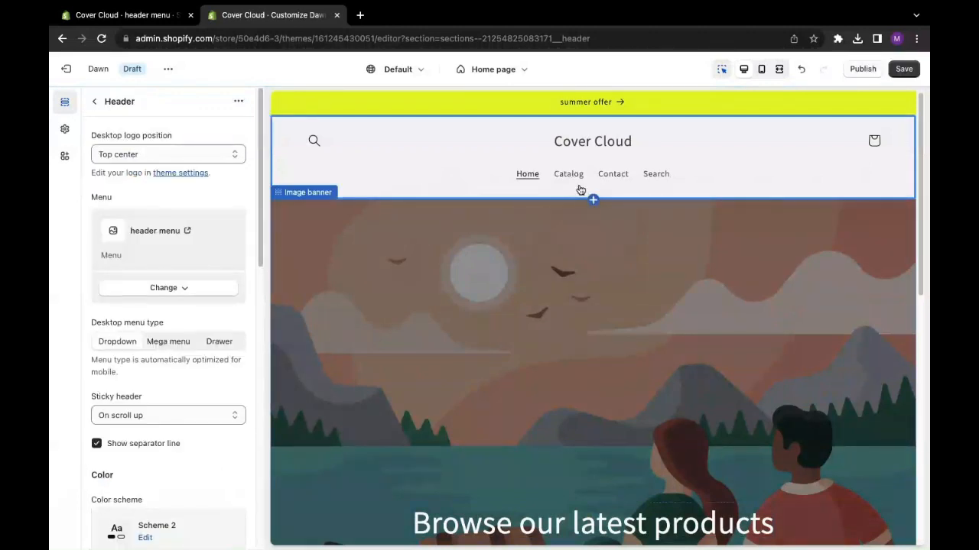
pyautogui.click(143, 15)
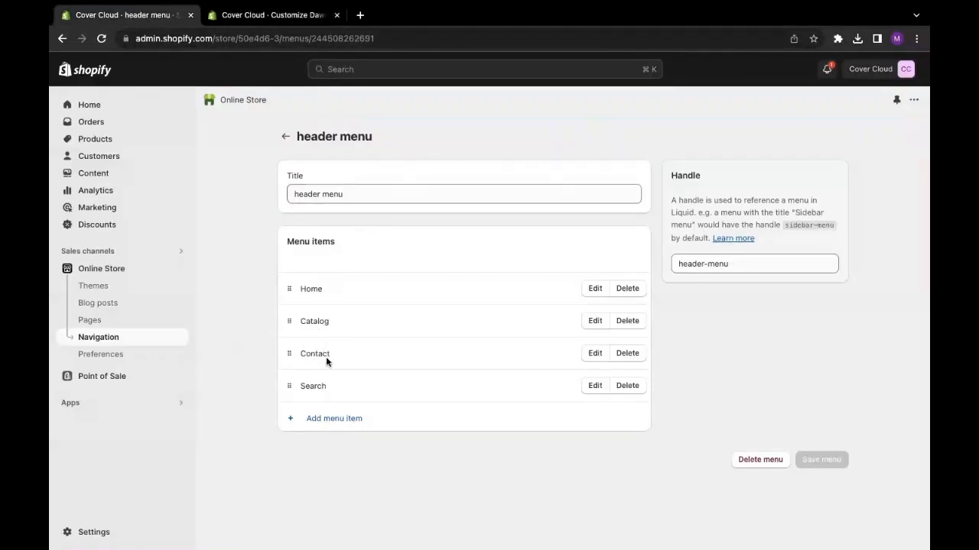
pyautogui.click(272, 15)
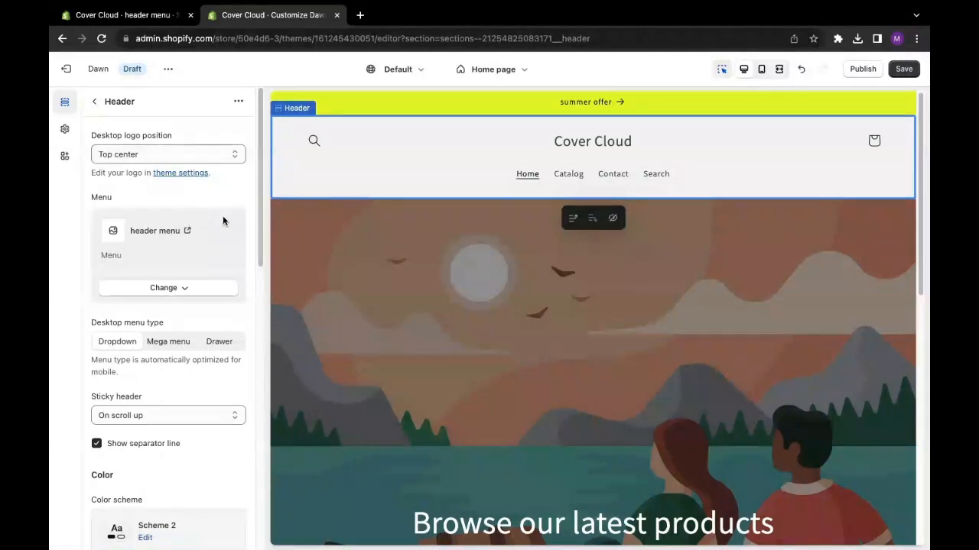
# - Set the header's color scheme to Scheme 4 and save the theme changes
pyautogui.scroll(-3, 161, 367)
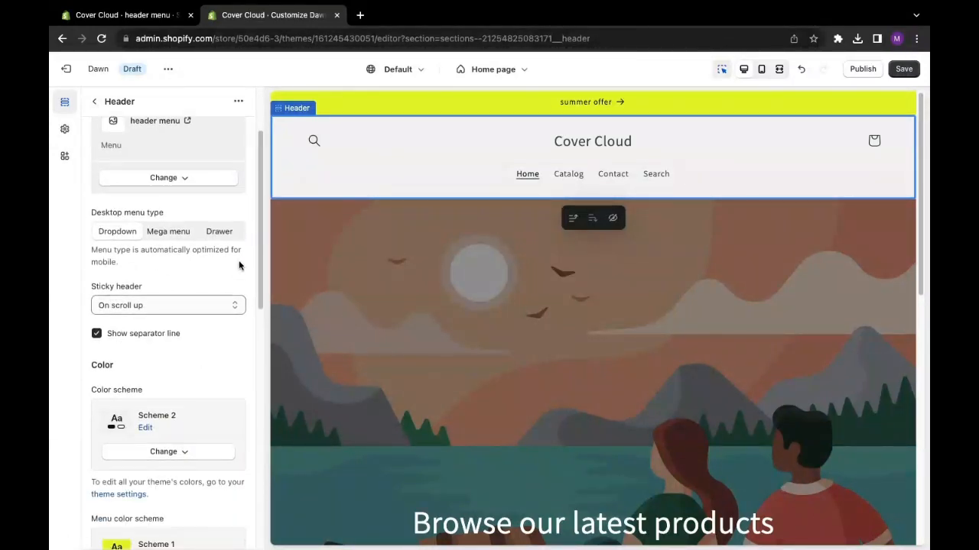
pyautogui.moveTo(259, 263); pyautogui.dragTo(252, 344)
pyautogui.click(164, 279)
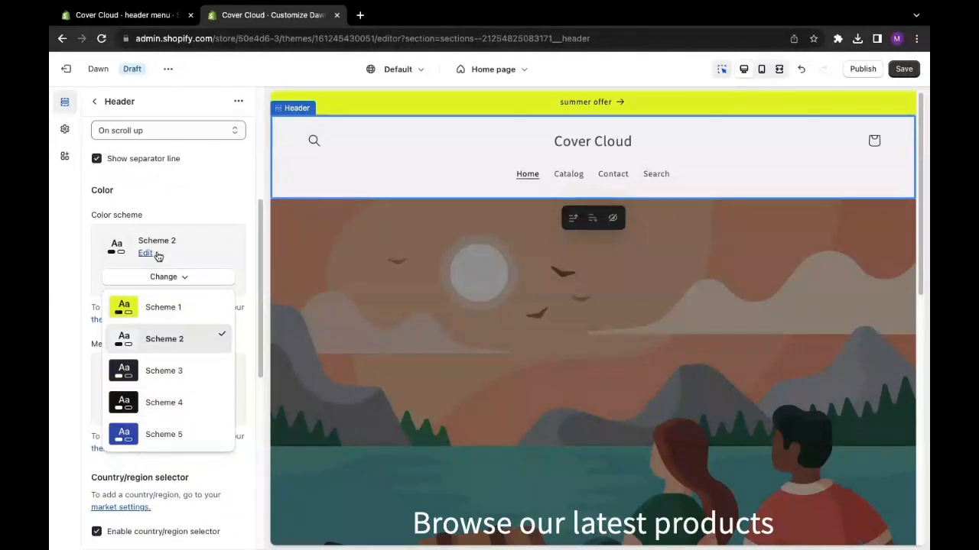
pyautogui.click(175, 405)
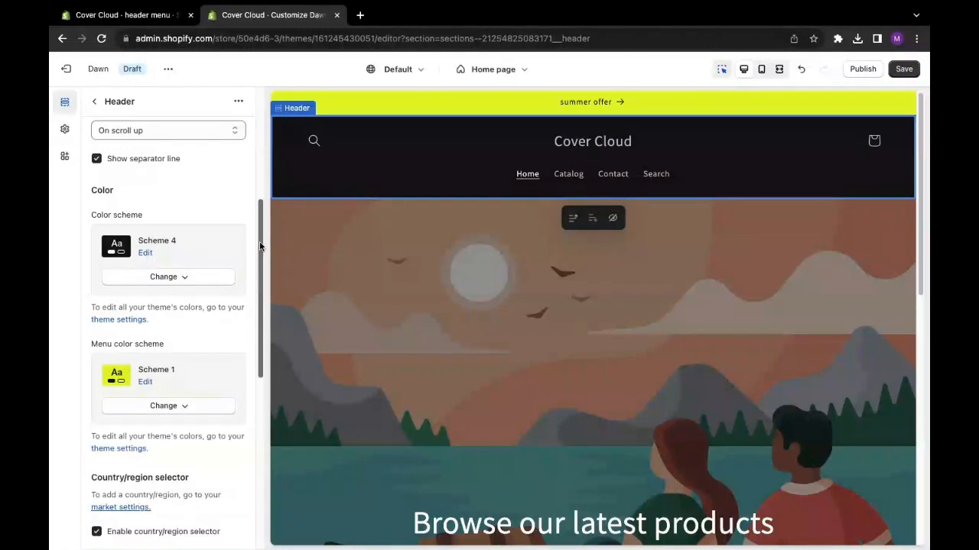
pyautogui.hotkey('ctrl', 's')
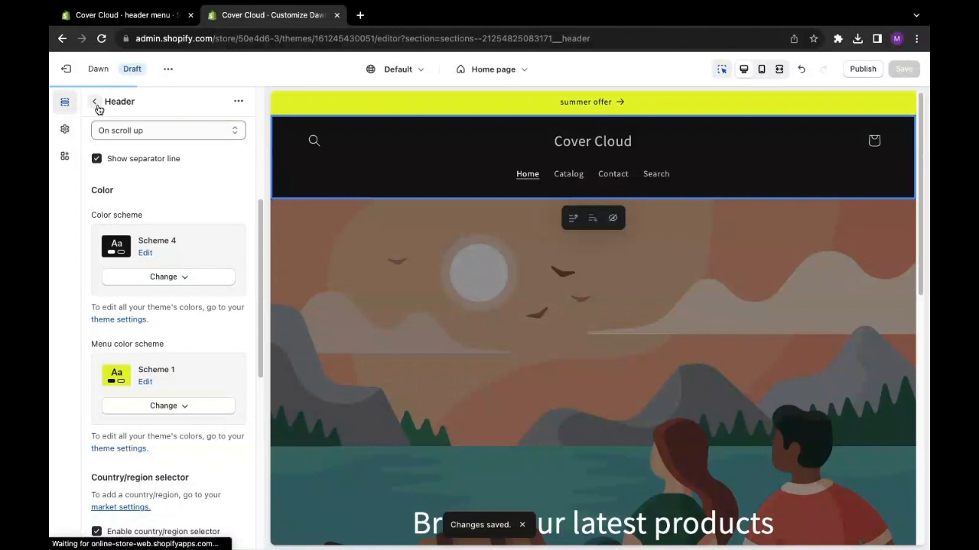
# - Return to the home page's section list and examine which sections can be added to the Header group
pyautogui.click(95, 101)
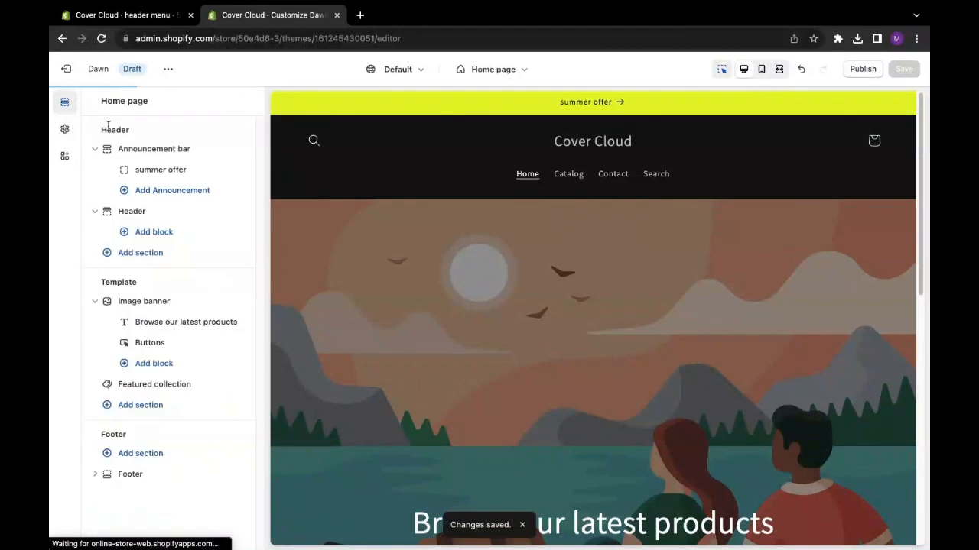
pyautogui.click(137, 259)
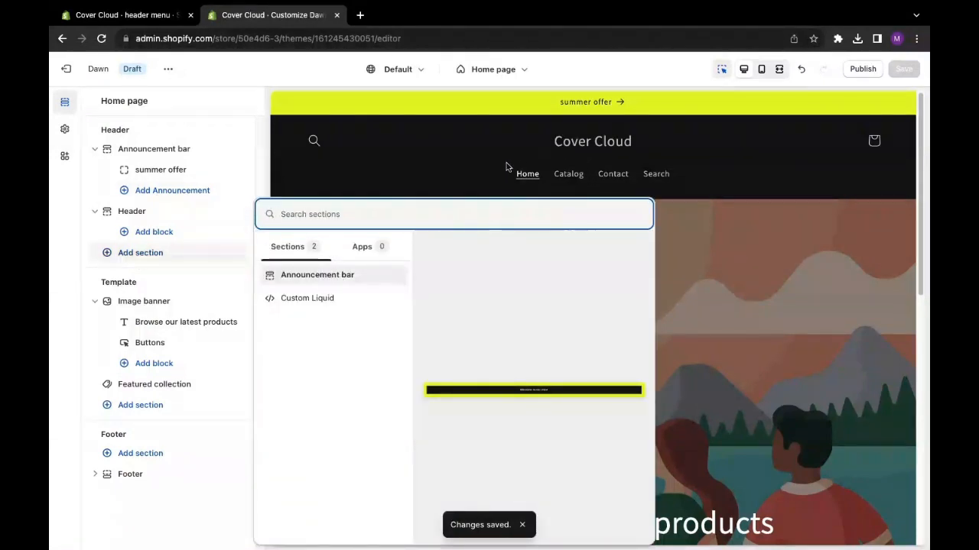
pyautogui.click(261, 195)
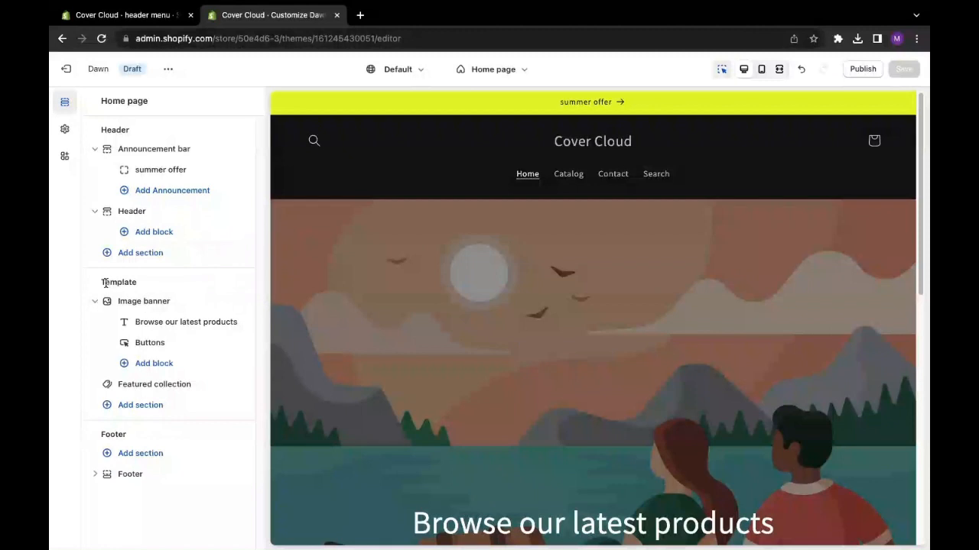
# - Set the image banner's first image to the library file "mensrunninglead"
pyautogui.click(139, 305)
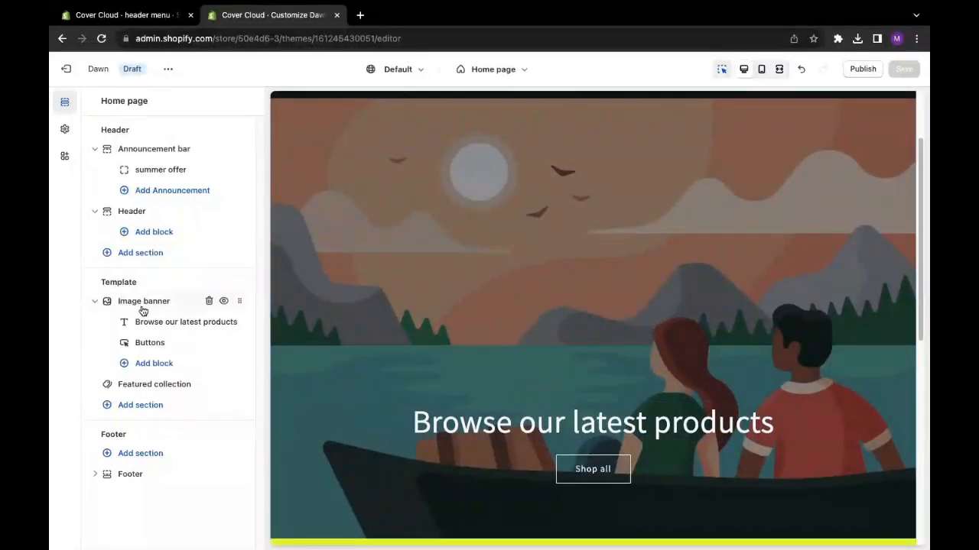
pyautogui.click(138, 302)
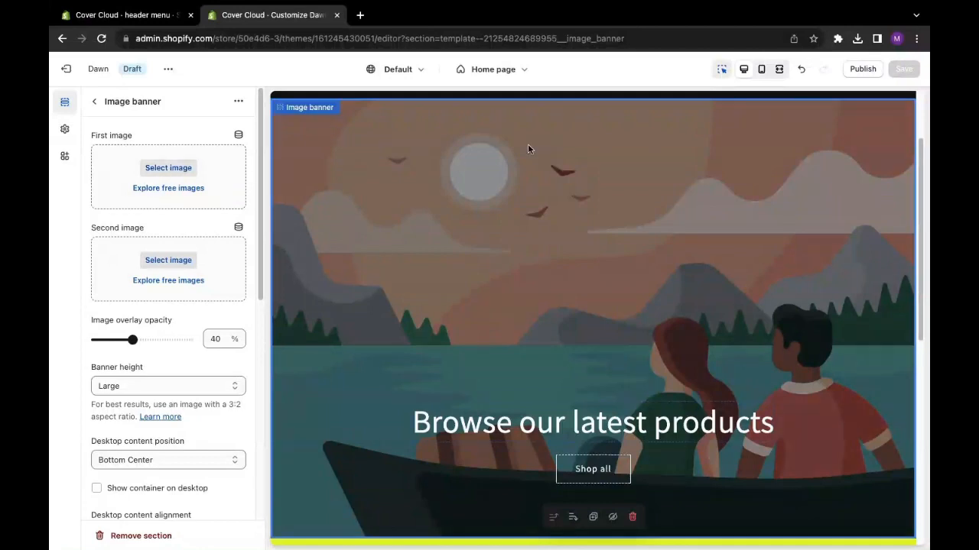
pyautogui.click(169, 168)
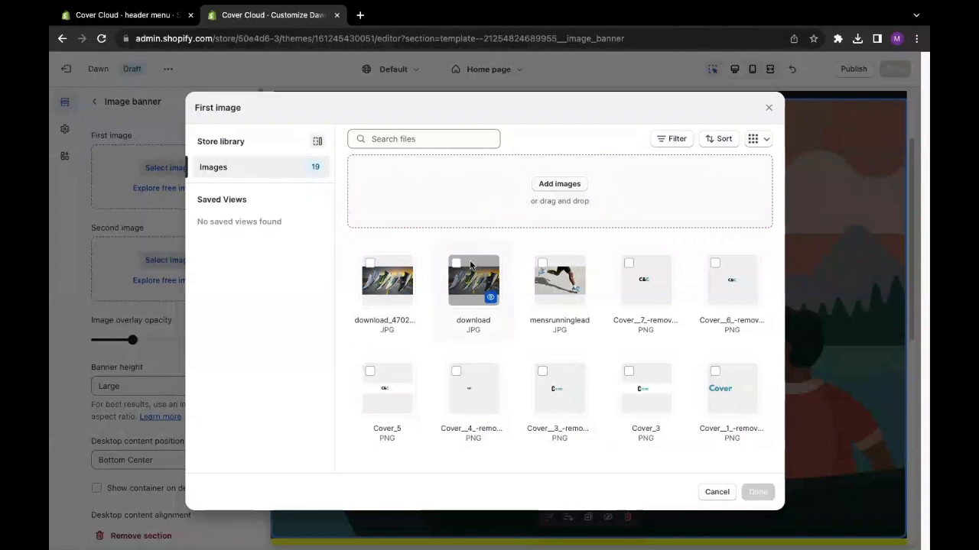
pyautogui.click(372, 267)
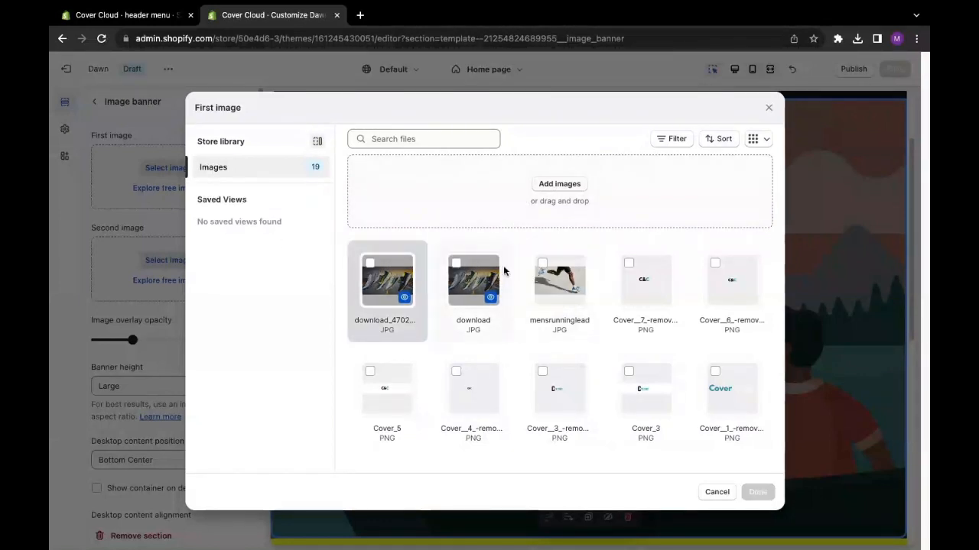
pyautogui.click(543, 267)
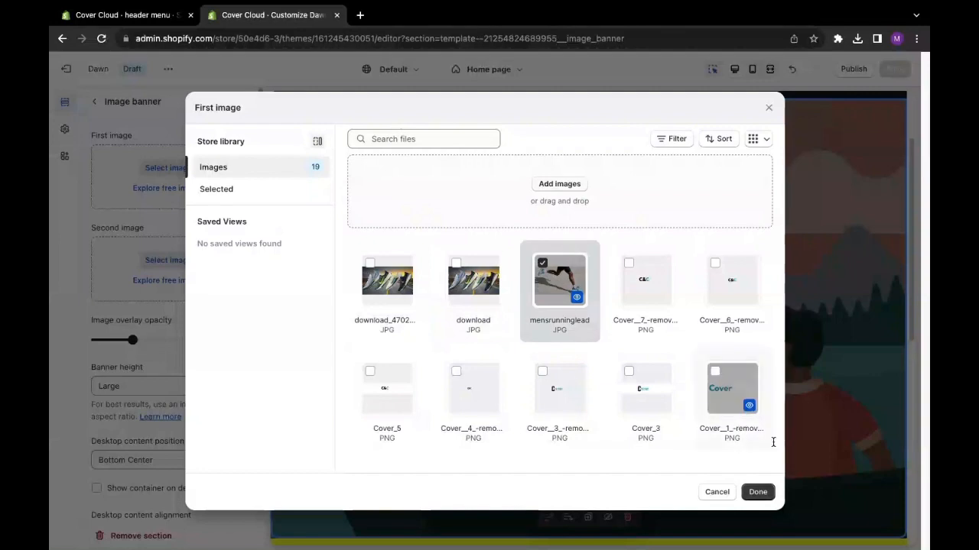
pyautogui.click(763, 493)
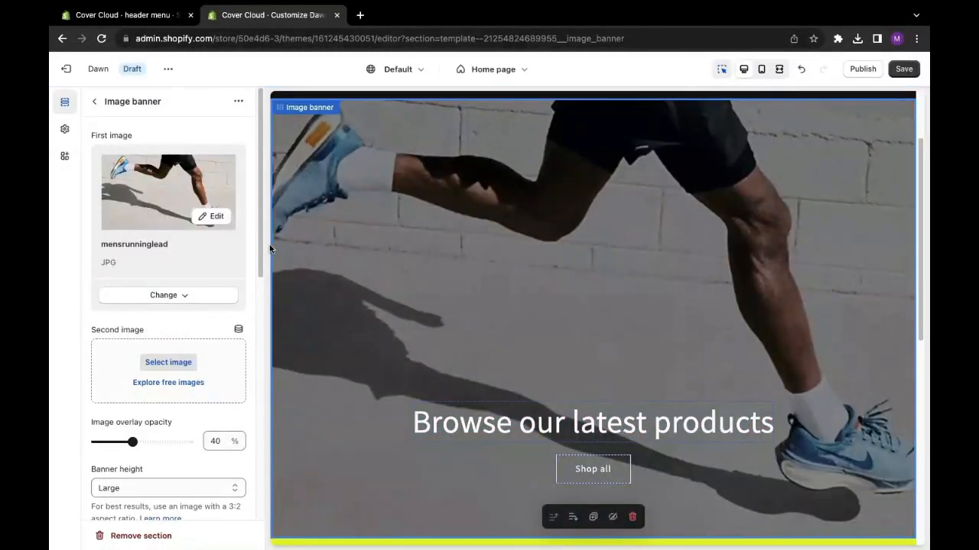
pyautogui.moveTo(919, 225); pyautogui.dragTo(914, 153)
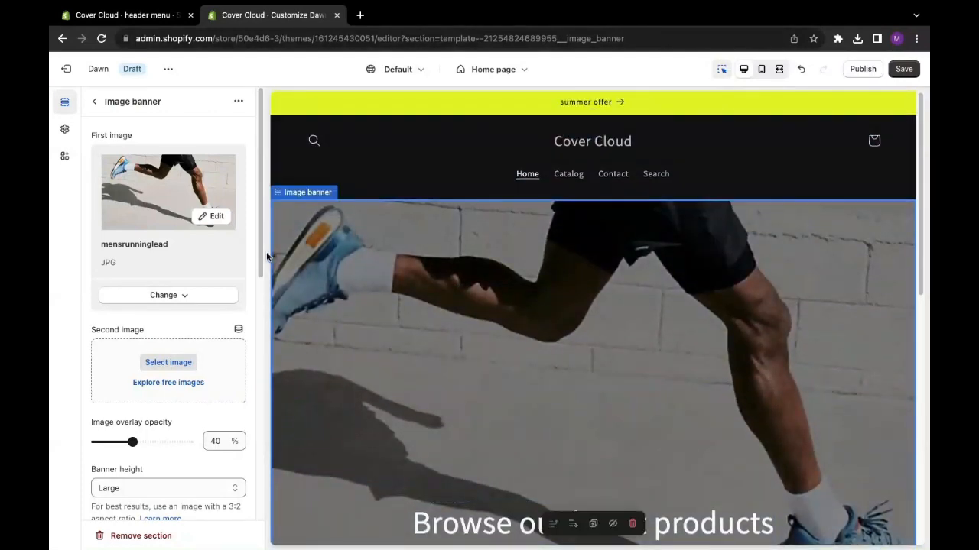
# - Try the image banner at Medium height, followed by Small
pyautogui.moveTo(261, 188); pyautogui.dragTo(261, 266)
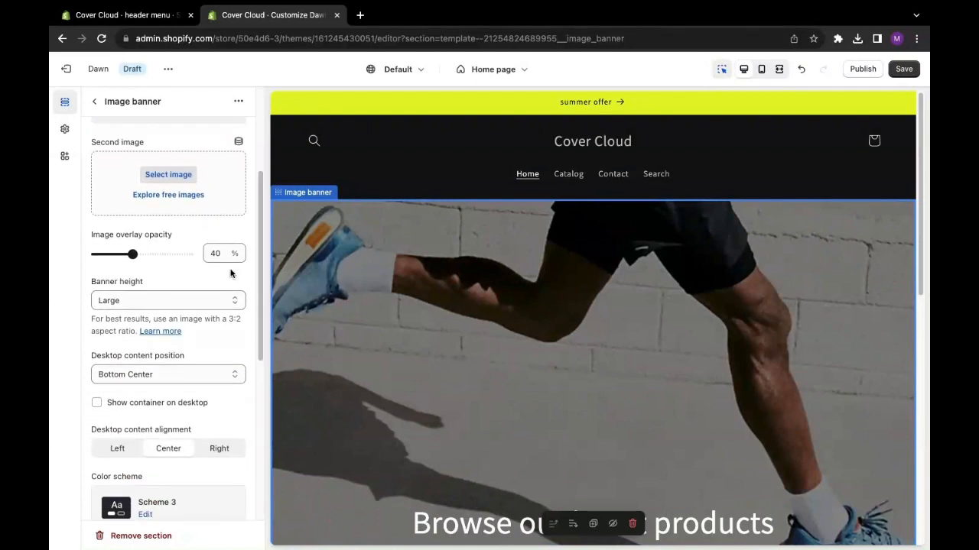
pyautogui.moveTo(148, 282); pyautogui.dragTo(90, 286)
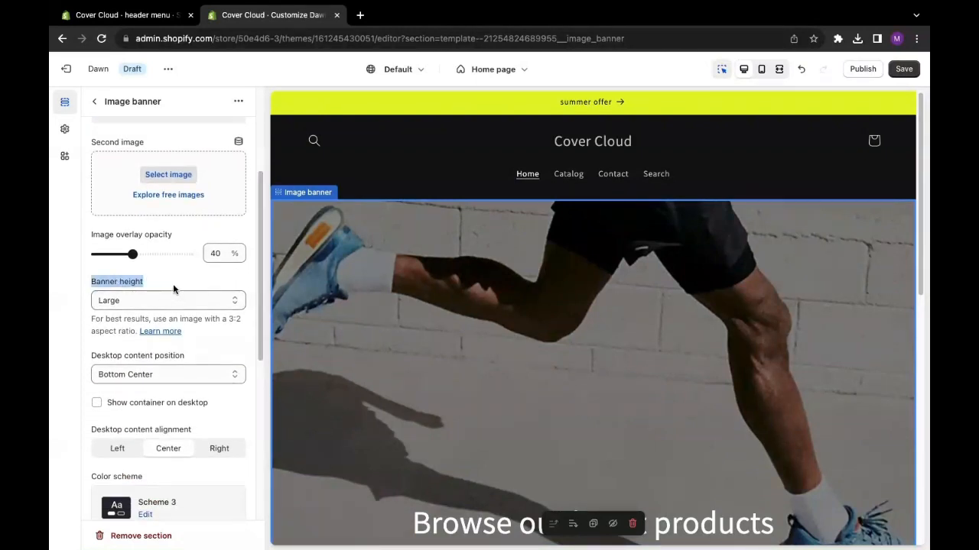
pyautogui.click(139, 304)
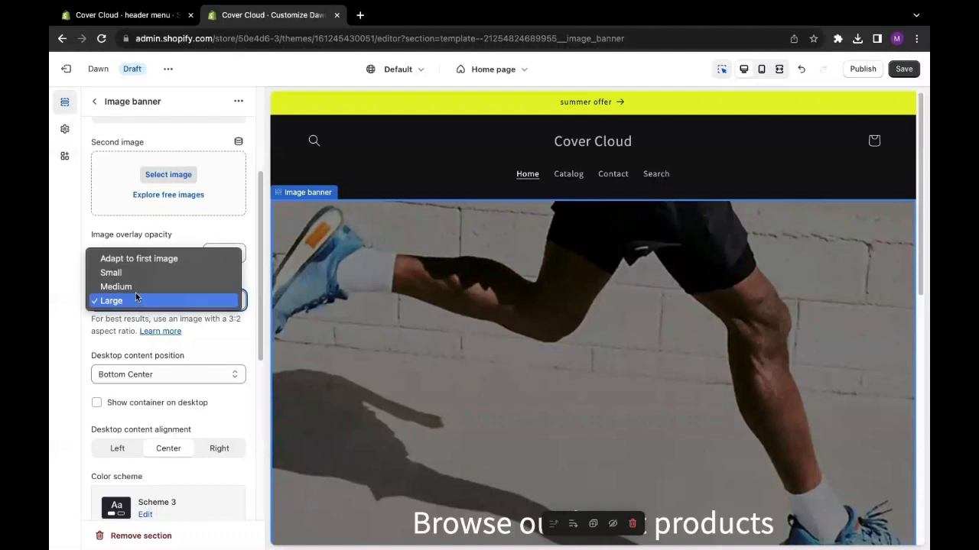
pyautogui.click(134, 288)
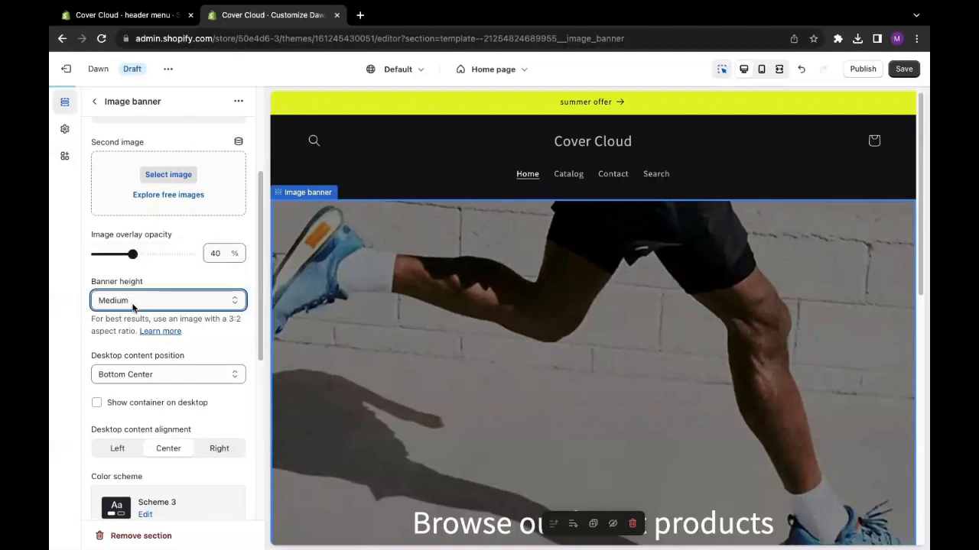
pyautogui.click(133, 301)
pyautogui.click(132, 286)
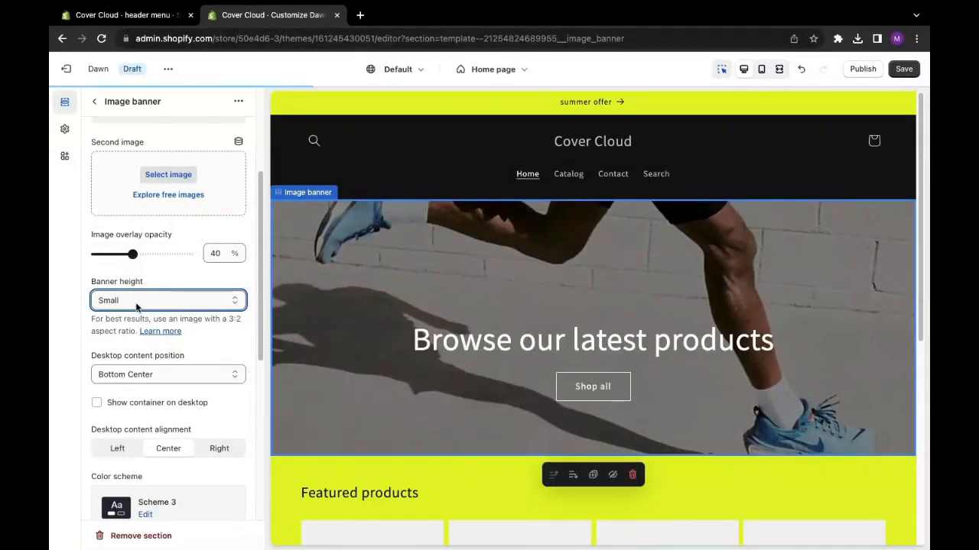
# - Set the banner height to "Adapt to first image" and save the theme changes
pyautogui.click(138, 303)
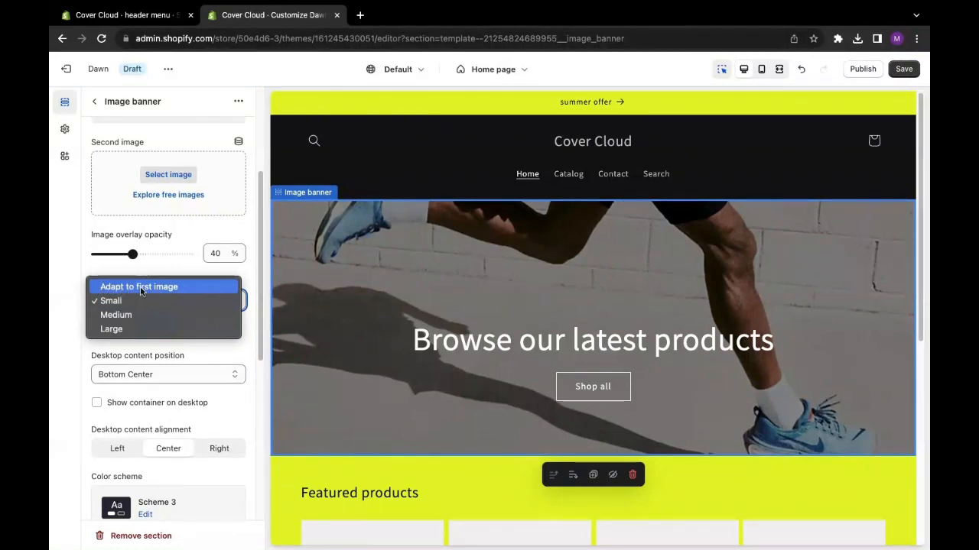
pyautogui.click(141, 287)
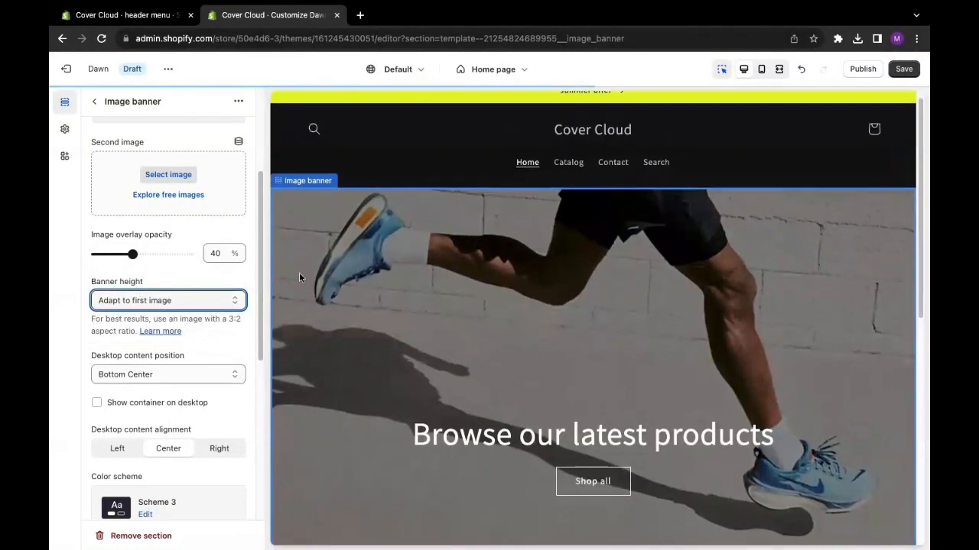
pyautogui.moveTo(920, 230)
pyautogui.mouseDown()
pyautogui.moveTo(923, 289)
pyautogui.moveTo(921, 227)
pyautogui.mouseUp()
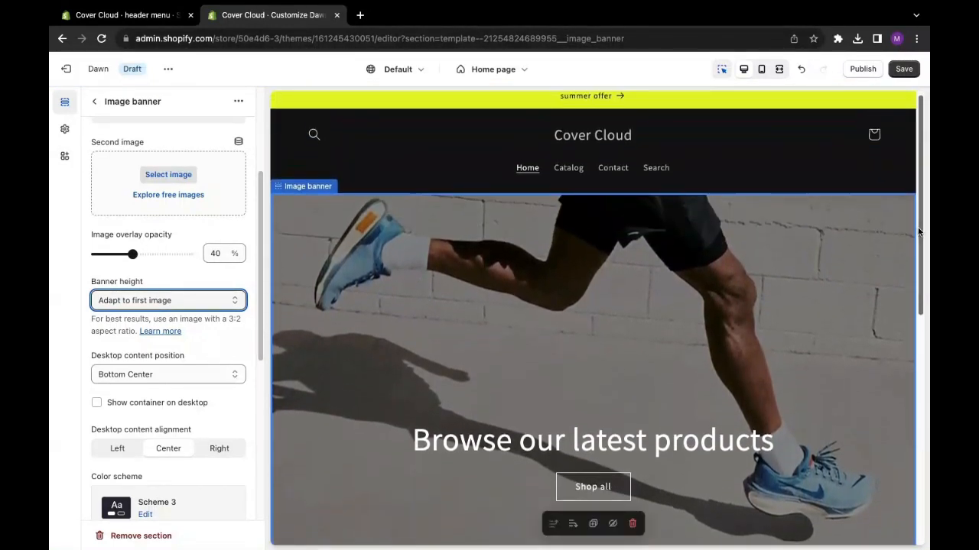
pyautogui.moveTo(922, 189); pyautogui.dragTo(922, 184)
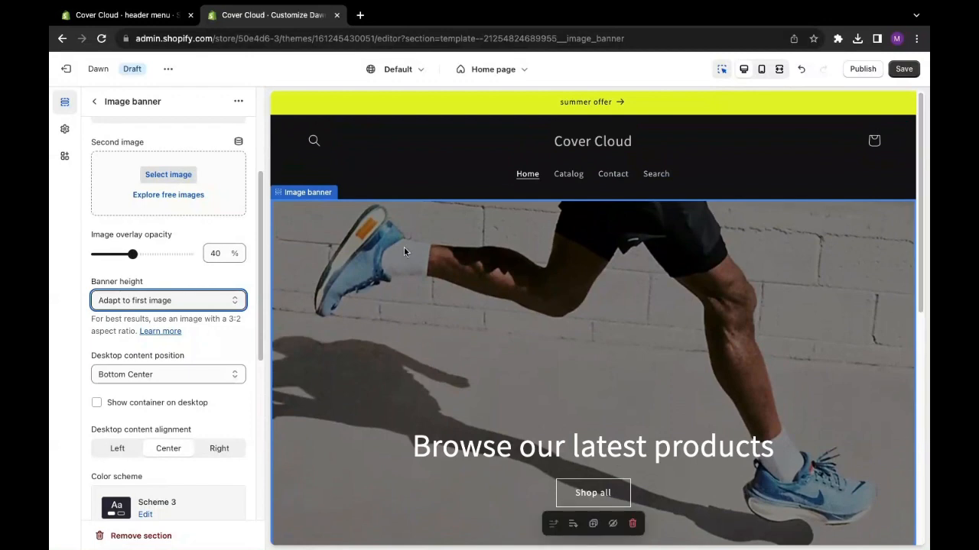
pyautogui.moveTo(261, 317); pyautogui.dragTo(260, 380)
pyautogui.scroll(5, 260, 380)
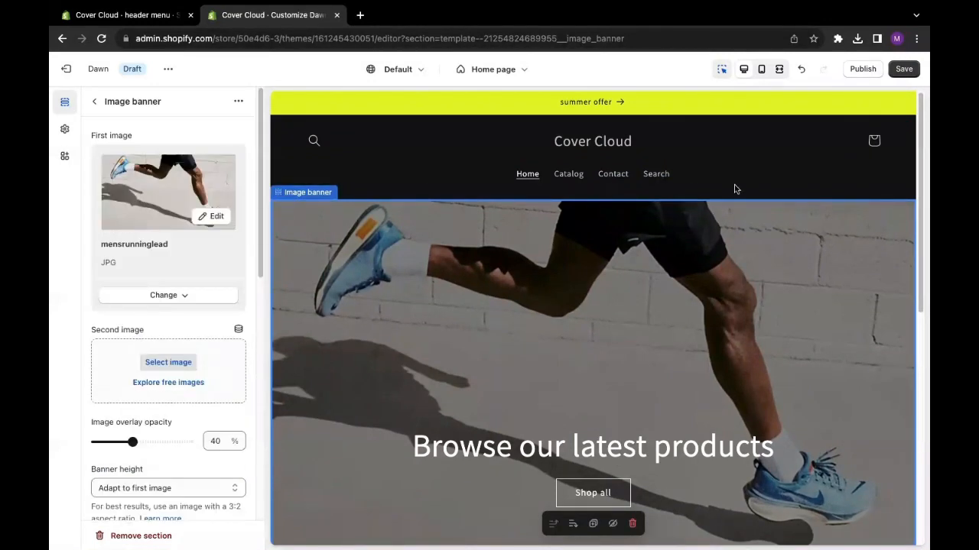
pyautogui.click(903, 69)
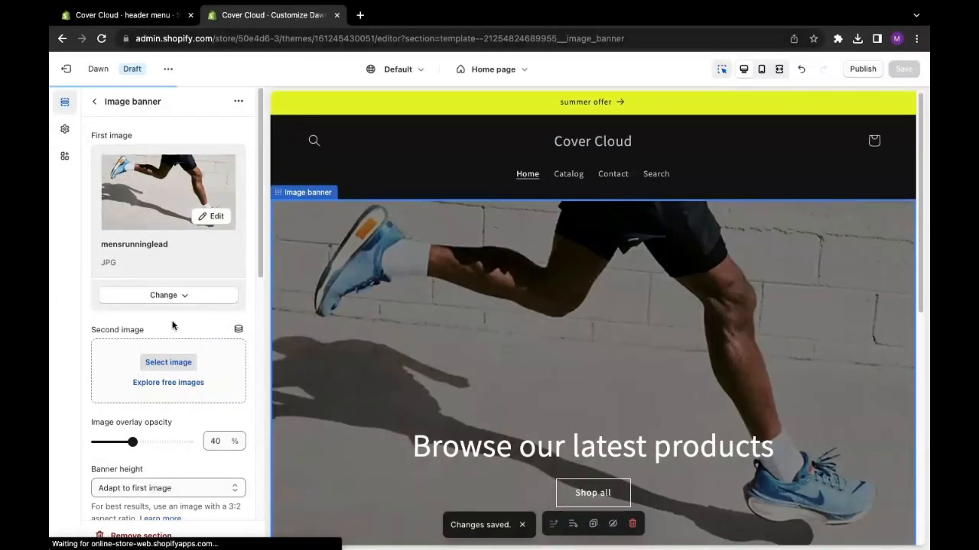
# - Add the shoe photo "download_470234cd-af9a-4b54-9ca2-d598b360baa7" as the banner's second image, keeping the height at "Adapt to first image"
pyautogui.click(165, 364)
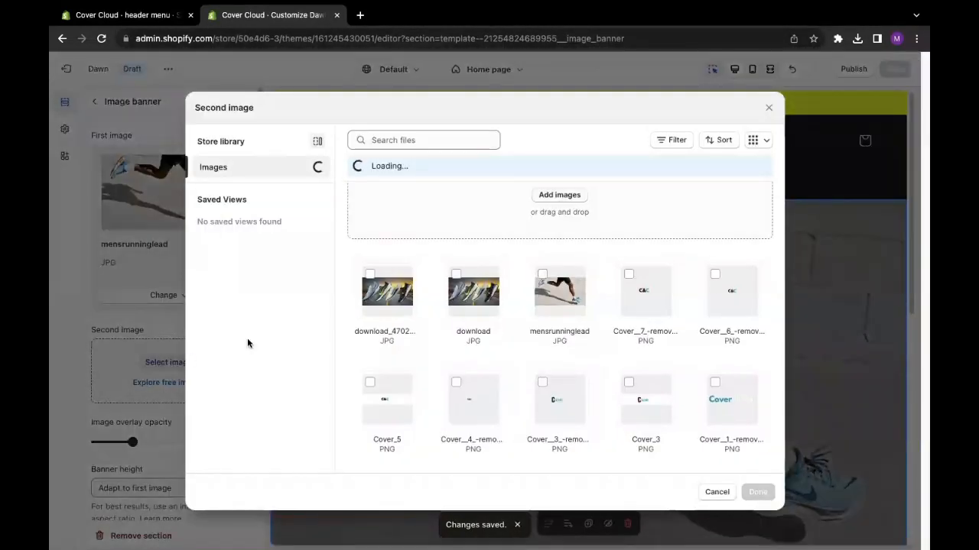
pyautogui.click(389, 280)
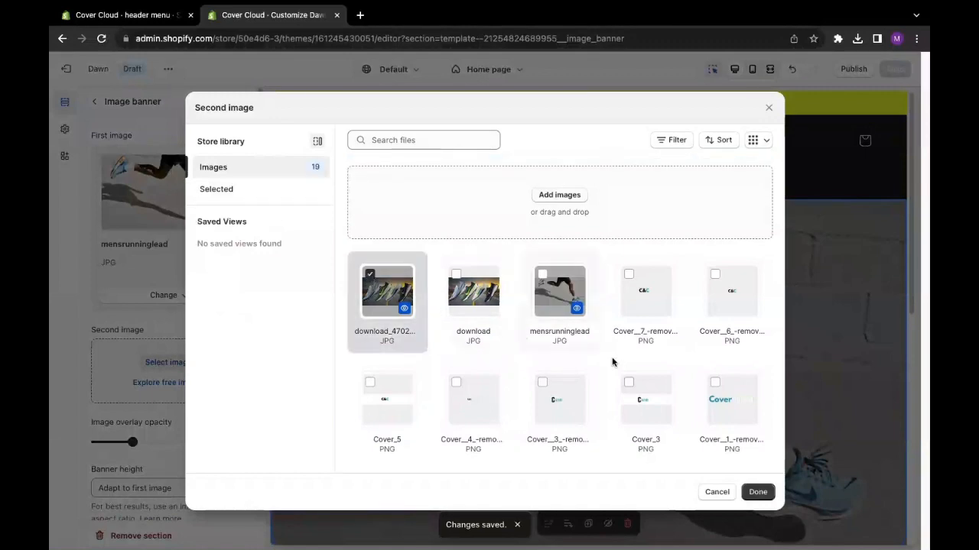
pyautogui.click(757, 492)
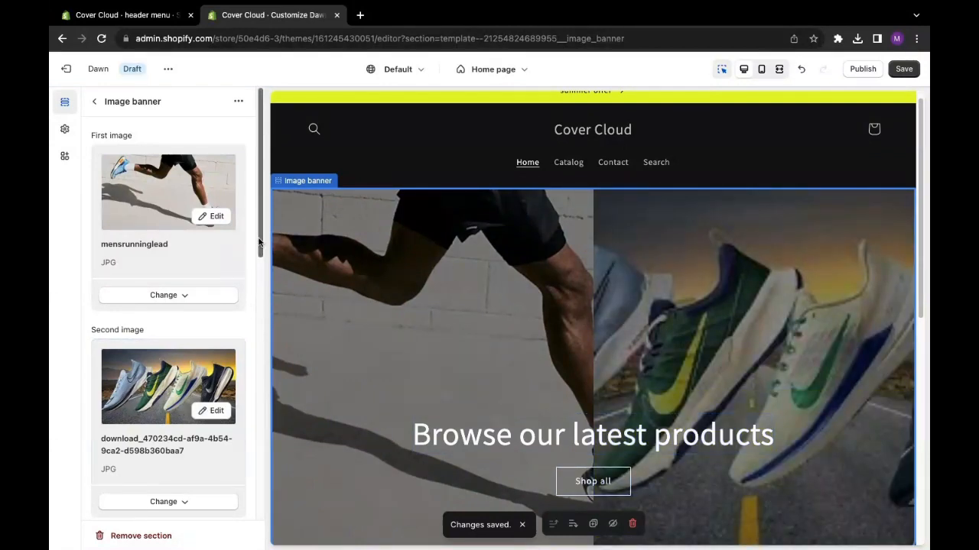
pyautogui.scroll(-3, 257, 328)
pyautogui.moveTo(257, 328); pyautogui.dragTo(258, 384)
pyautogui.click(182, 250)
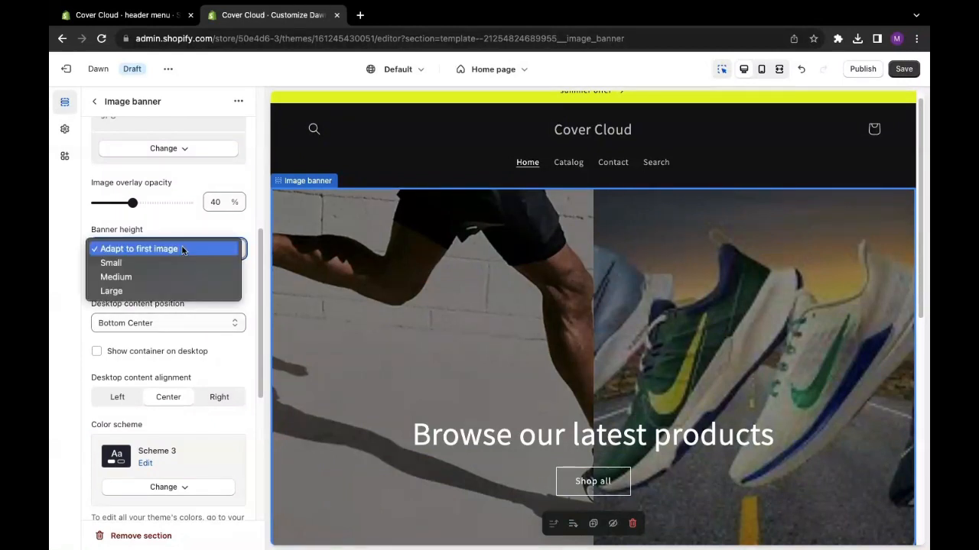
pyautogui.click(181, 249)
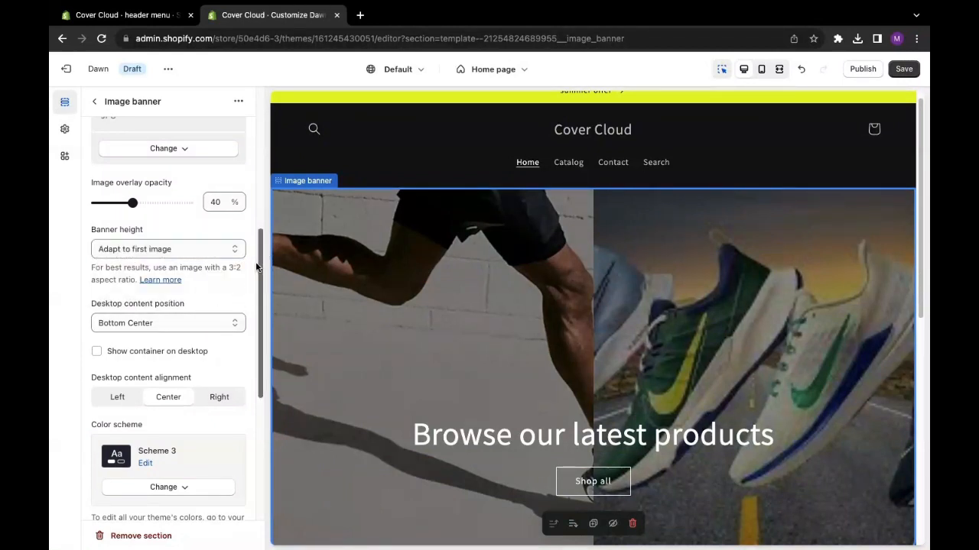
pyautogui.scroll(-3, 248, 344)
pyautogui.scroll(-3, 248, 346)
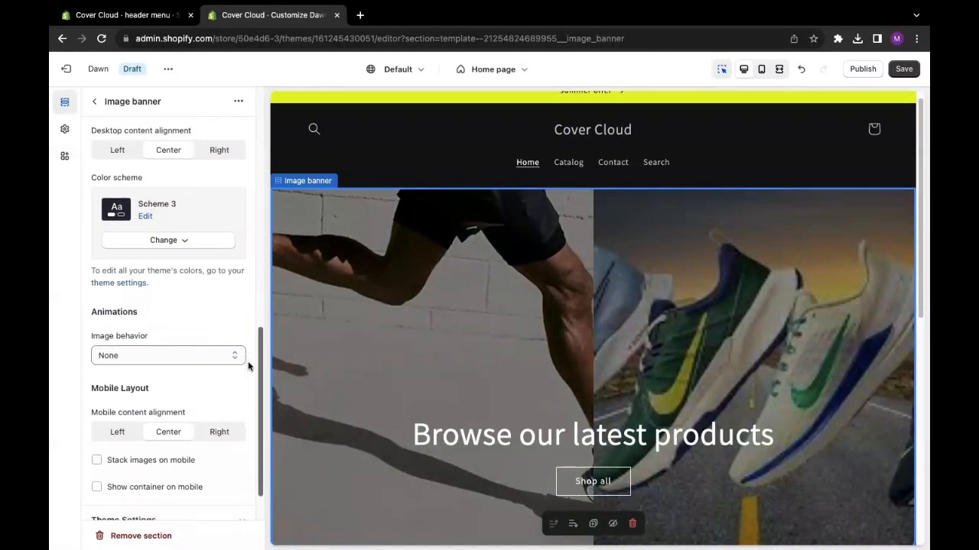
# - Remove the second image from the image banner
pyautogui.scroll(12, 239, 403)
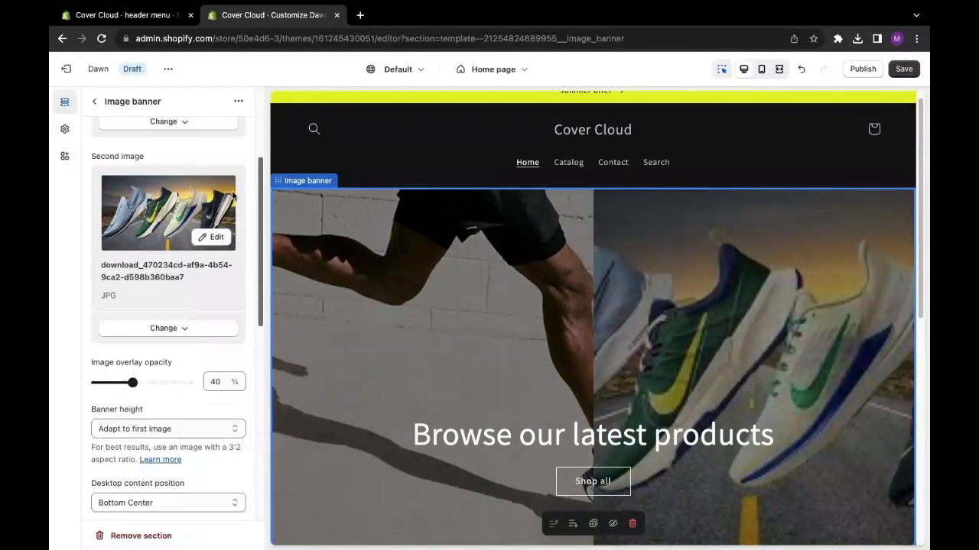
pyautogui.scroll(1, 235, 188)
pyautogui.scroll(1, 237, 178)
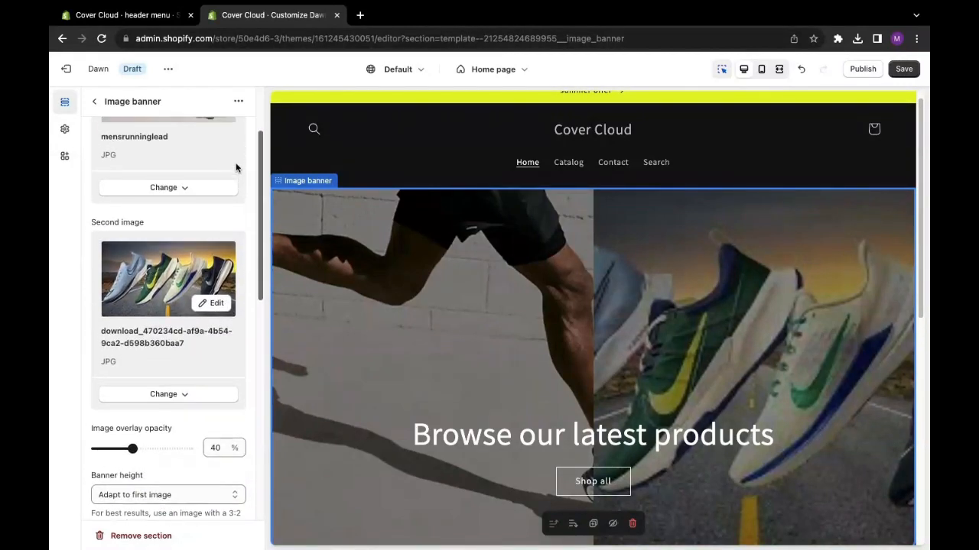
pyautogui.click(166, 403)
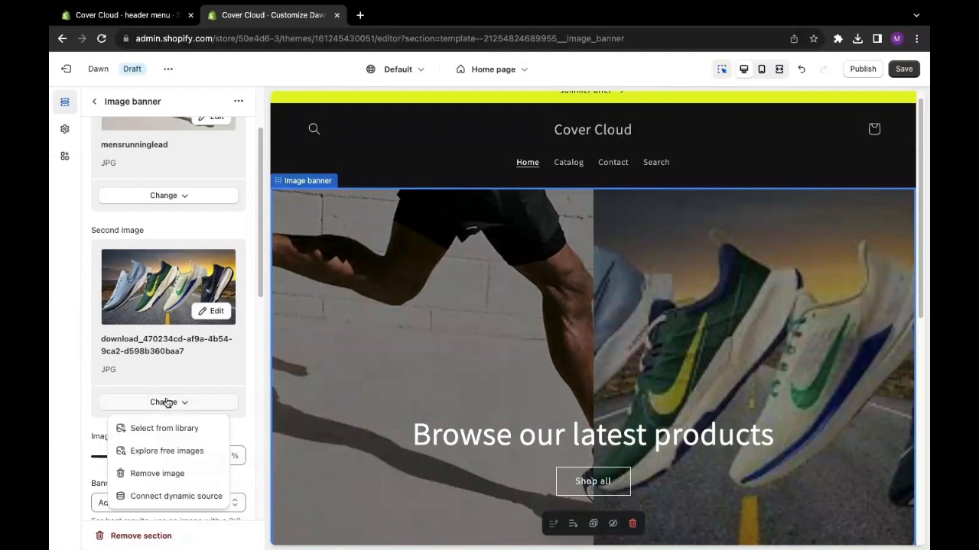
pyautogui.click(151, 474)
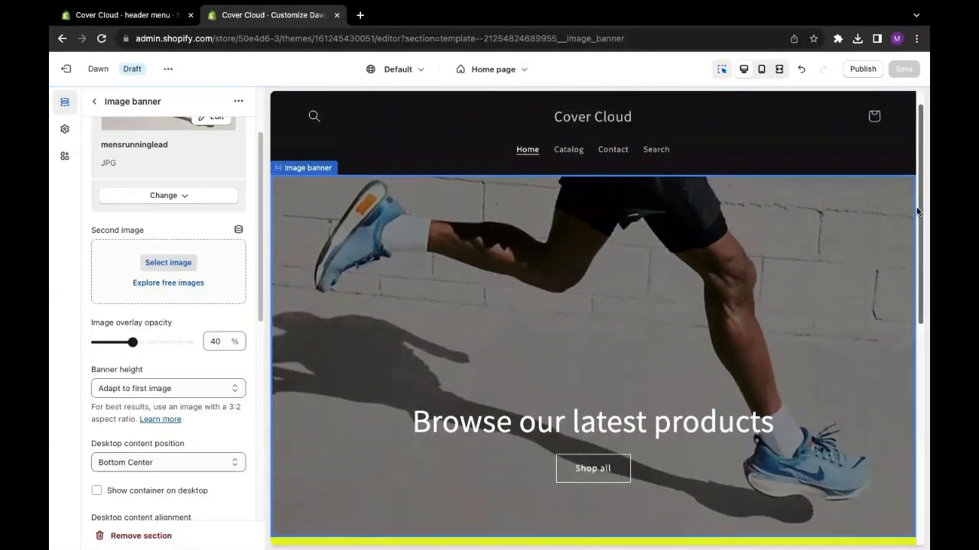
# - Set the image banner's height to Small and save the theme changes
pyautogui.click(160, 389)
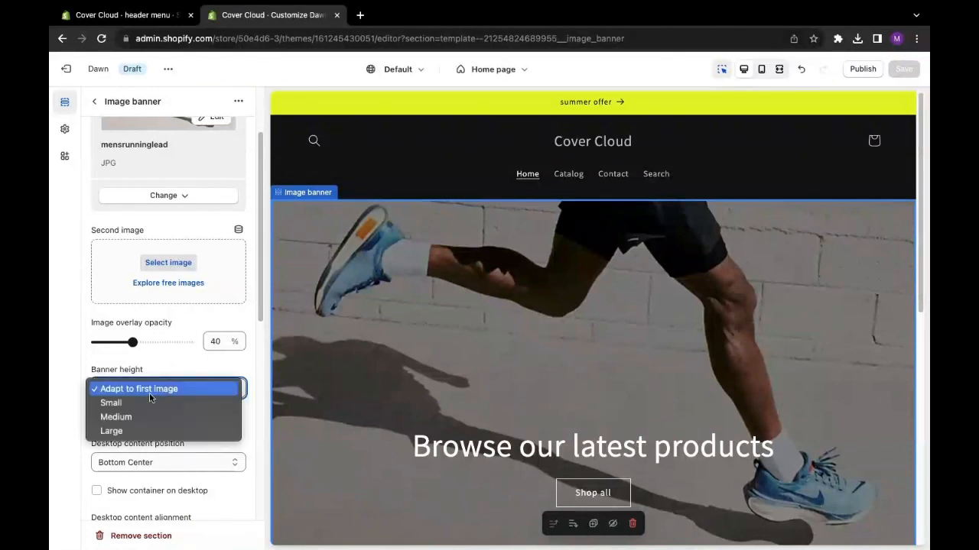
pyautogui.click(139, 403)
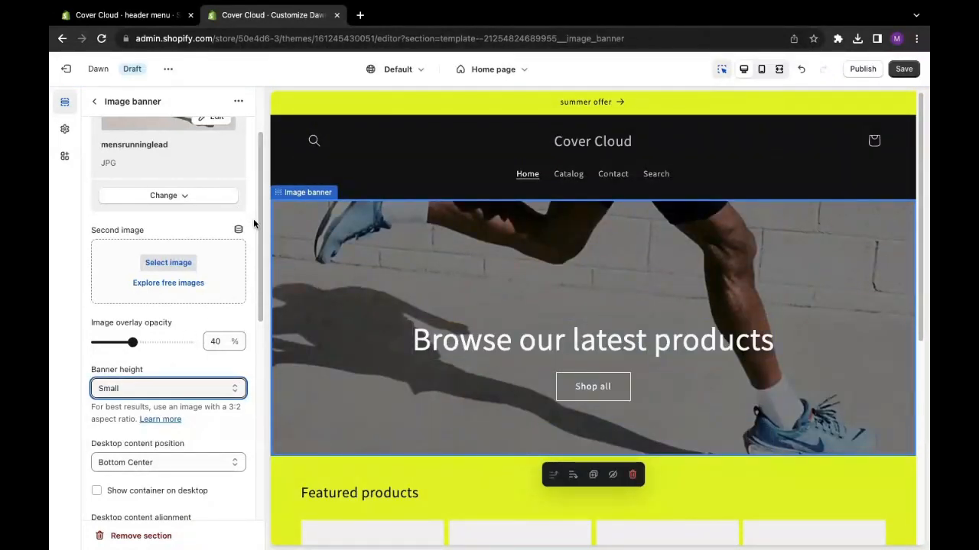
pyautogui.scroll(3, 253, 218)
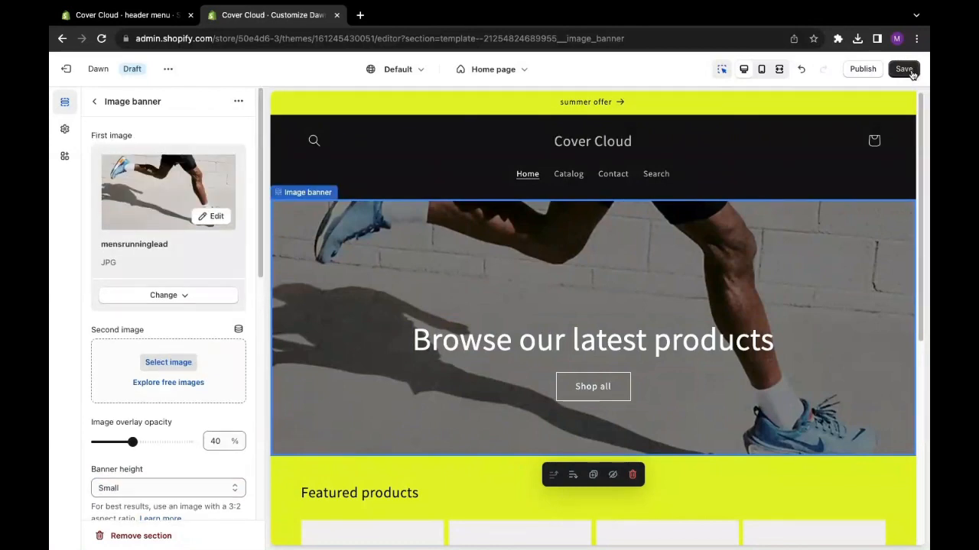
pyautogui.click(906, 71)
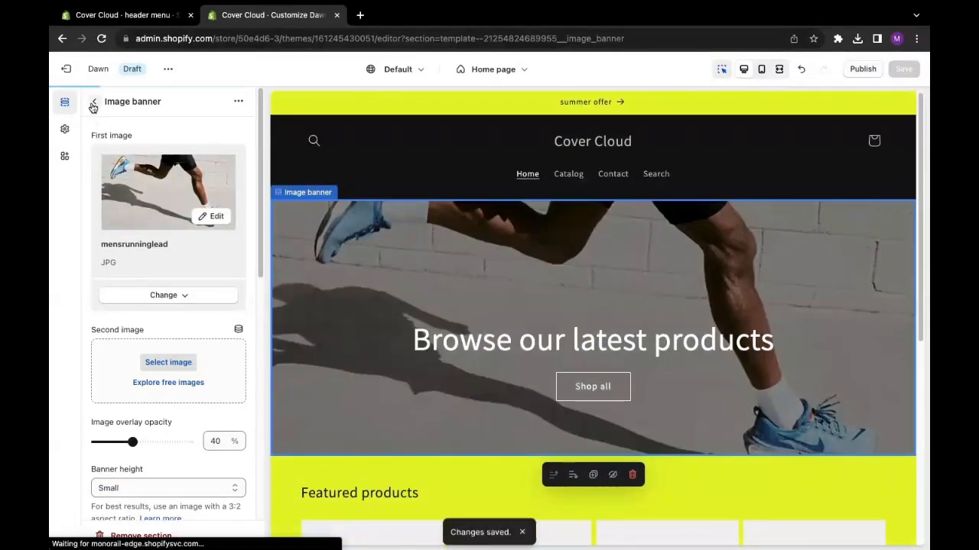
# - Set the image banner's "Browse our latest products" heading size to Small
pyautogui.click(93, 101)
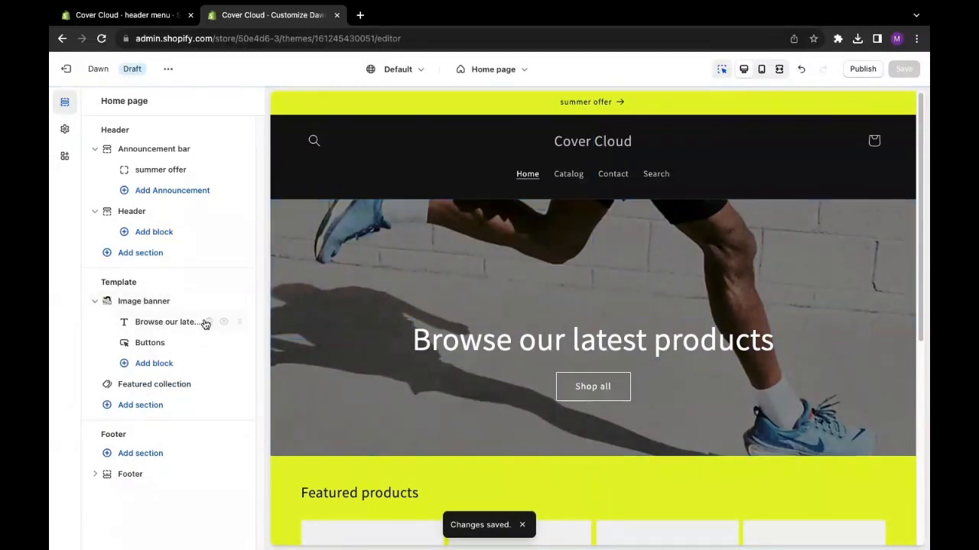
pyautogui.click(179, 322)
pyautogui.moveTo(221, 190); pyautogui.dragTo(54, 194)
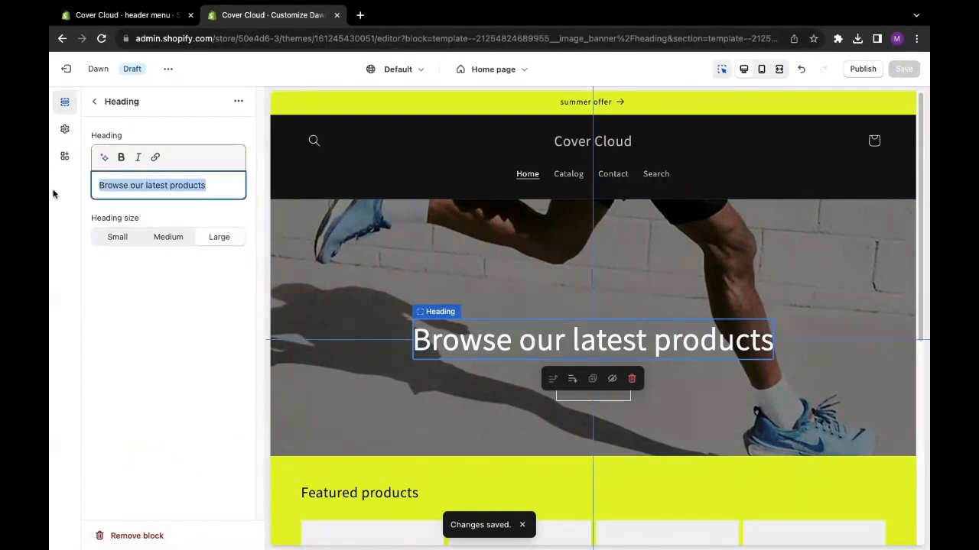
pyautogui.click(122, 274)
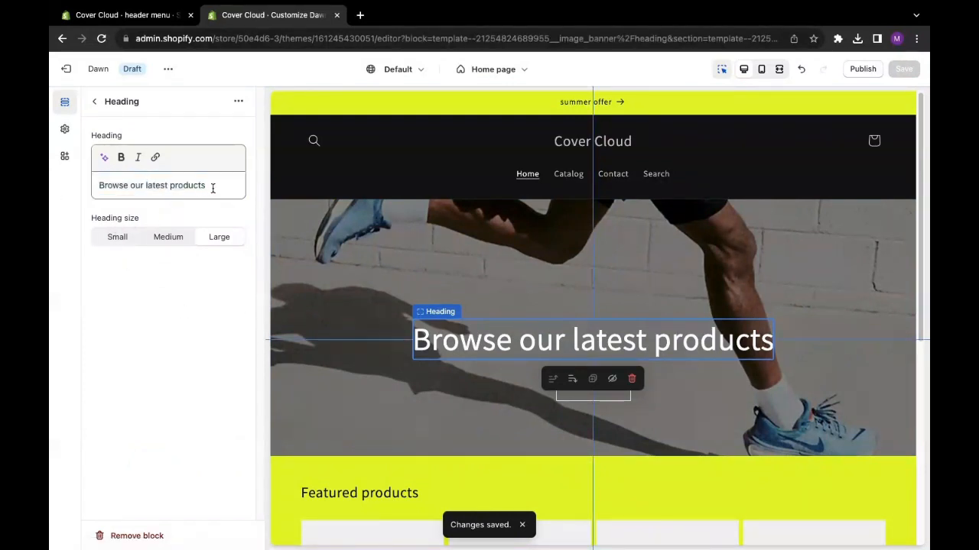
pyautogui.moveTo(213, 189); pyautogui.dragTo(96, 235)
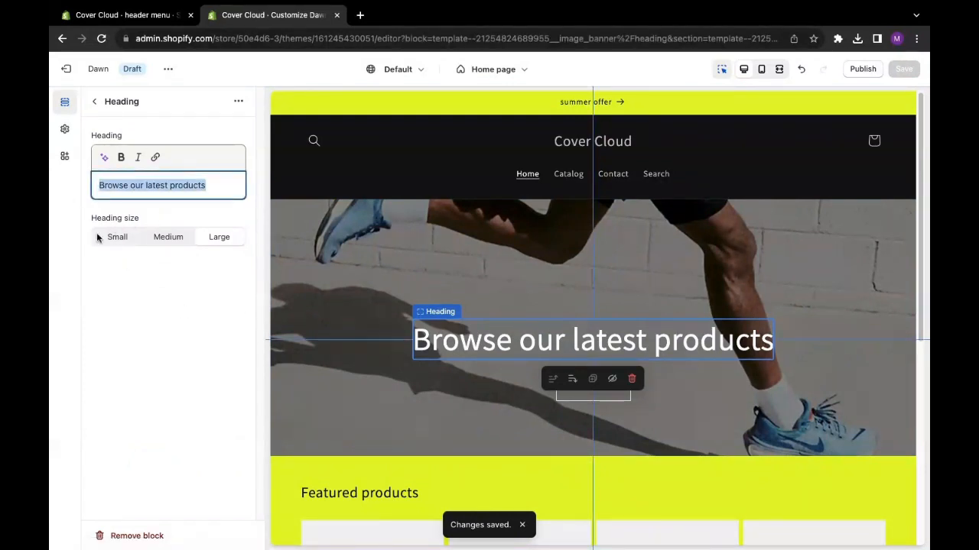
pyautogui.click(166, 239)
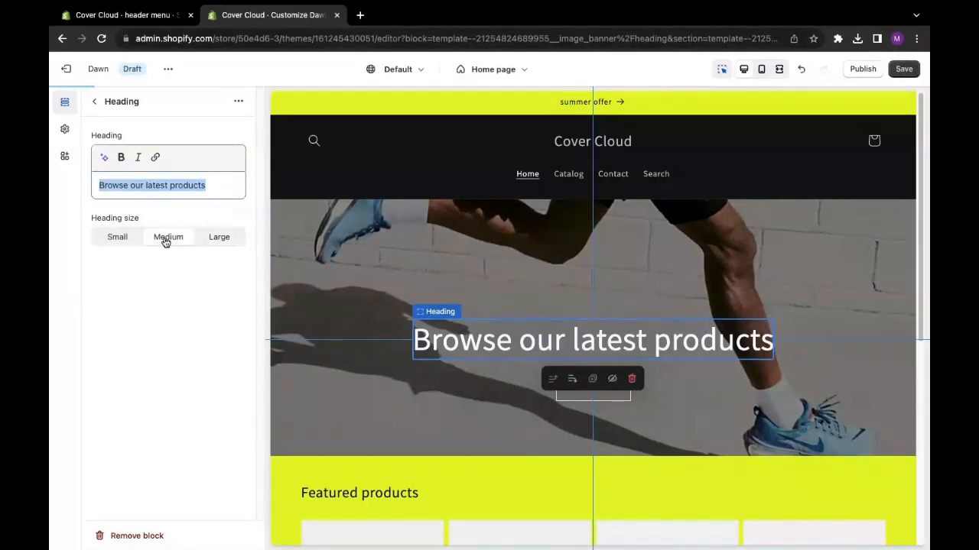
pyautogui.click(120, 243)
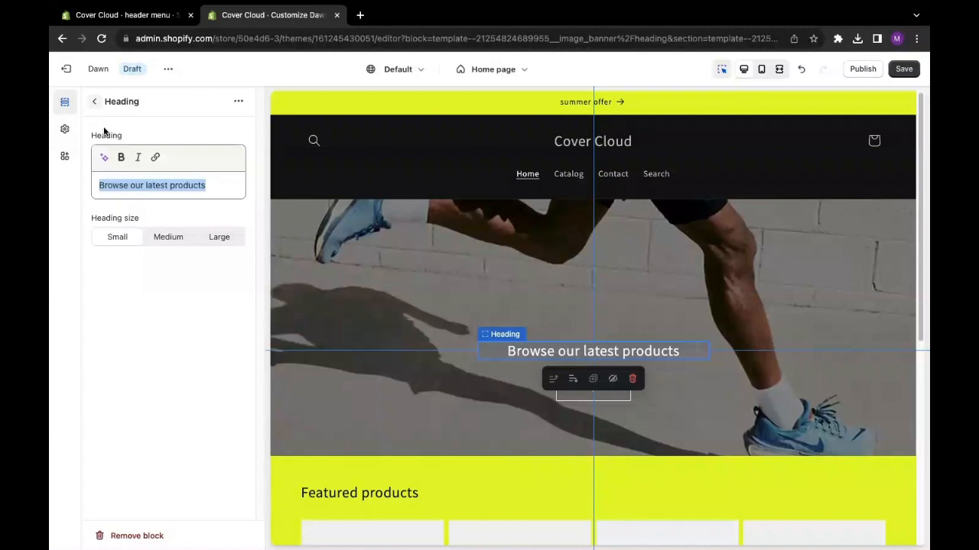
# - Make the banner heading text bold and italic and start inserting a link on it
pyautogui.click(121, 159)
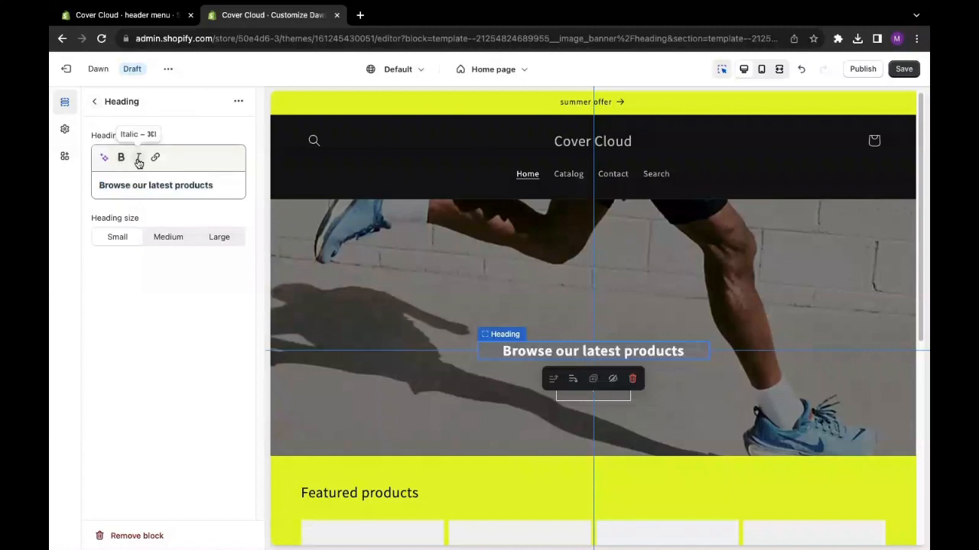
pyautogui.click(139, 159)
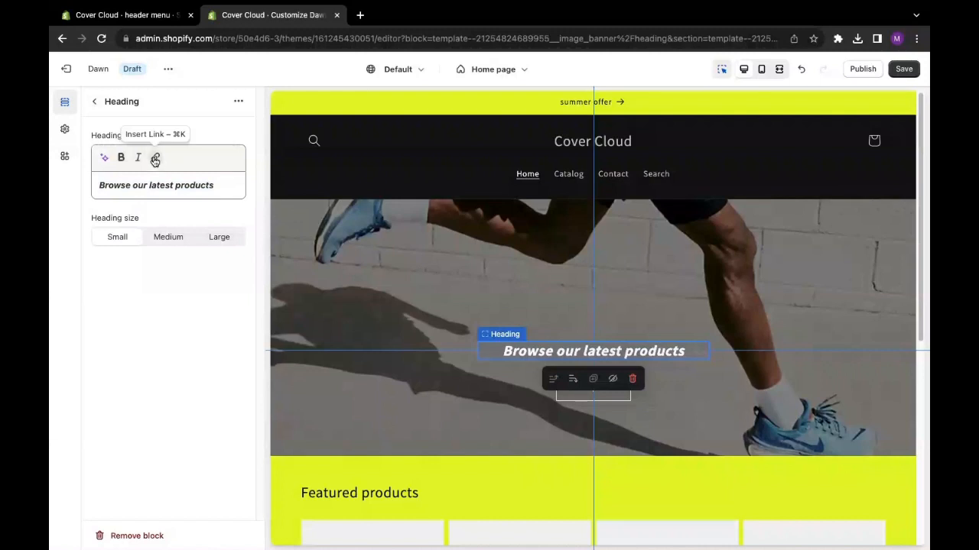
pyautogui.click(155, 159)
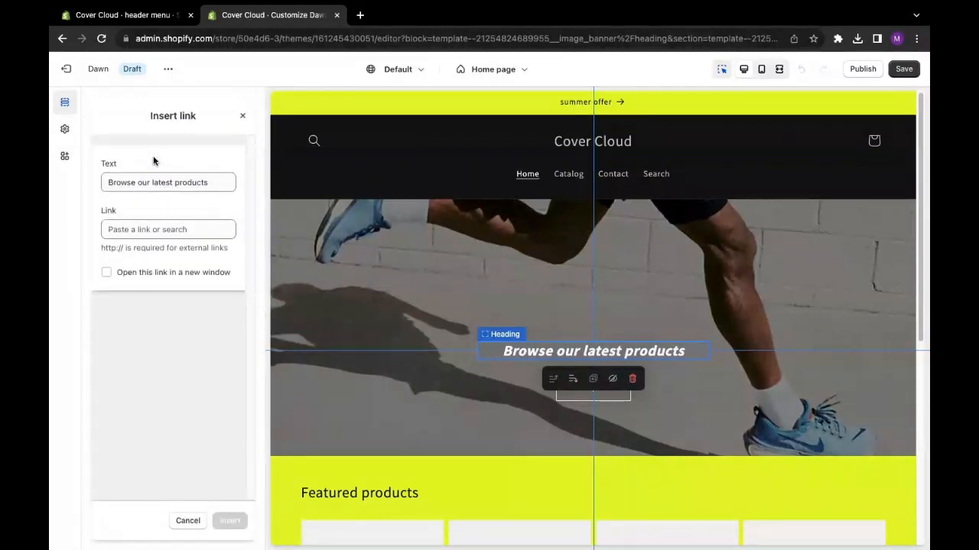
pyautogui.click(135, 232)
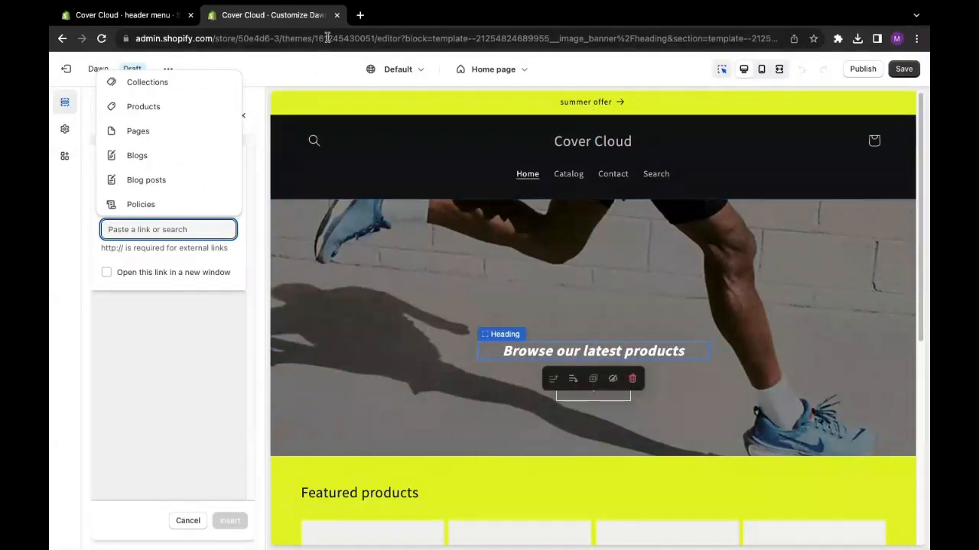
# - Open youtube.com in a new browser tab and copy its address
pyautogui.click(360, 14)
pyautogui.click(329, 40)
pyautogui.write('y')
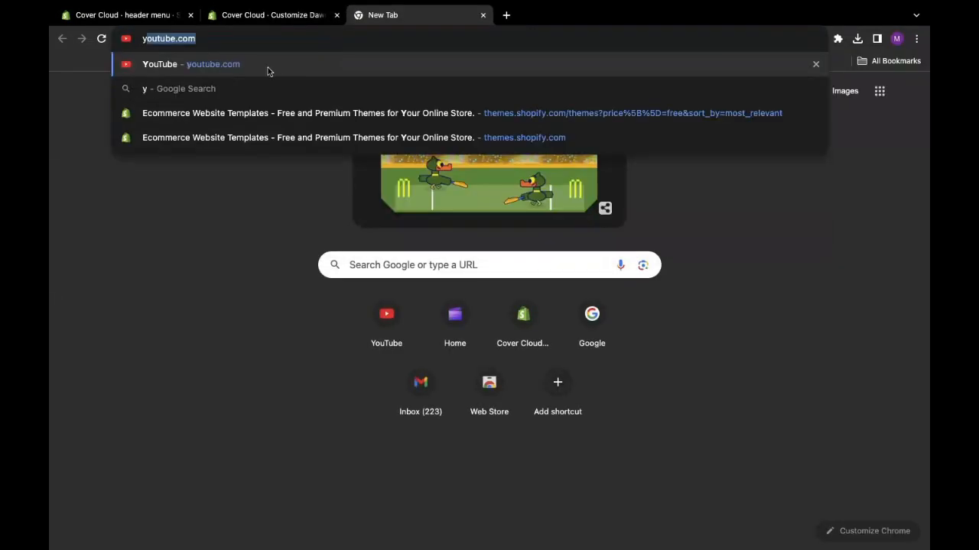
pyautogui.press('Return')
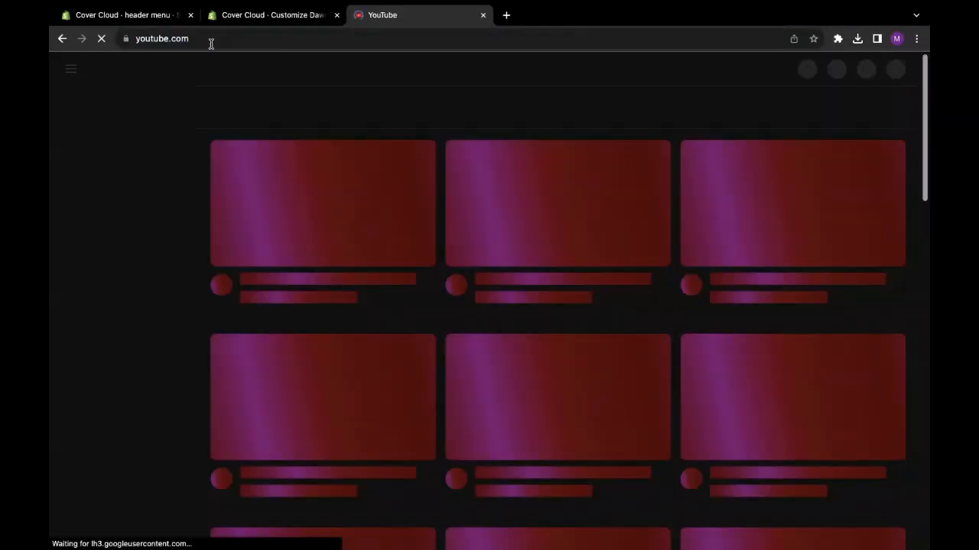
pyautogui.click(156, 40)
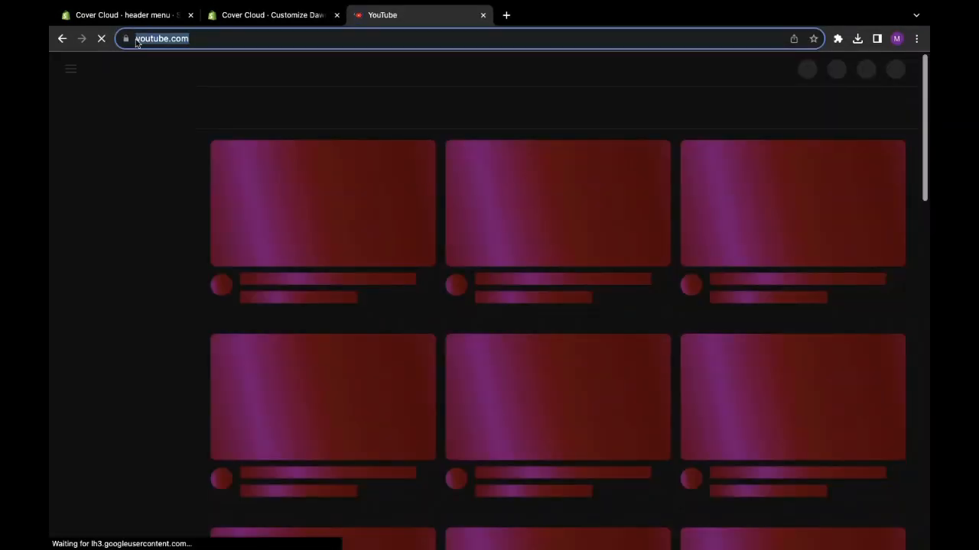
pyautogui.rightClick(160, 40)
pyautogui.click(191, 142)
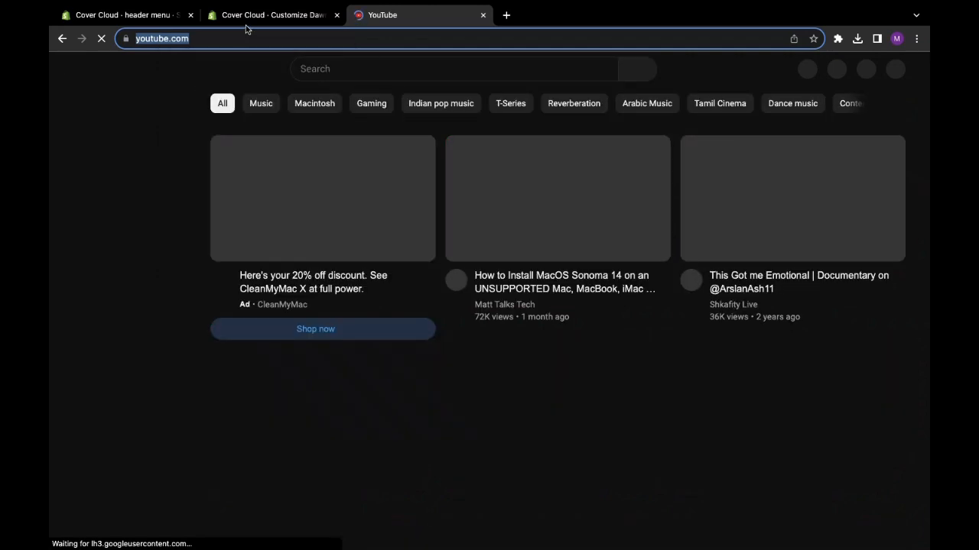
pyautogui.click(251, 16)
pyautogui.rightClick(139, 236)
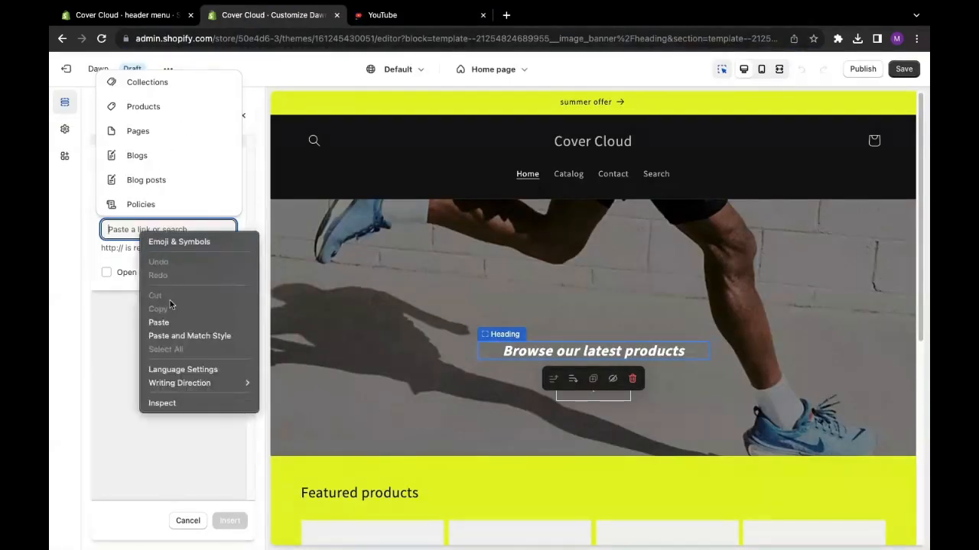
pyautogui.click(172, 323)
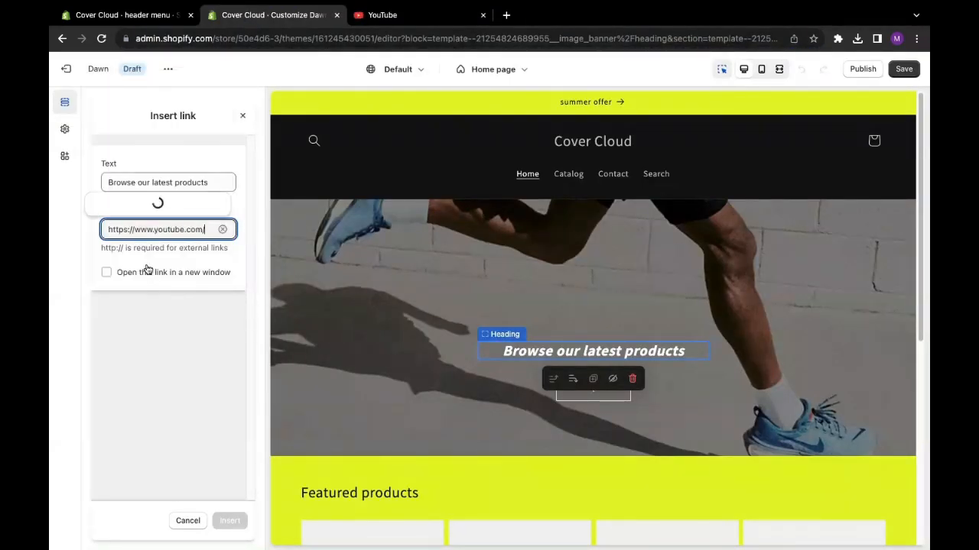
pyautogui.click(181, 191)
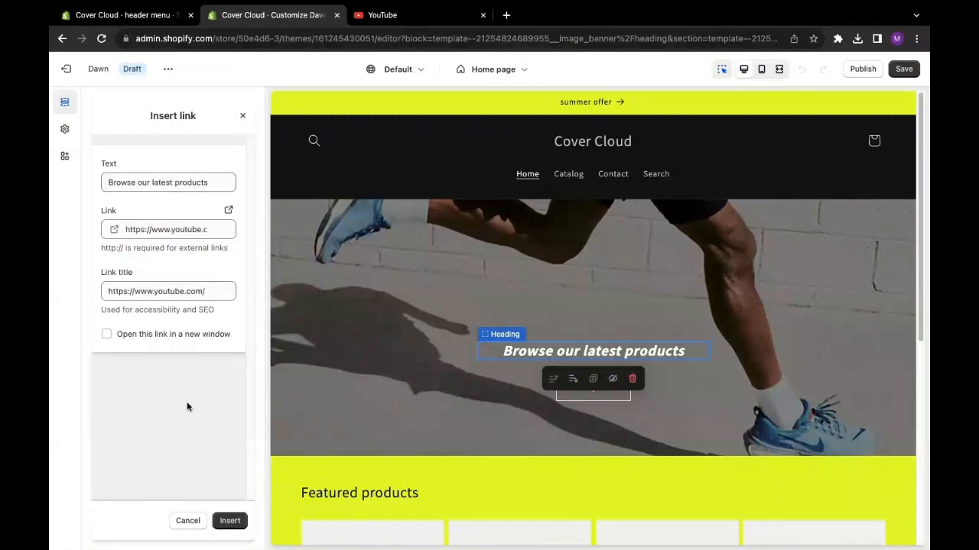
pyautogui.click(230, 520)
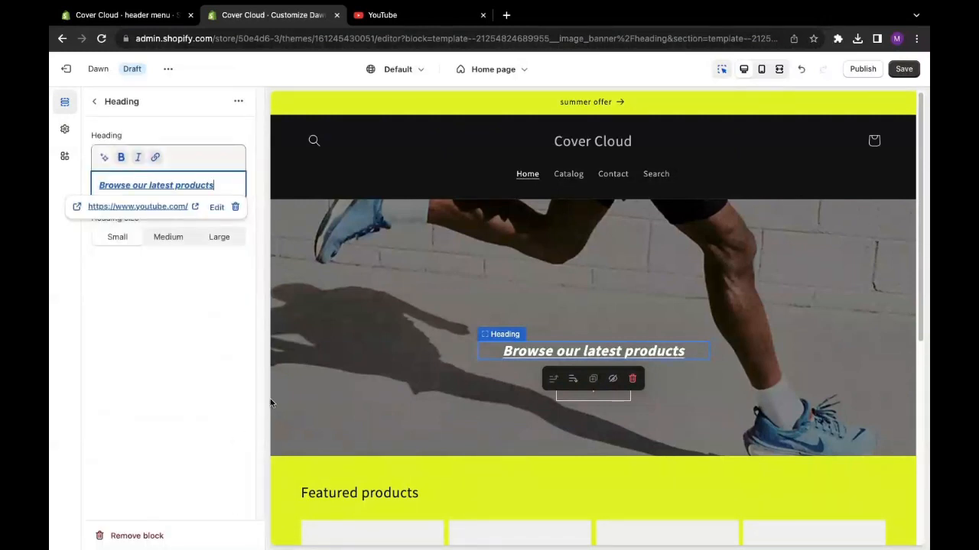
pyautogui.click(177, 357)
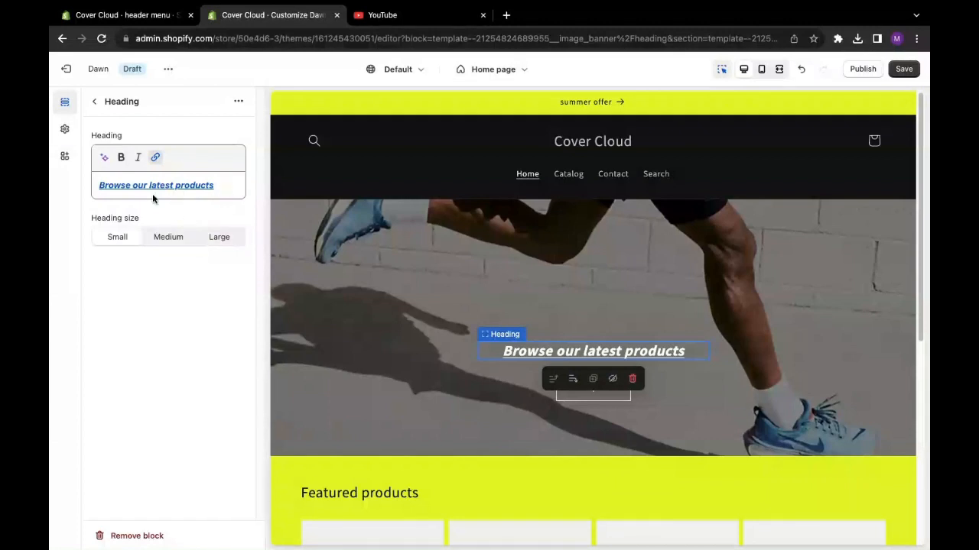
# - Replace the image banner's heading text with "HAVE A LOOK AT OUR PRODUCTS"
pyautogui.moveTo(214, 189); pyautogui.dragTo(97, 180)
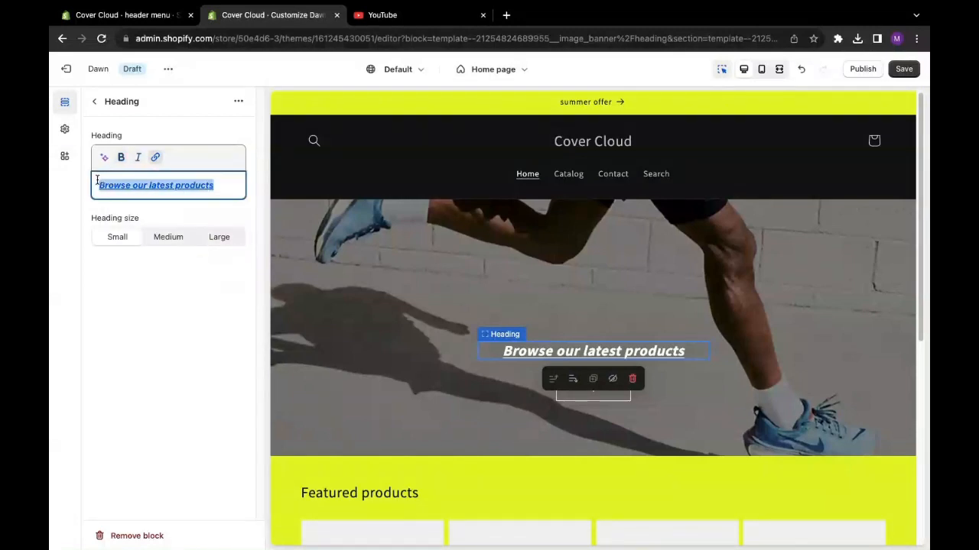
pyautogui.press('BackSpace')
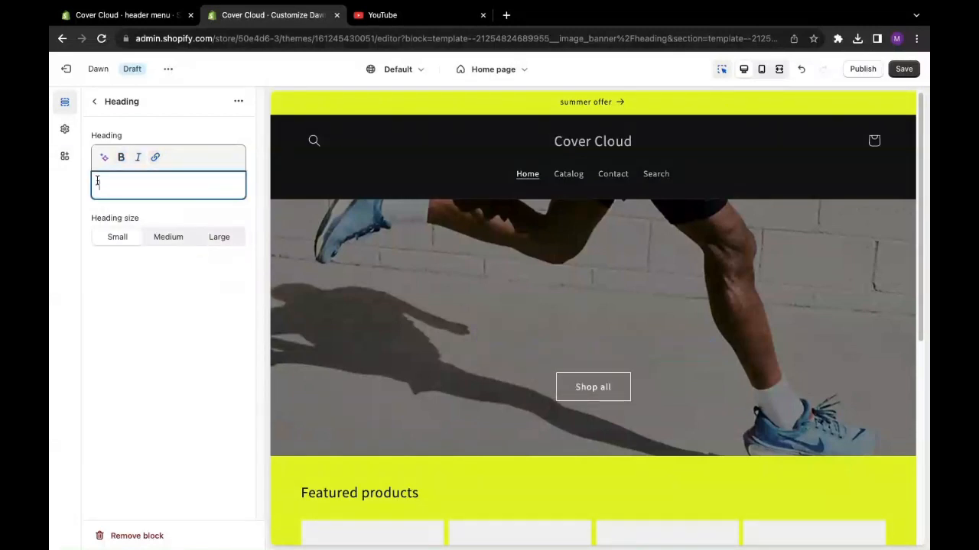
pyautogui.write('brows')
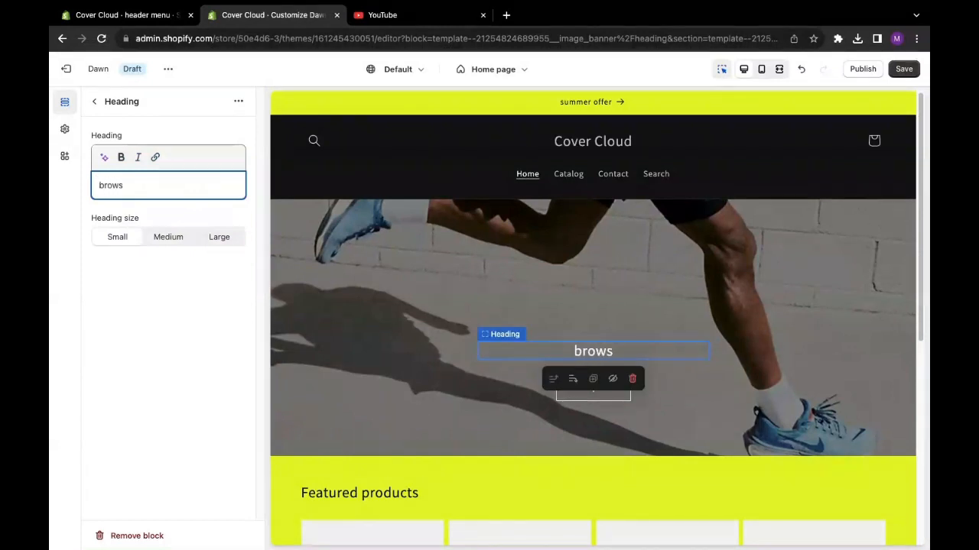
pyautogui.press('BackSpace')
pyautogui.write('se')
pyautogui.press('BackSpace')
pyautogui.press('BackSpace')
pyautogui.press('BackSpace')
pyautogui.press('BackSpace')
pyautogui.press('BackSpace')
pyautogui.press('BackSpace')
pyautogui.press('BackSpace')
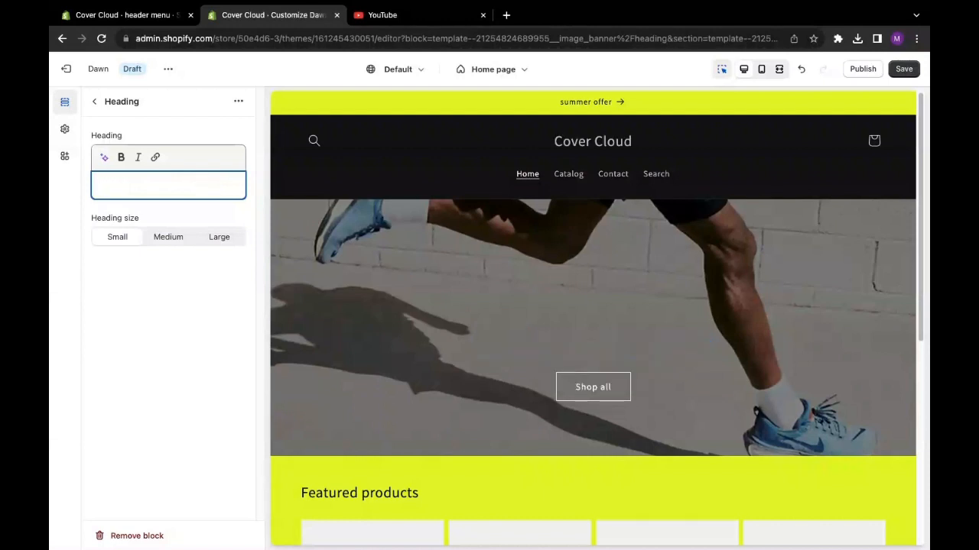
pyautogui.write('HAVE A ')
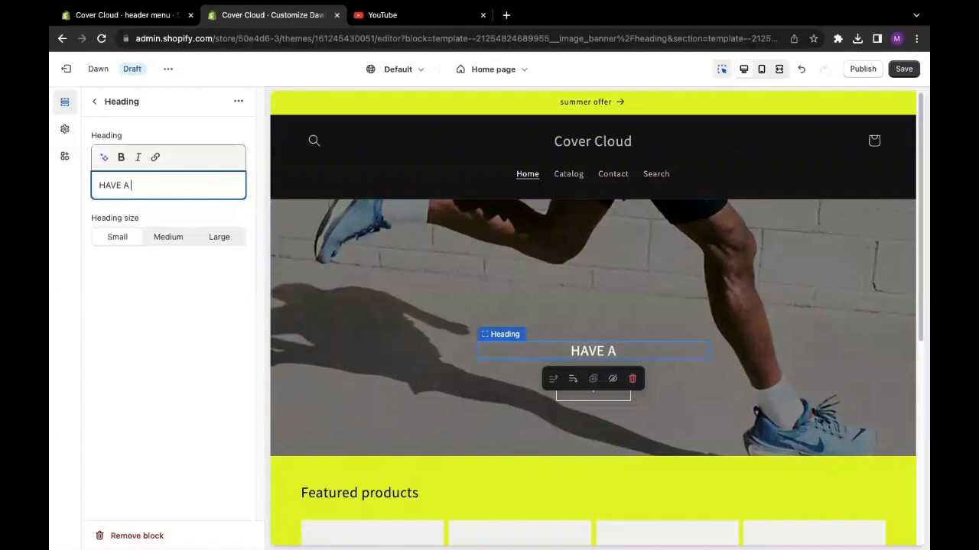
pyautogui.write('LOOK AT O')
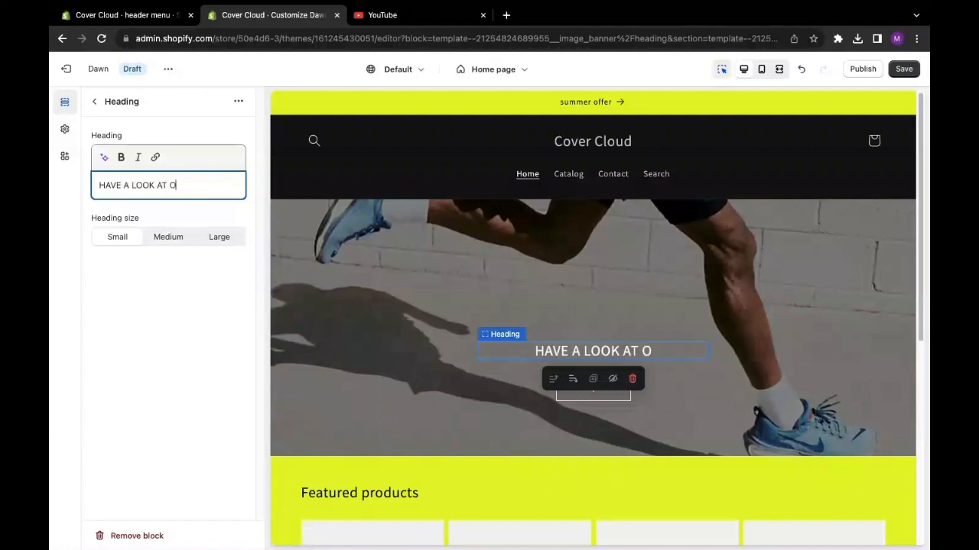
pyautogui.write('UR PRODUCTS')
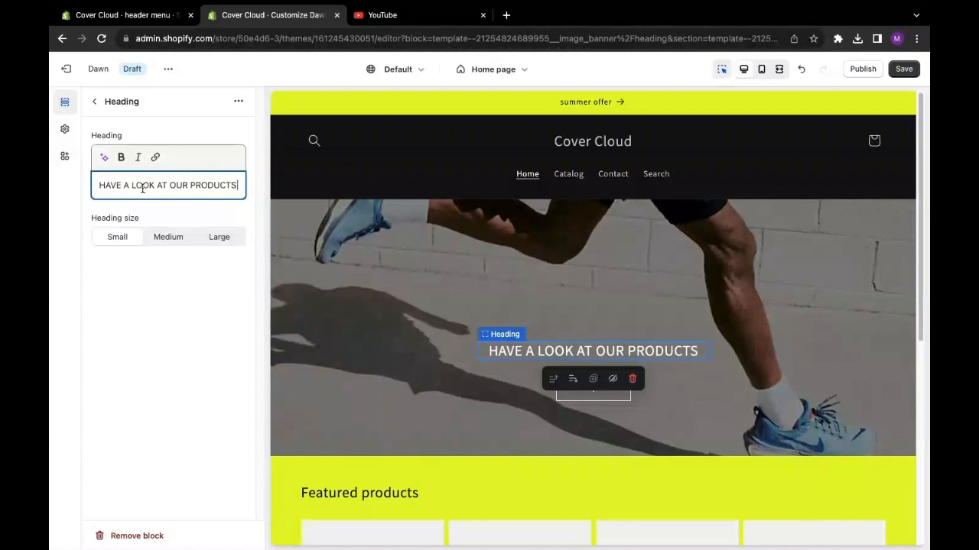
pyautogui.click(121, 163)
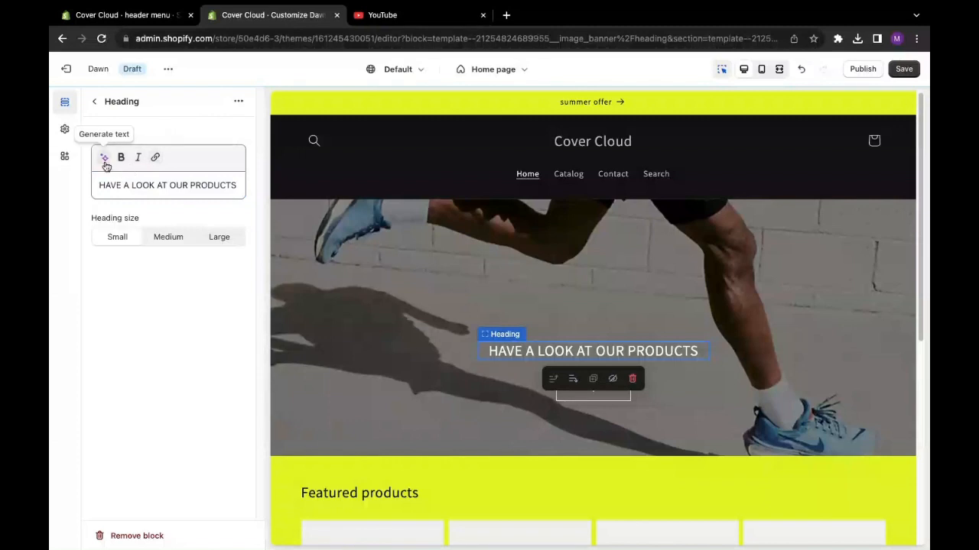
# - Review the label and link options of the image banner's first button and save the theme changes
pyautogui.click(96, 104)
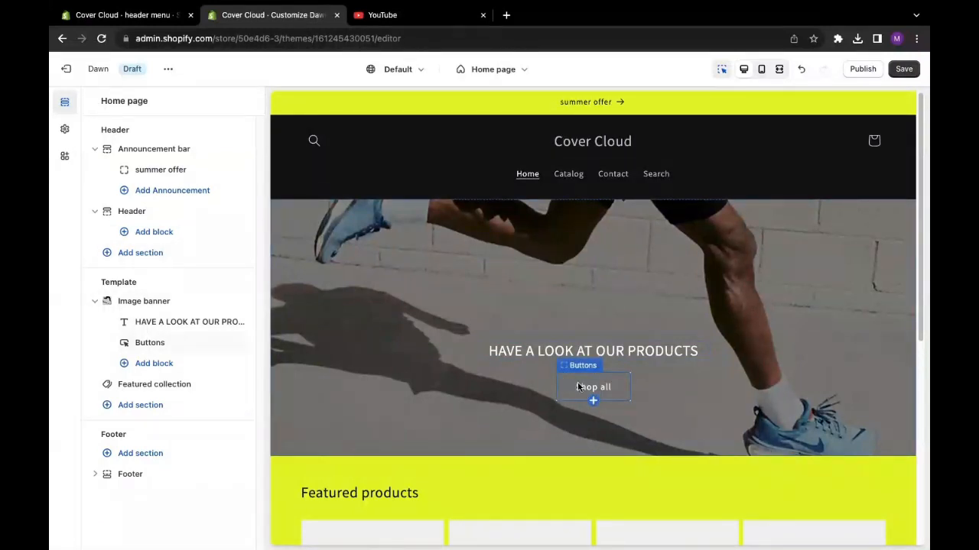
pyautogui.click(129, 344)
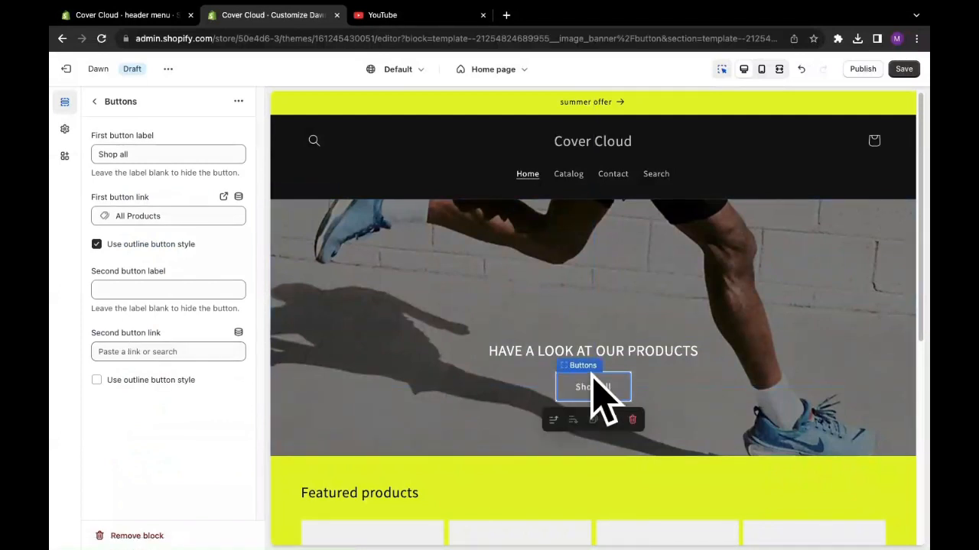
pyautogui.click(146, 216)
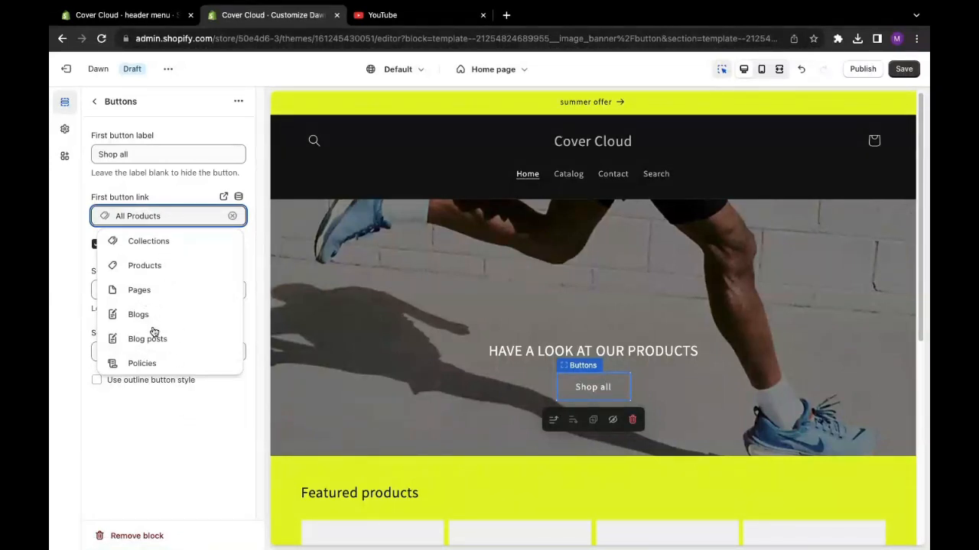
pyautogui.click(120, 460)
pyautogui.moveTo(138, 154); pyautogui.dragTo(76, 161)
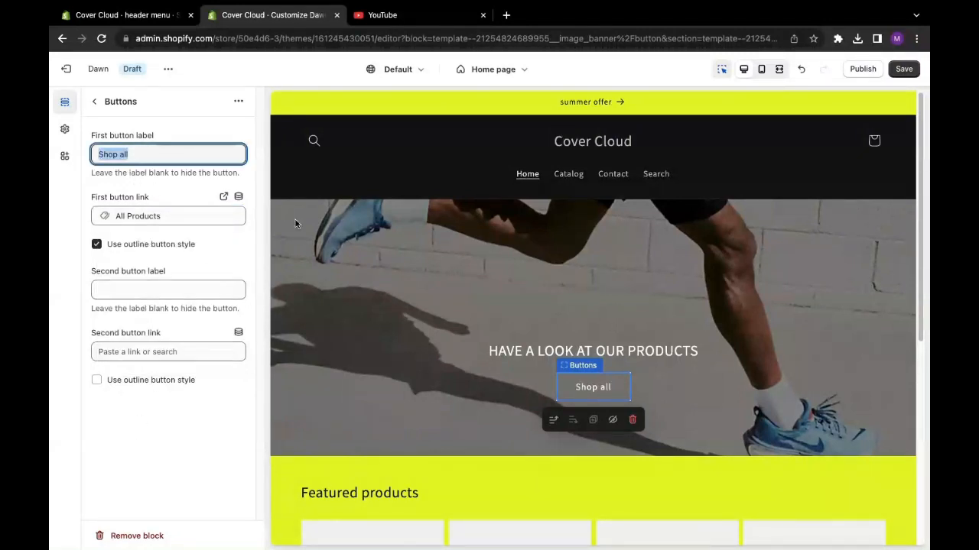
pyautogui.click(96, 104)
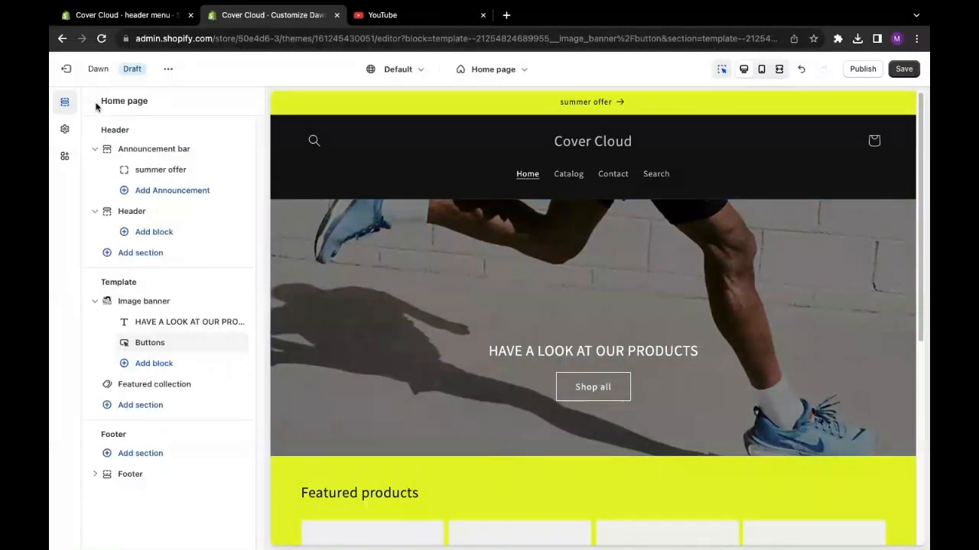
pyautogui.click(904, 70)
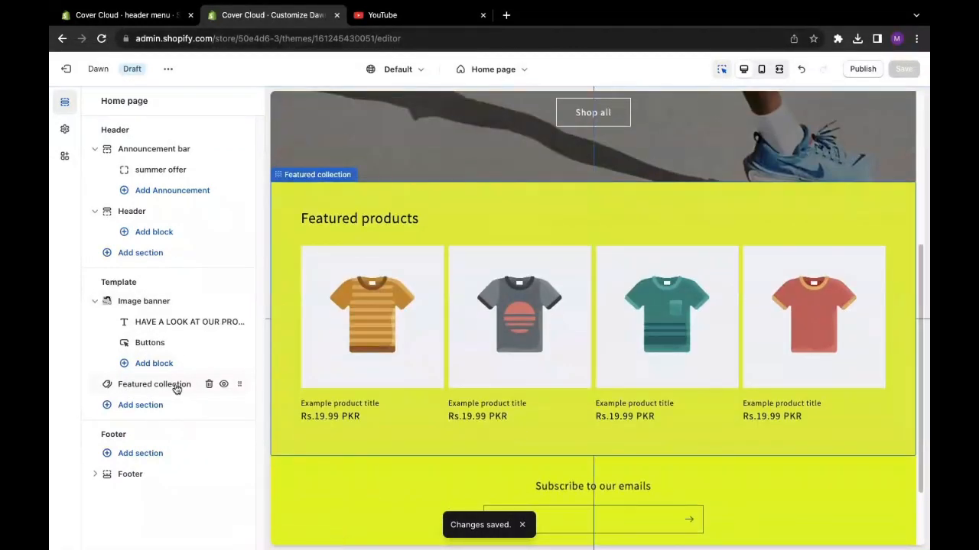
# - Make the featured collection section's "Featured products" heading bold and italic
pyautogui.click(153, 391)
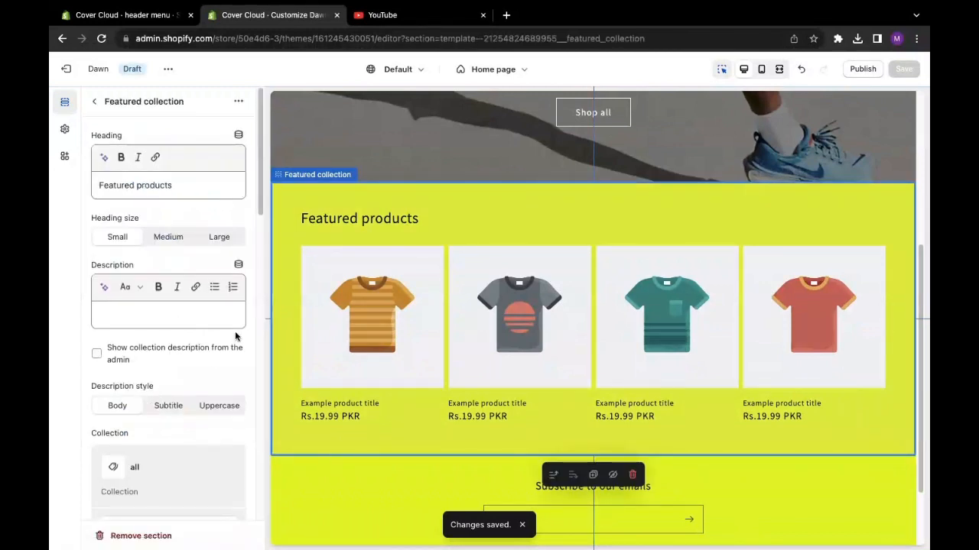
pyautogui.click(179, 187)
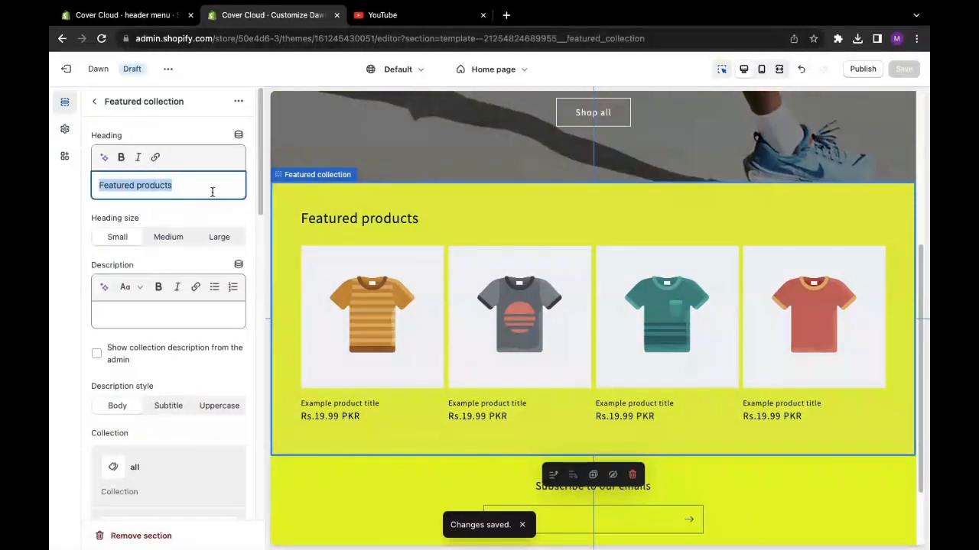
pyautogui.click(211, 192)
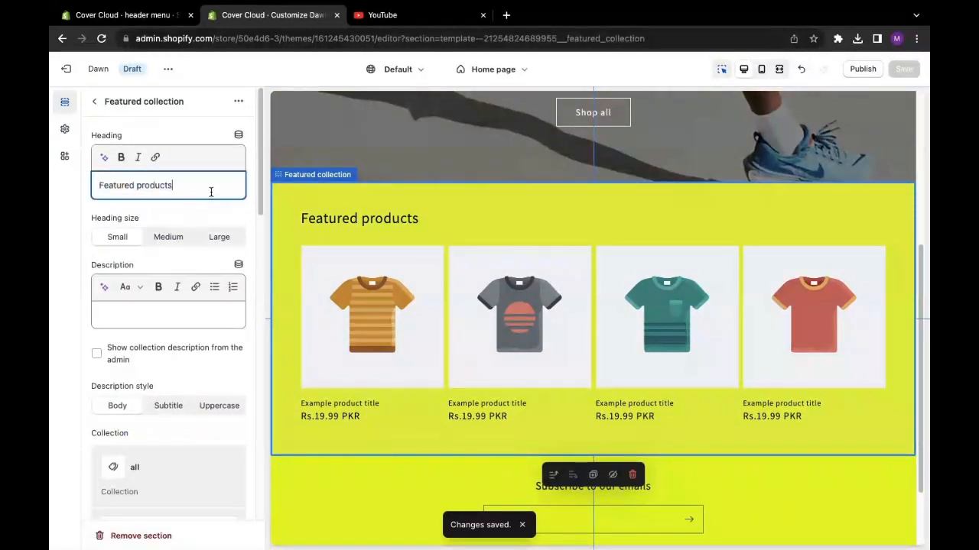
pyautogui.moveTo(211, 192); pyautogui.dragTo(93, 191)
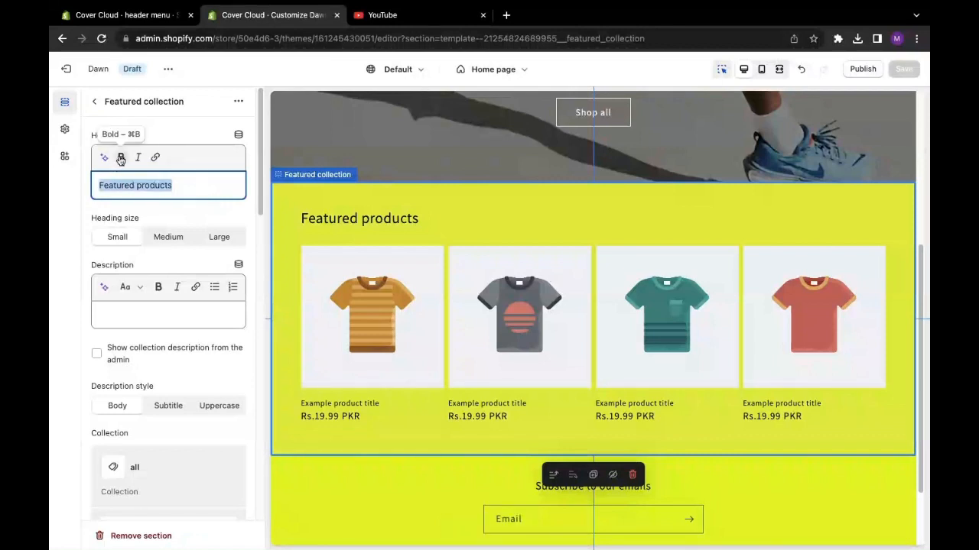
pyautogui.click(121, 157)
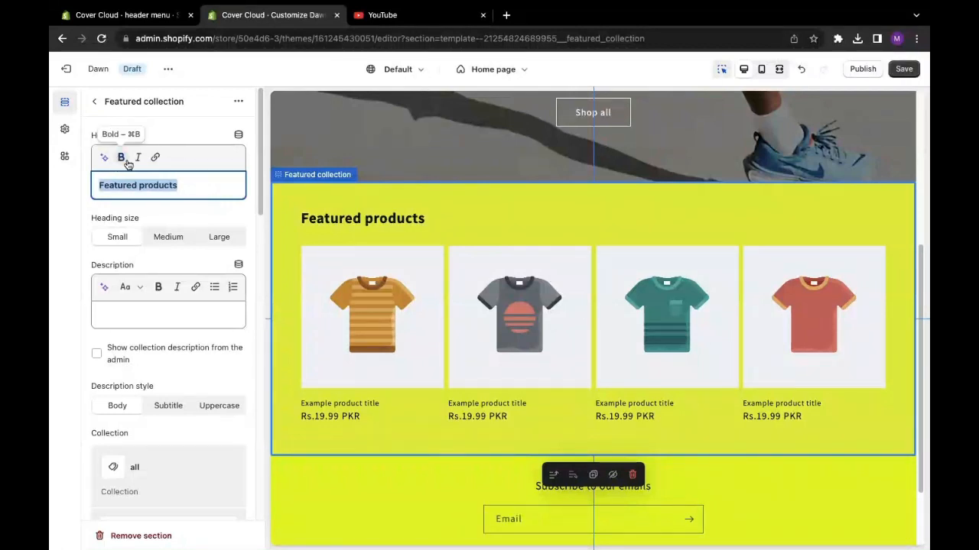
pyautogui.click(139, 160)
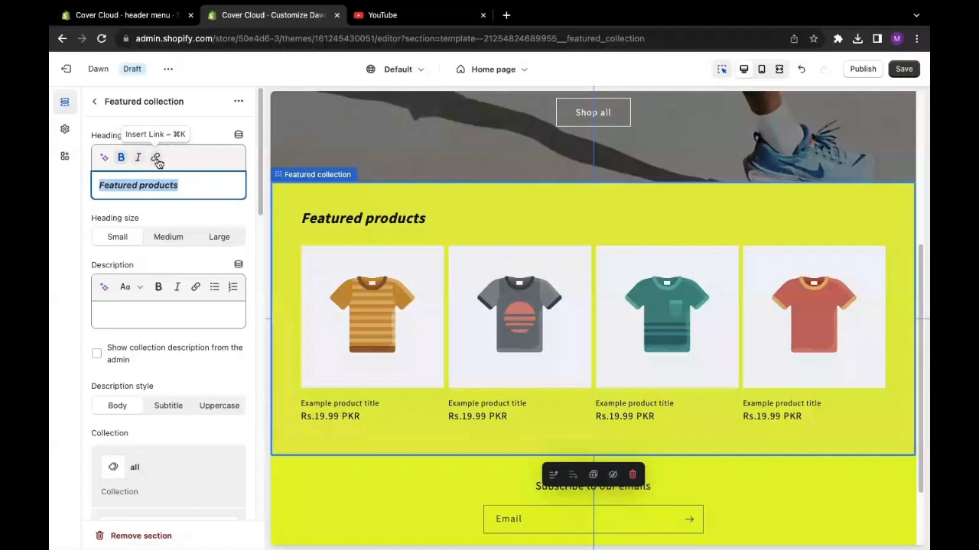
pyautogui.click(200, 188)
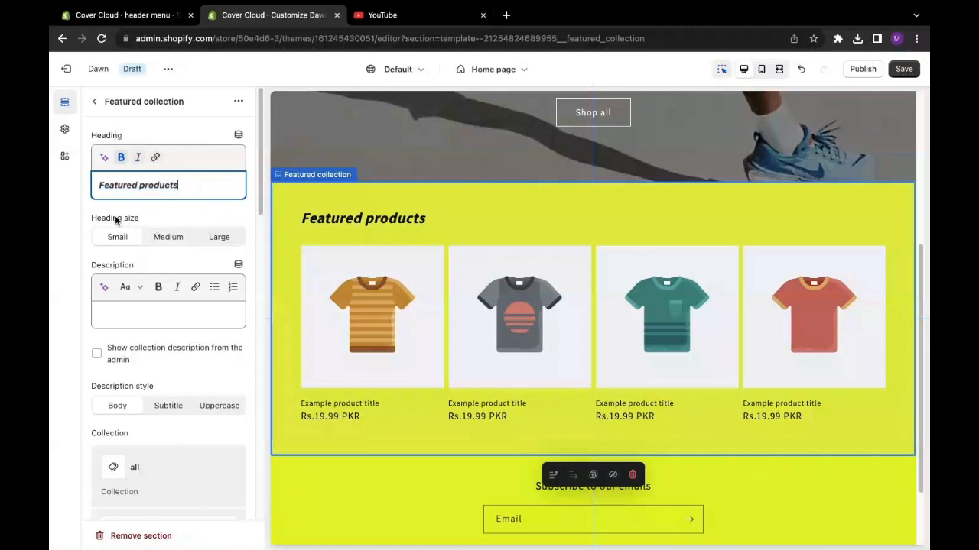
# - Try the Medium and Large heading sizes on the featured collection and set the size back to Small
pyautogui.moveTo(91, 218); pyautogui.dragTo(158, 232)
pyautogui.click(163, 236)
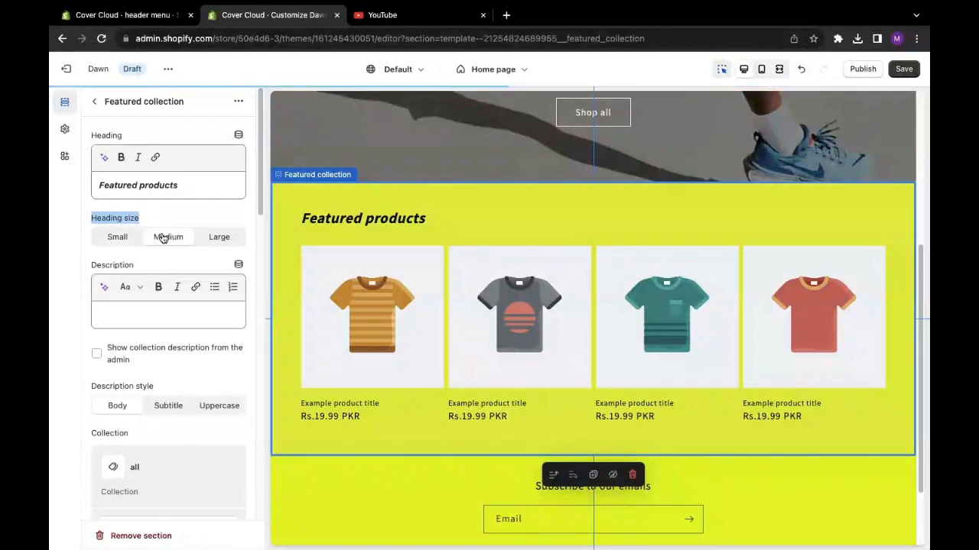
pyautogui.click(219, 237)
pyautogui.click(135, 237)
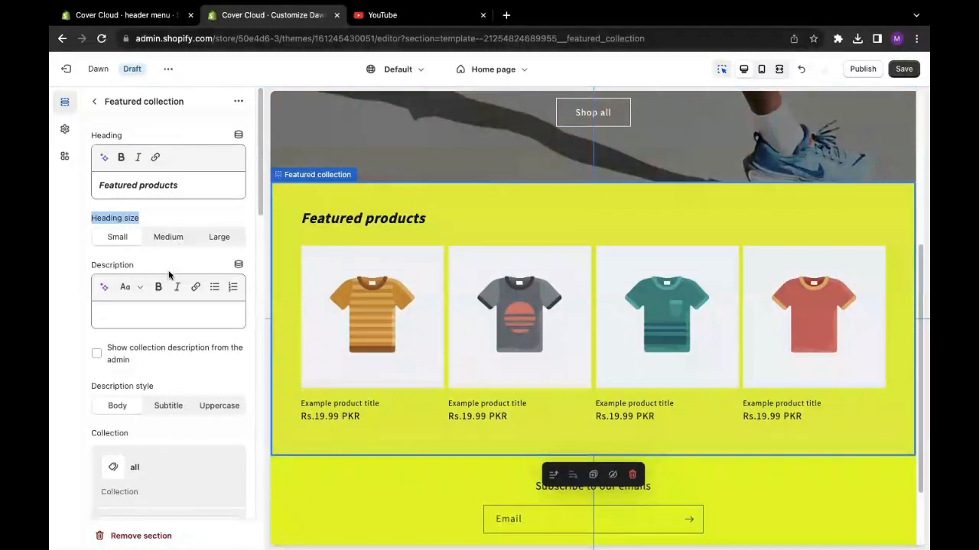
# - Enter "BEST SELLING PRODUCTS" as the featured collection's description
pyautogui.click(131, 309)
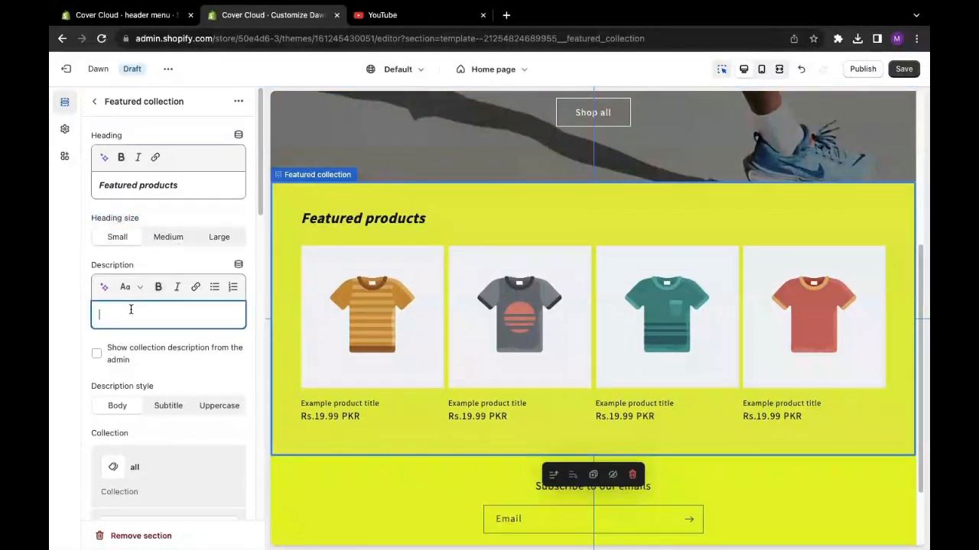
pyautogui.write('BEST SELLING PRODUCTS')
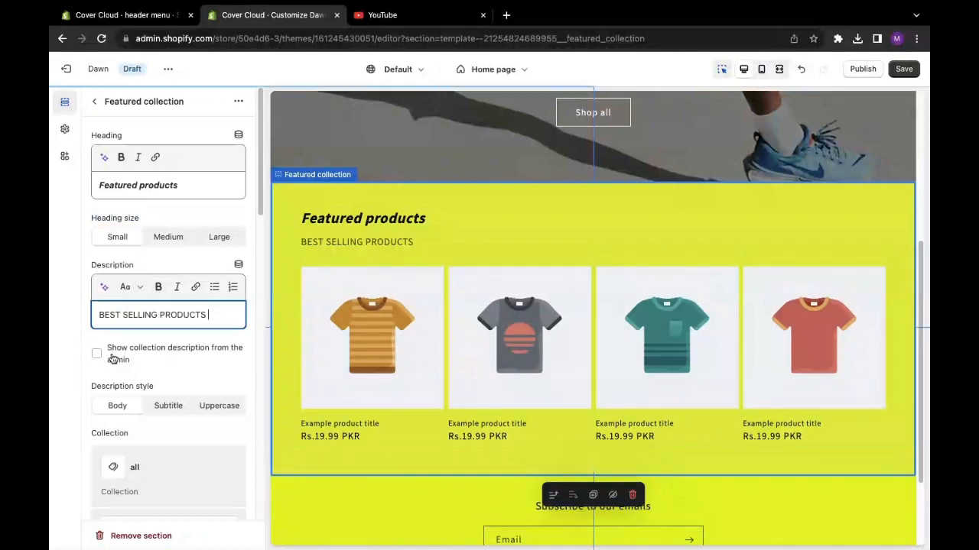
pyautogui.click(156, 289)
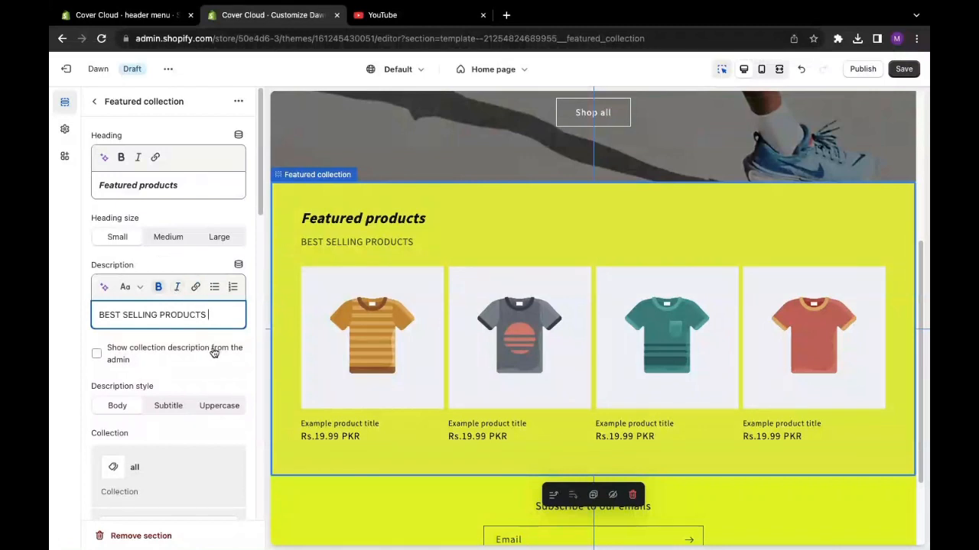
pyautogui.click(159, 288)
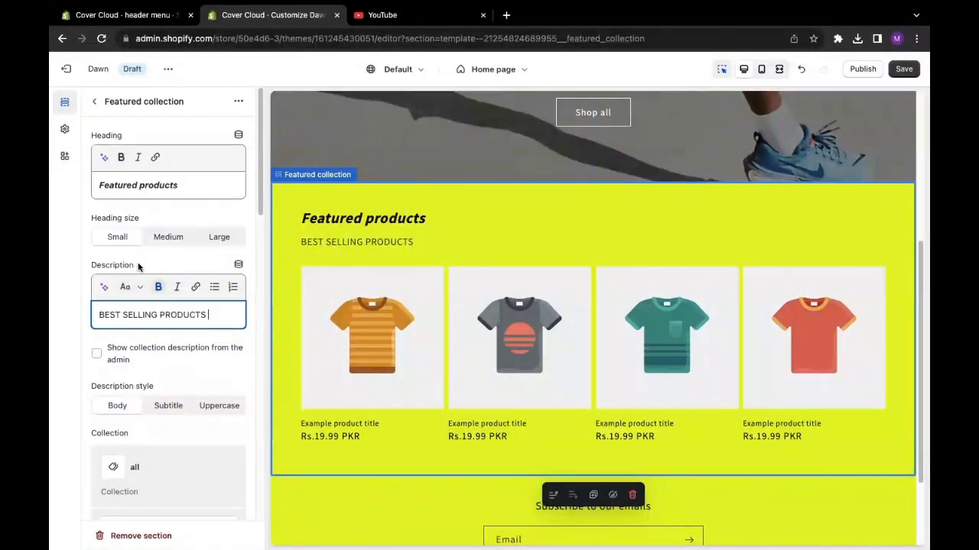
# - Compare the featured collection's description styles and choose Subtitle
pyautogui.scroll(-2, 251, 215)
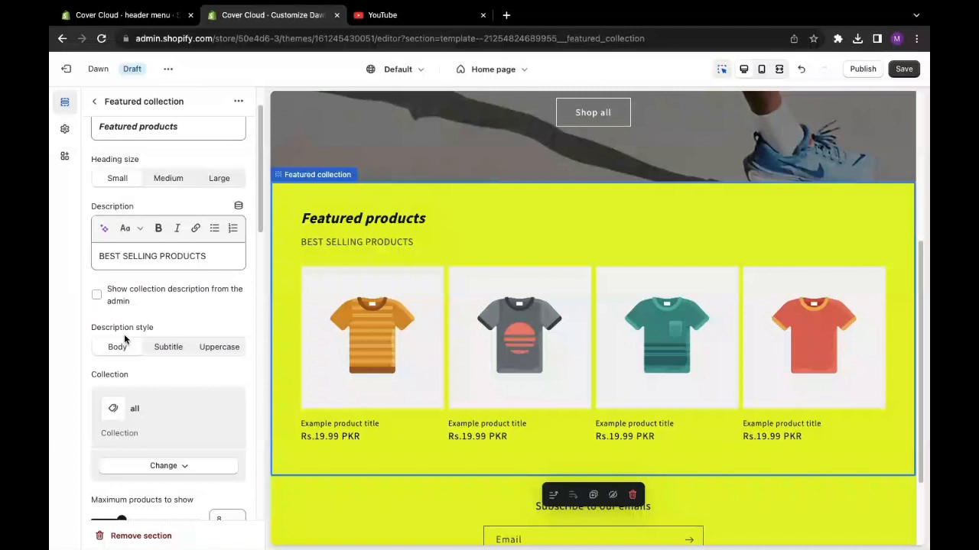
pyautogui.click(167, 350)
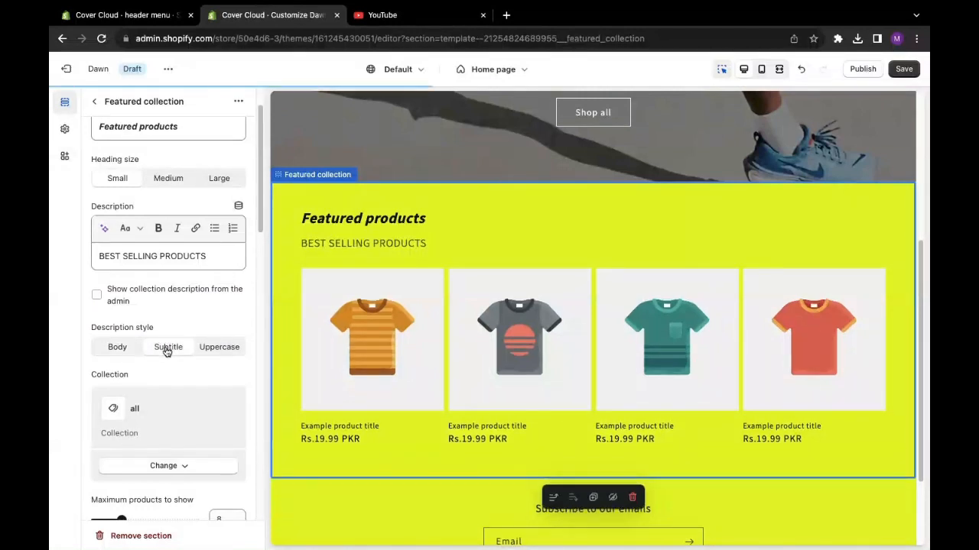
pyautogui.click(209, 349)
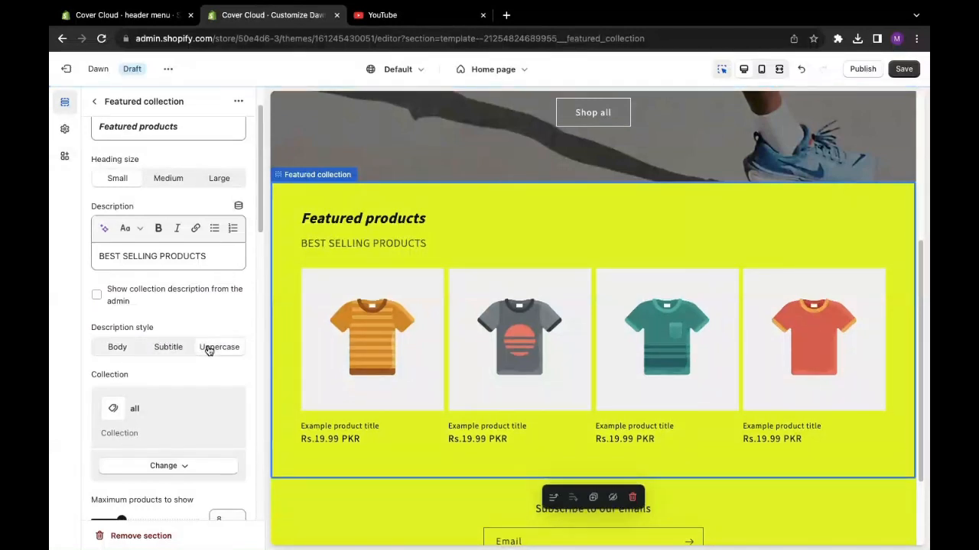
pyautogui.click(124, 350)
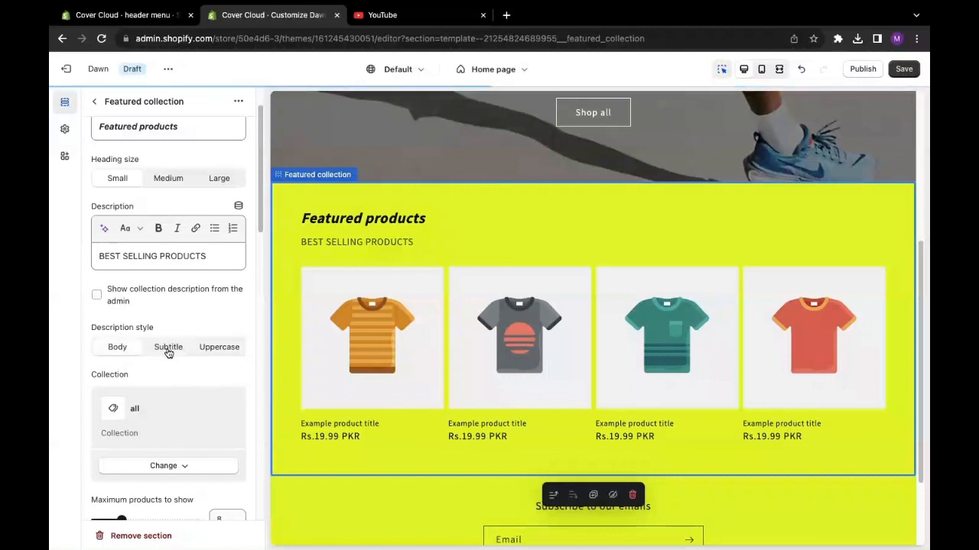
pyautogui.click(168, 349)
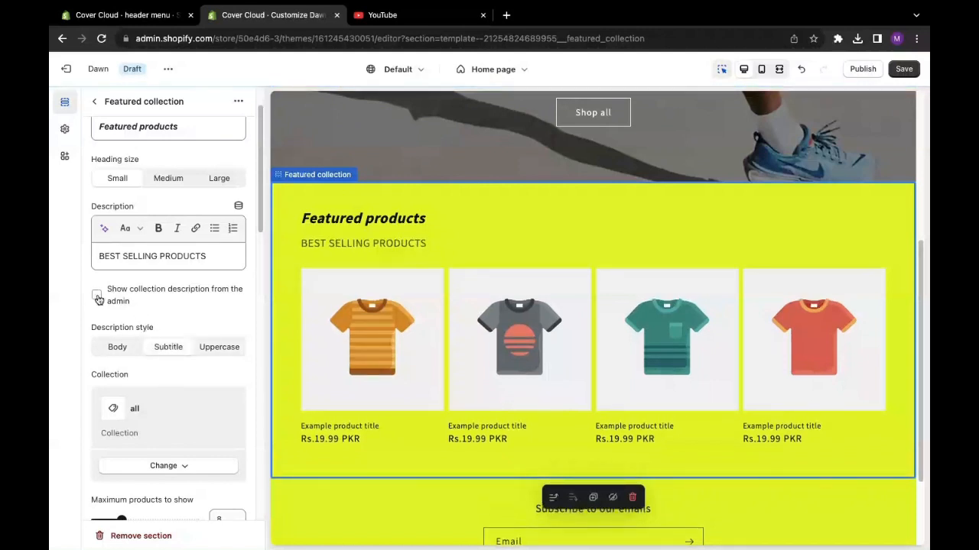
# - Change the featured collection's color scheme to Scheme 3 and enable its carousel on desktop
pyautogui.moveTo(259, 230); pyautogui.dragTo(271, 344)
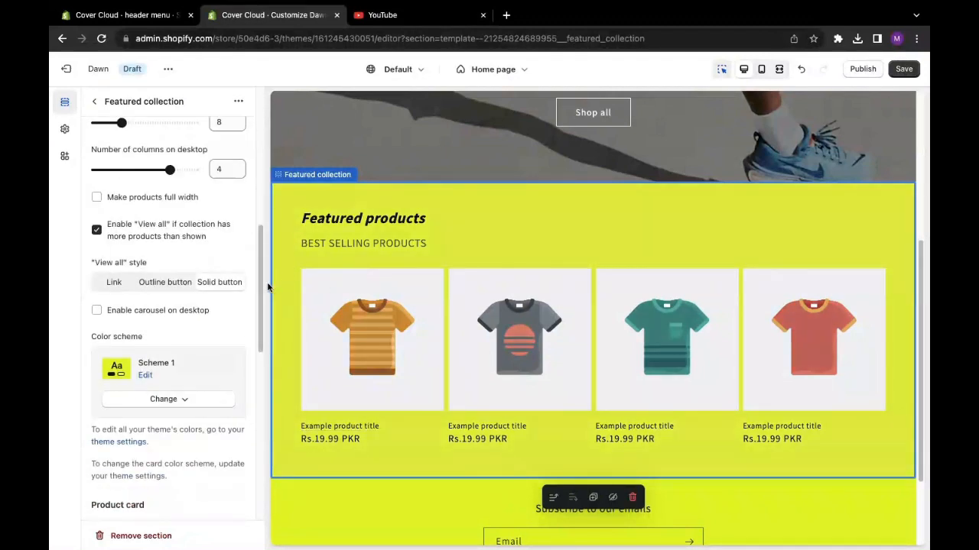
pyautogui.moveTo(257, 292); pyautogui.dragTo(258, 290)
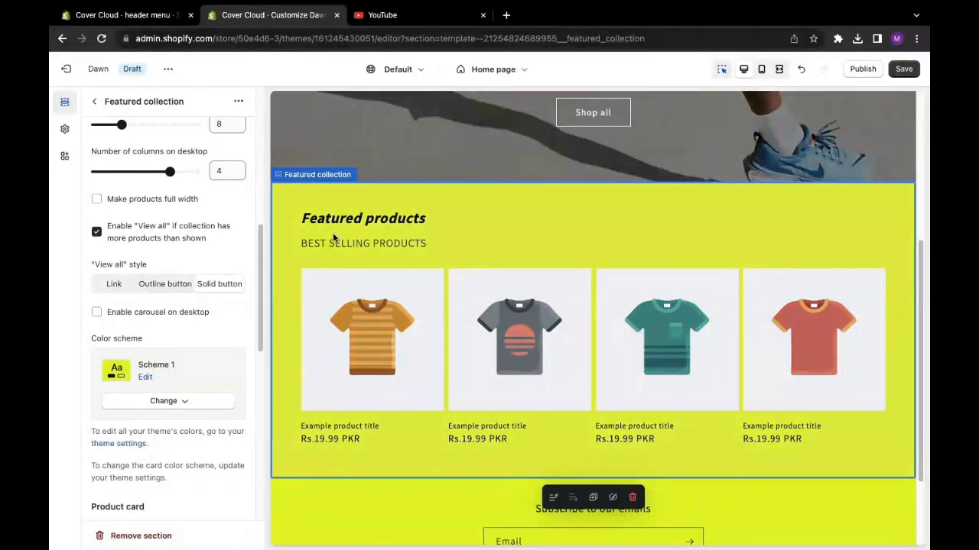
pyautogui.scroll(1, 926, 267)
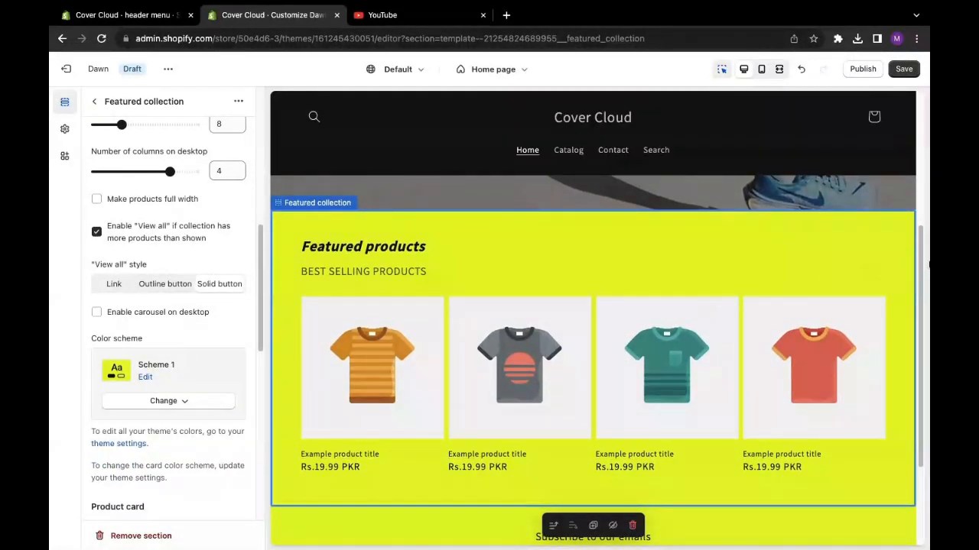
pyautogui.moveTo(920, 271); pyautogui.dragTo(920, 141)
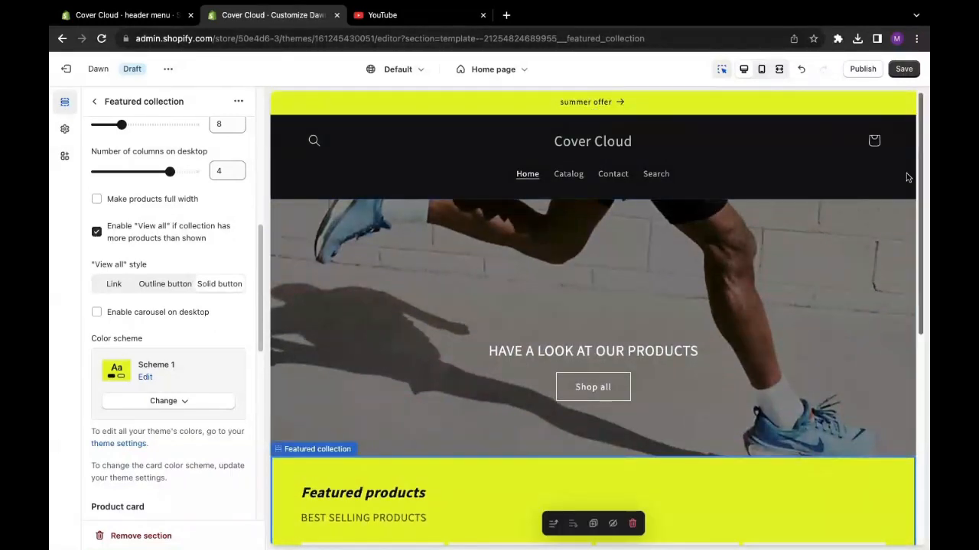
pyautogui.moveTo(923, 185); pyautogui.dragTo(923, 331)
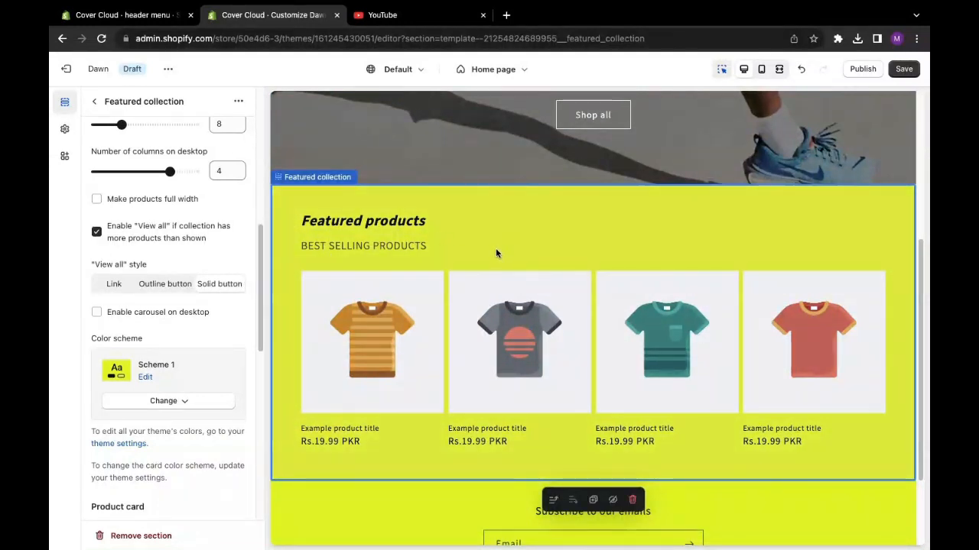
pyautogui.click(176, 408)
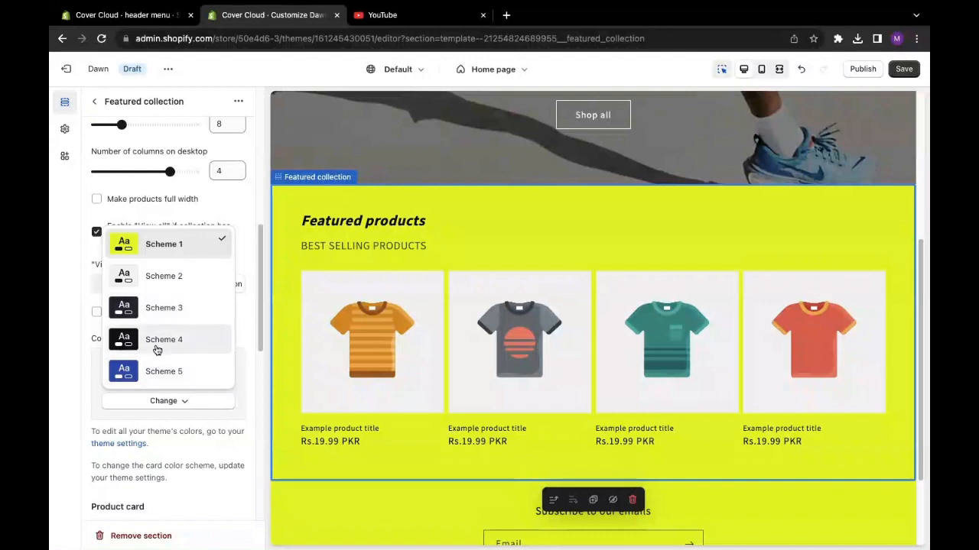
pyautogui.click(159, 318)
pyautogui.click(159, 318)
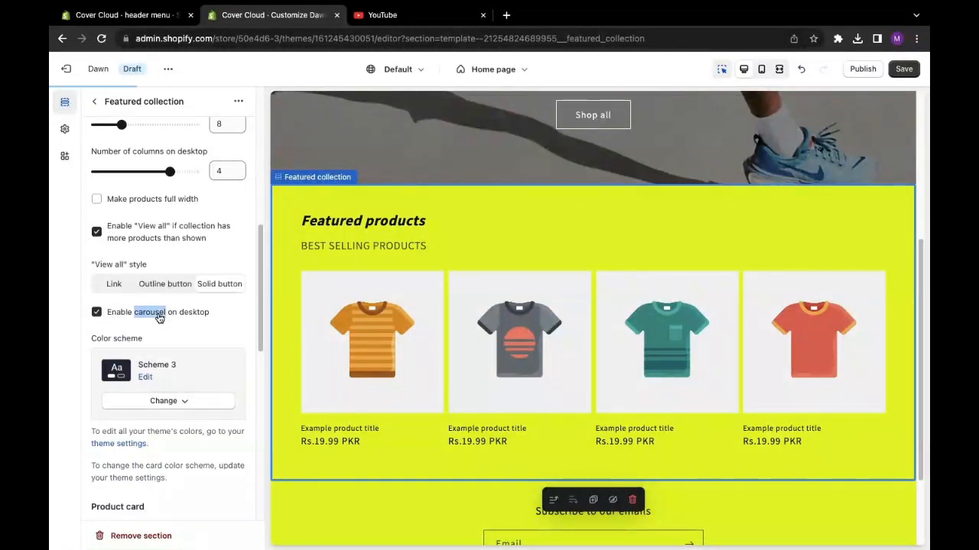
pyautogui.click(174, 337)
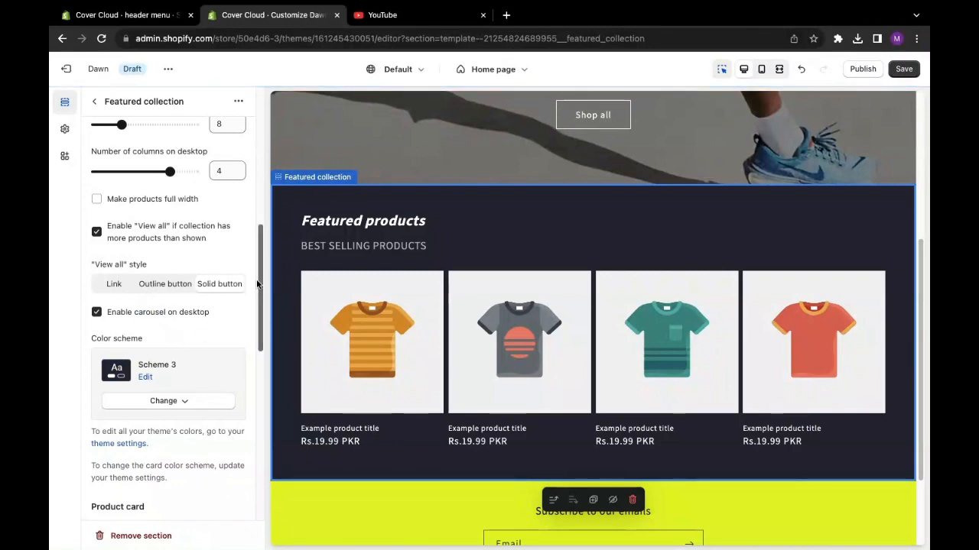
# - Check the restyled featured collection in the page preview, save the theme changes and return to the home page section list
pyautogui.moveTo(261, 279); pyautogui.dragTo(261, 244)
pyautogui.moveTo(920, 255); pyautogui.dragTo(920, 102)
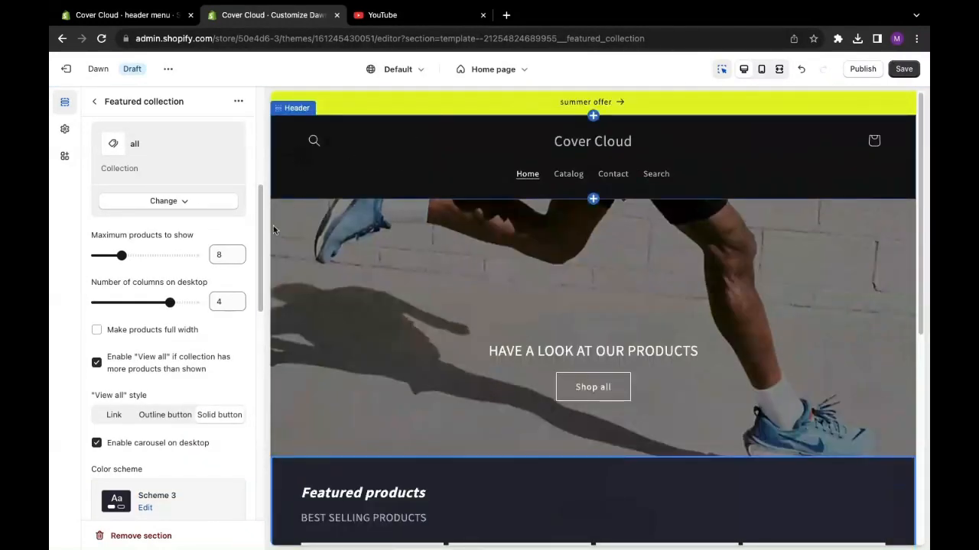
pyautogui.scroll(-3, 502, 254)
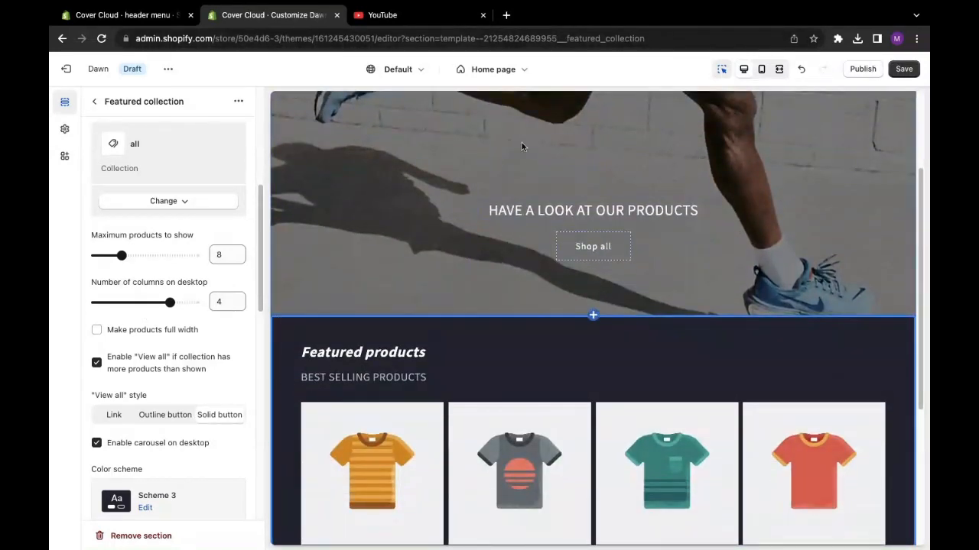
pyautogui.click(904, 69)
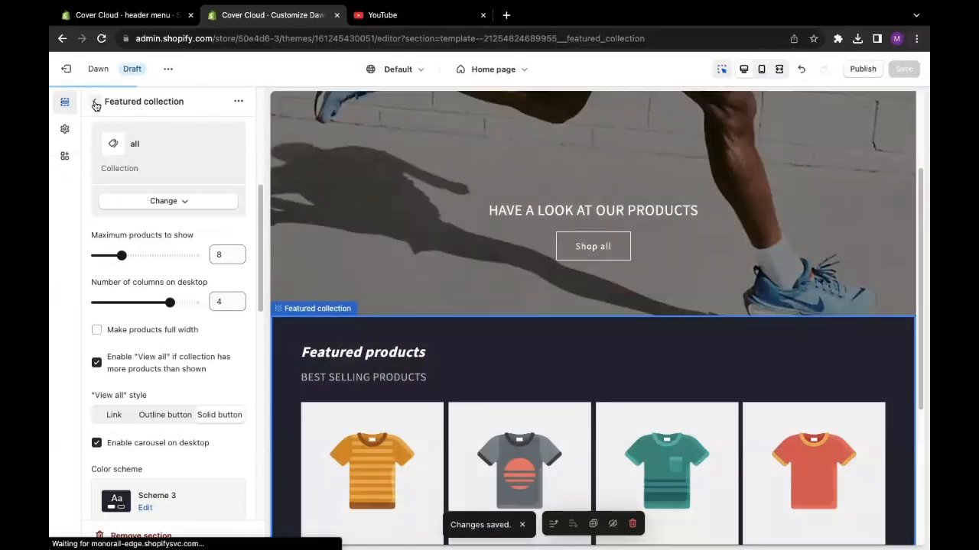
pyautogui.click(93, 104)
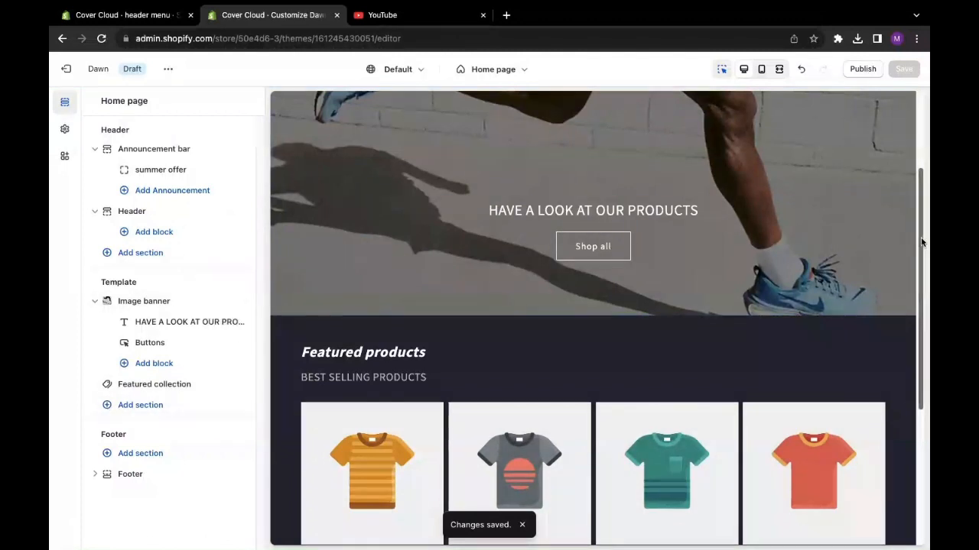
# - Examine the section types that can be added to the home page template and close the list without adding one
pyautogui.moveTo(922, 243); pyautogui.dragTo(907, 323)
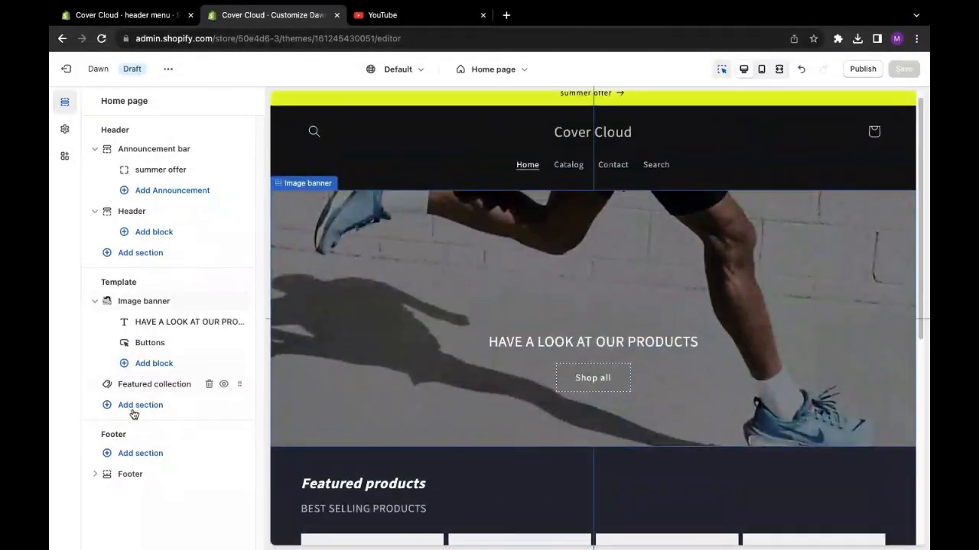
pyautogui.click(111, 410)
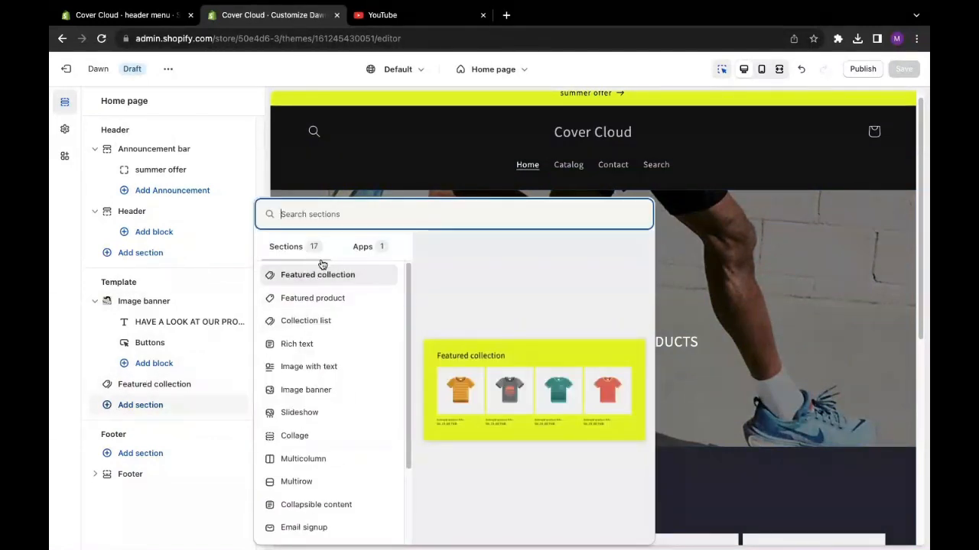
pyautogui.scroll(-3, 409, 429)
pyautogui.moveTo(410, 440); pyautogui.dragTo(396, 245)
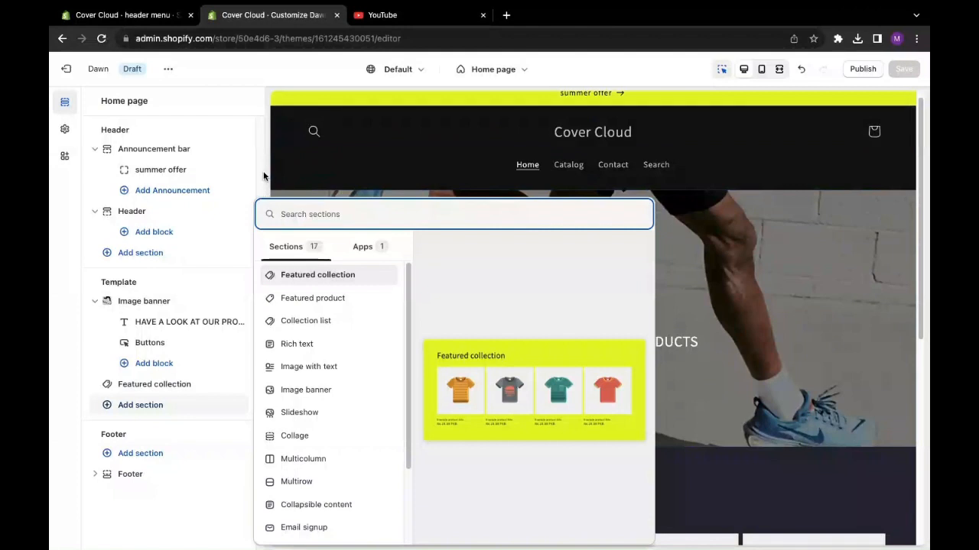
pyautogui.click(174, 522)
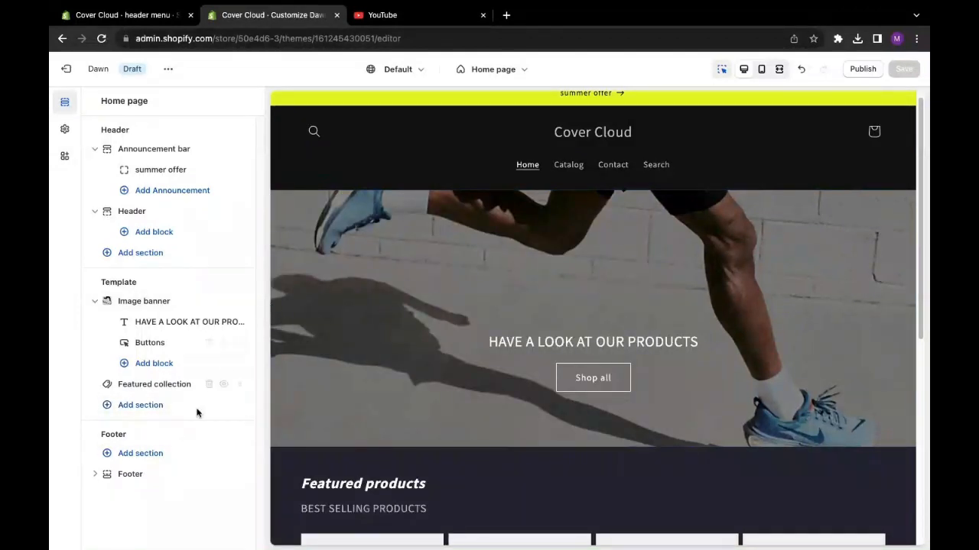
pyautogui.moveTo(102, 478)
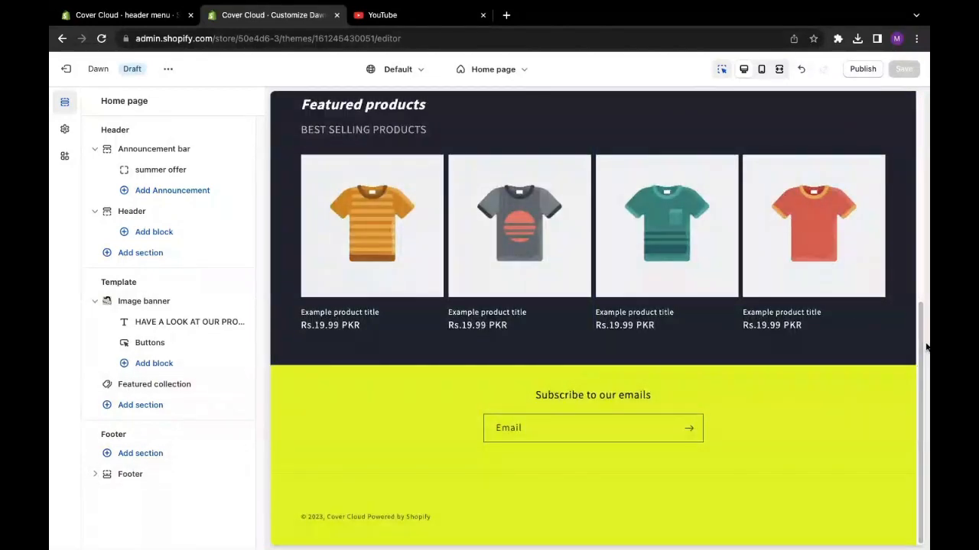
# - Start a new navigation menu in the store admin and title it "Footer menu 12"
pyautogui.moveTo(926, 348); pyautogui.dragTo(927, 159)
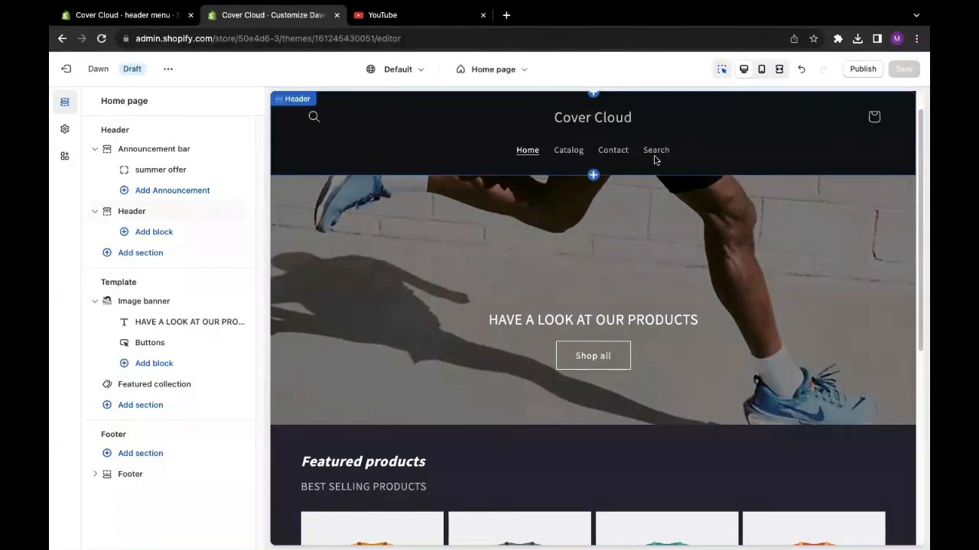
pyautogui.moveTo(925, 168); pyautogui.dragTo(917, 395)
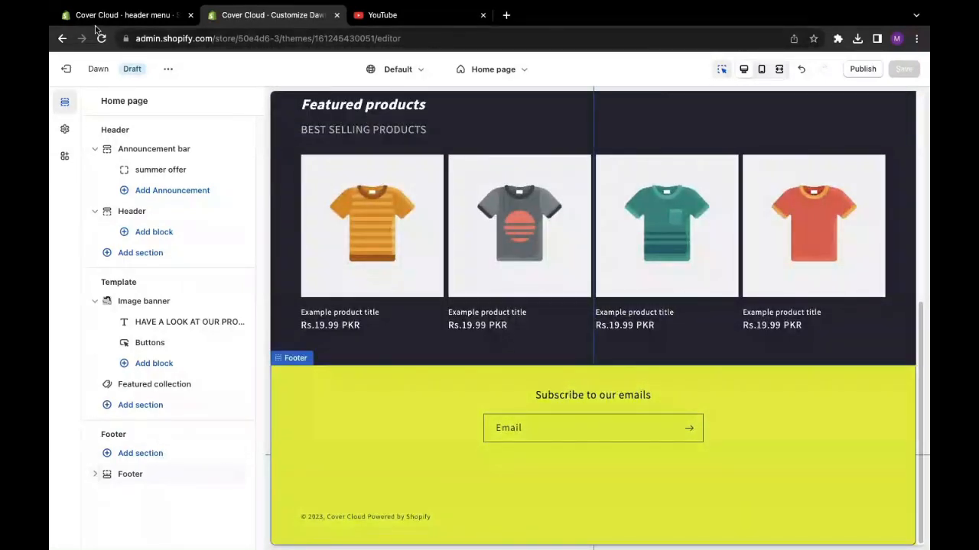
pyautogui.click(122, 14)
pyautogui.click(98, 339)
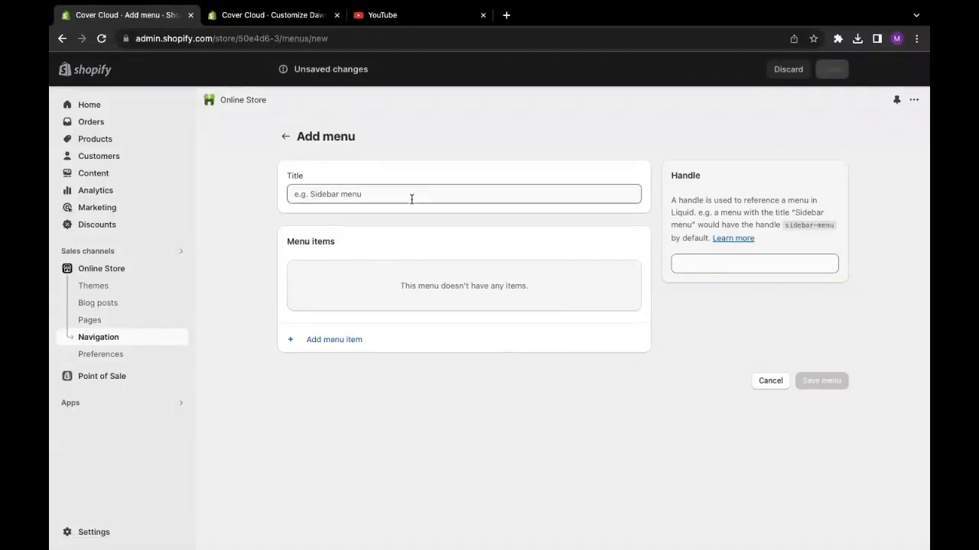
pyautogui.click(387, 193)
pyautogui.write('F')
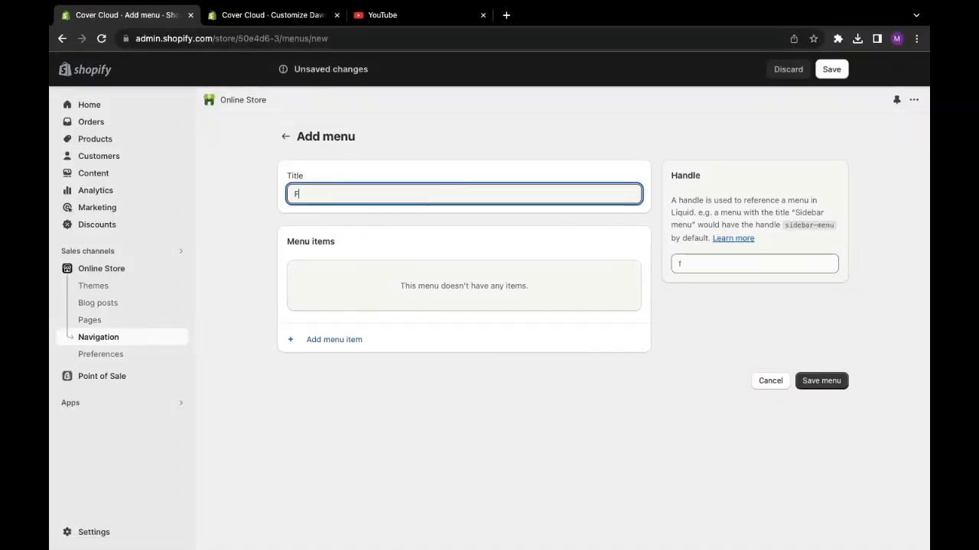
pyautogui.write('ooter menu')
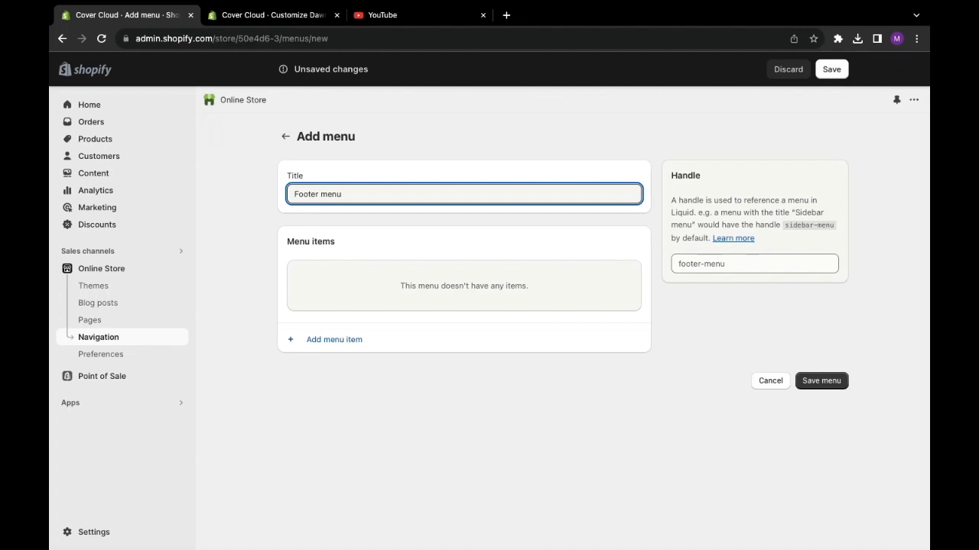
pyautogui.write(' 12')
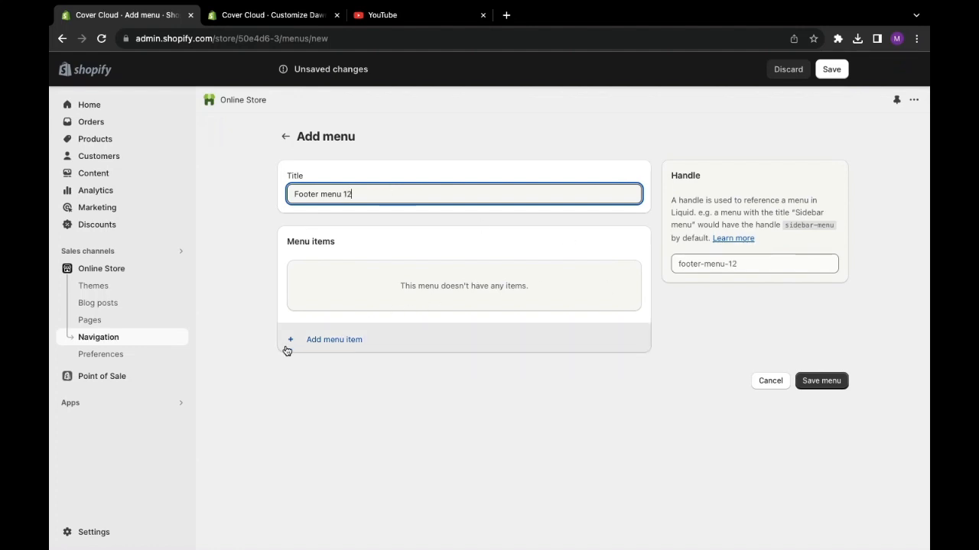
# - Add a menu item named "Search" that links to the store's Search page
pyautogui.click(319, 341)
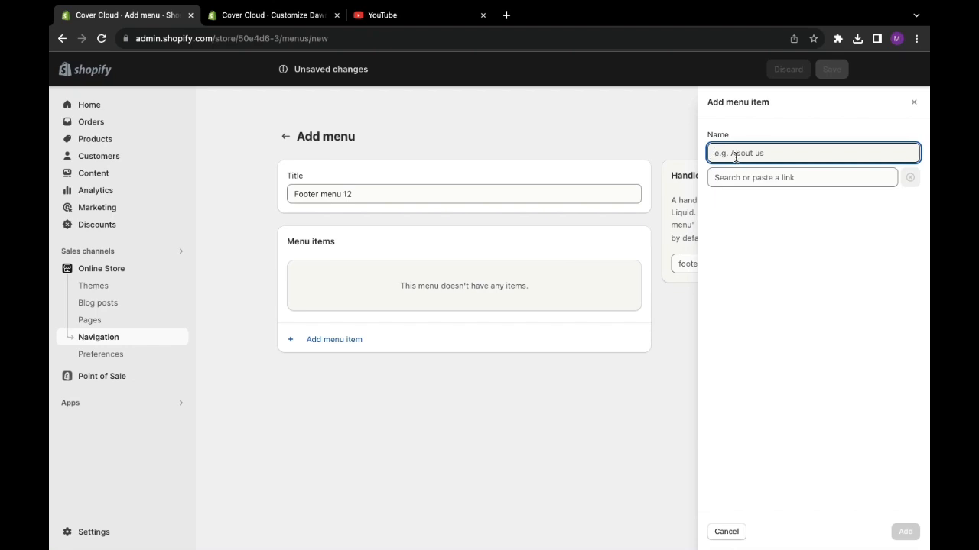
pyautogui.write('Search')
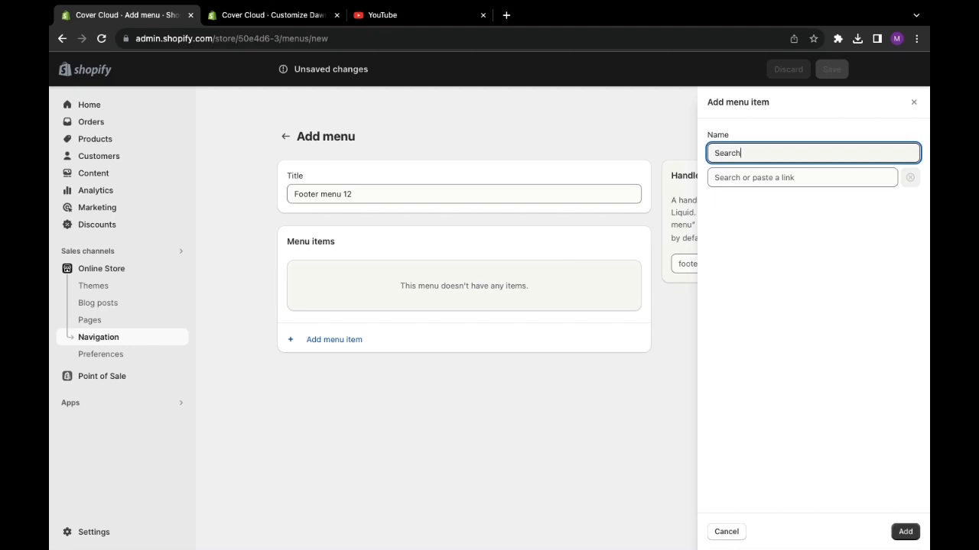
pyautogui.click(771, 176)
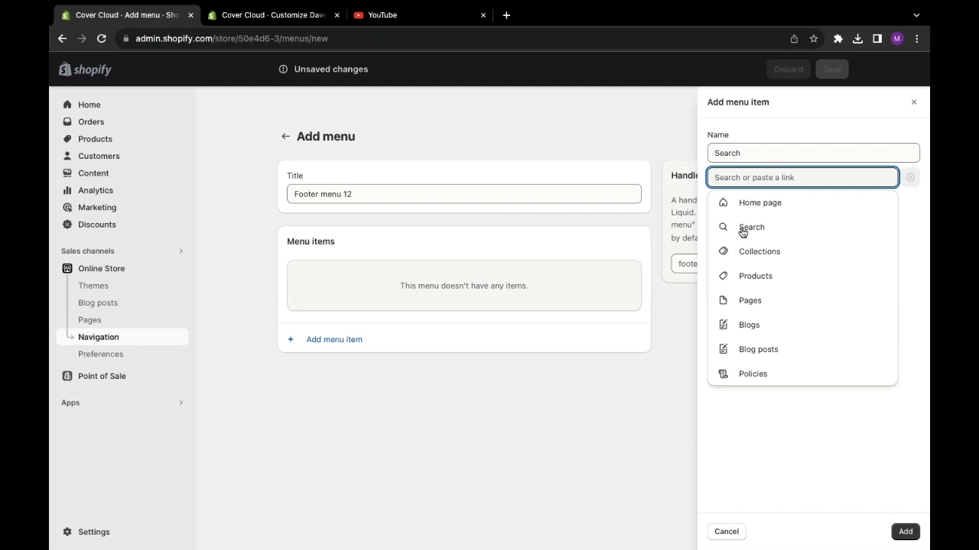
pyautogui.click(740, 229)
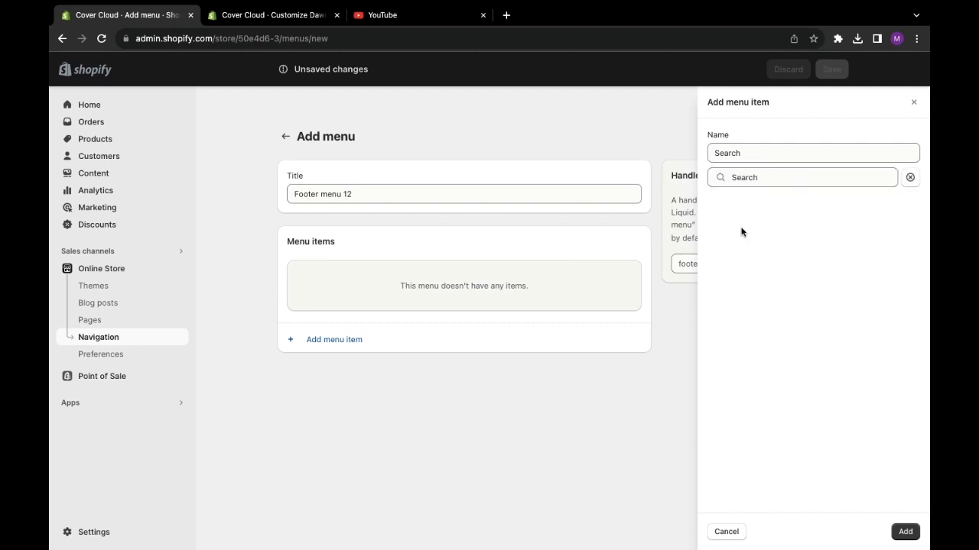
pyautogui.click(903, 531)
# - Add a menu item named "About us" that links to the Contact Information policy
pyautogui.click(339, 321)
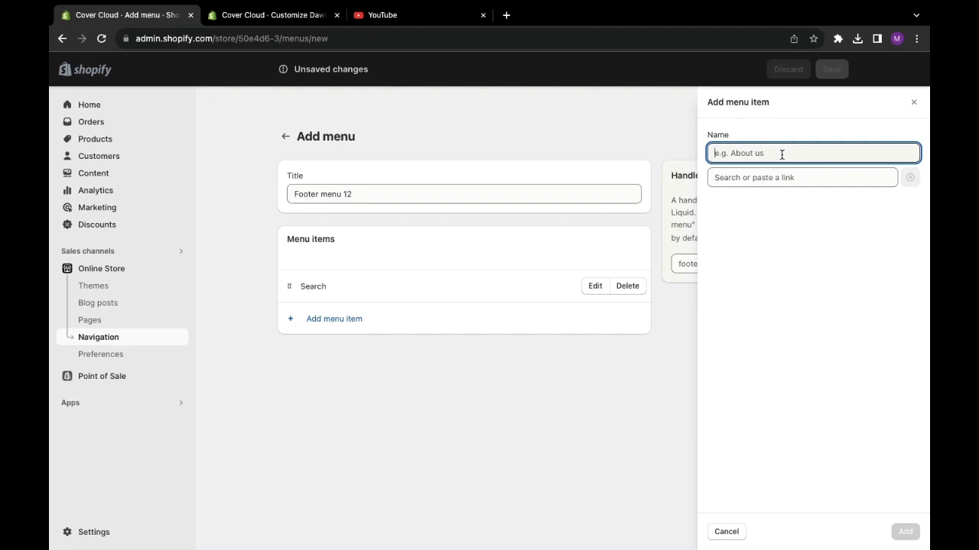
pyautogui.write('A')
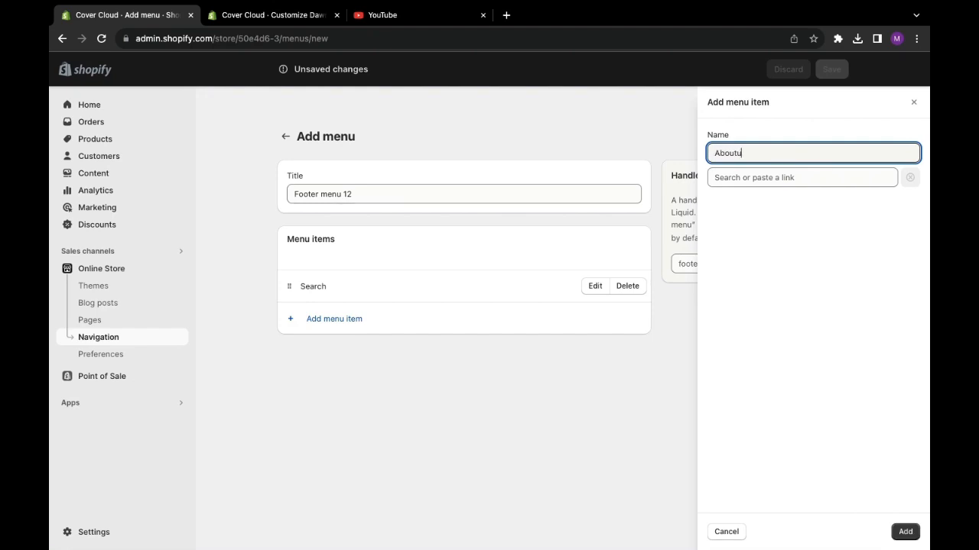
pyautogui.write('bout us')
pyautogui.click(761, 179)
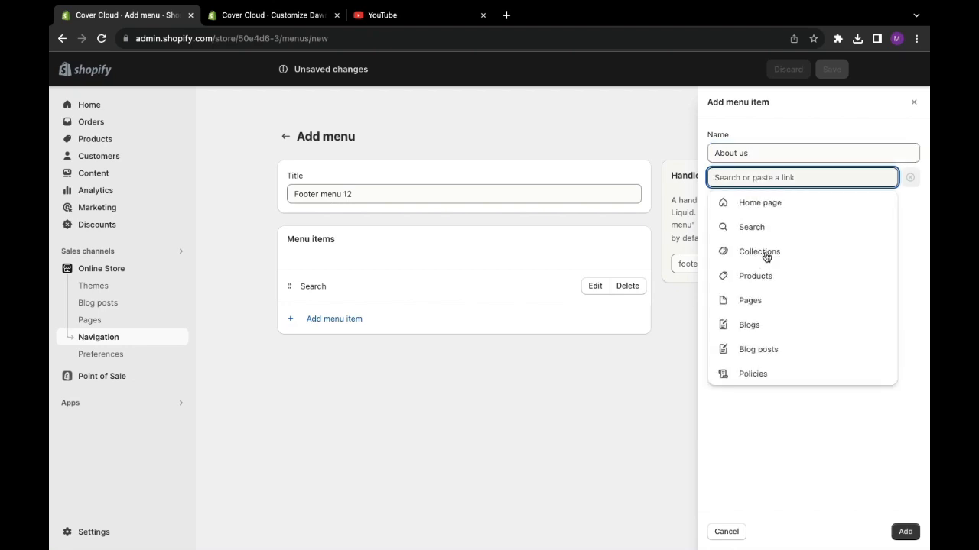
pyautogui.click(740, 378)
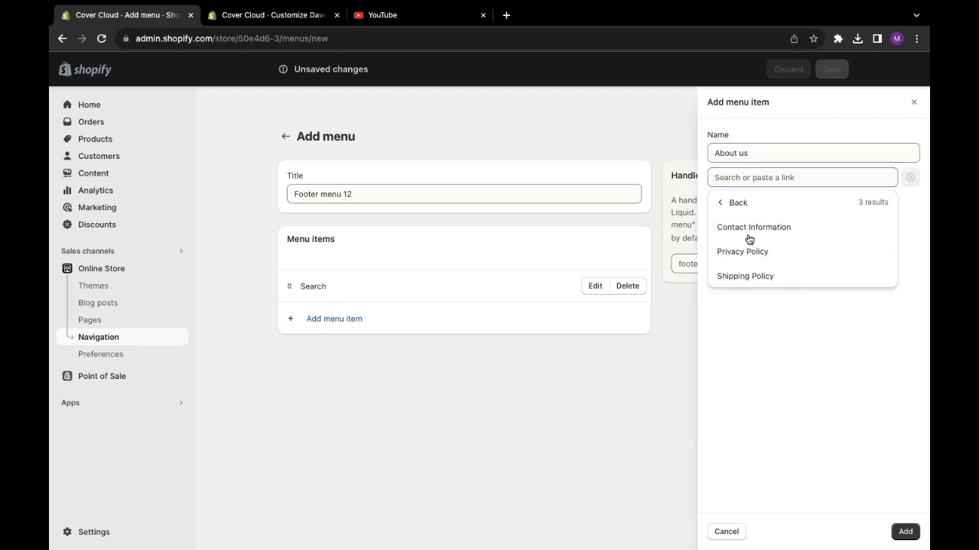
pyautogui.click(749, 228)
pyautogui.click(904, 535)
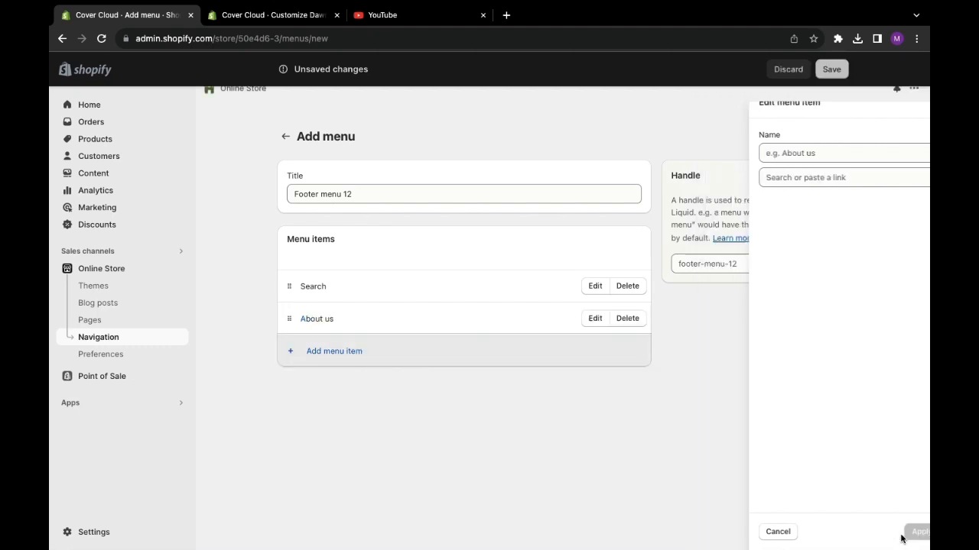
# - Add a menu item named "Shipping policy" that links to the Shipping Policy
pyautogui.click(374, 361)
pyautogui.click(792, 153)
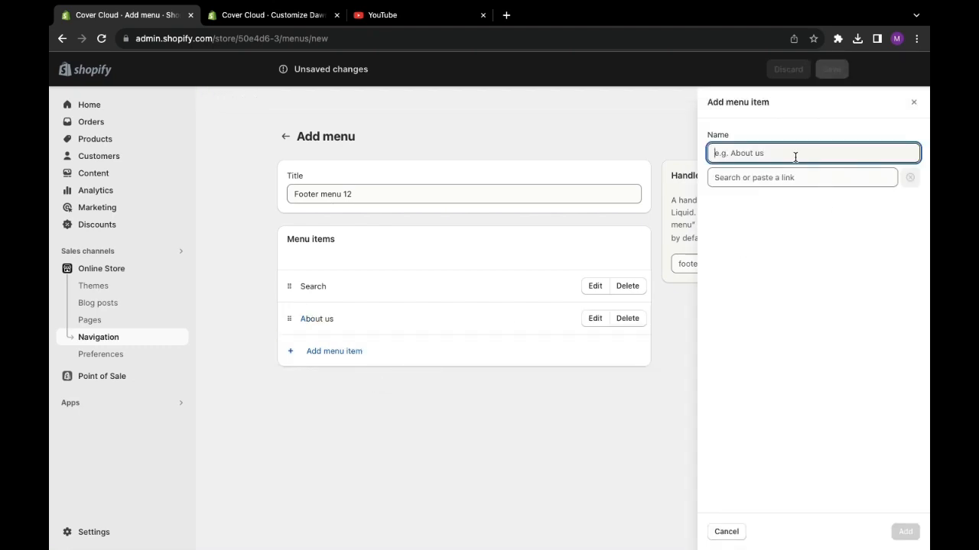
pyautogui.write('Sh')
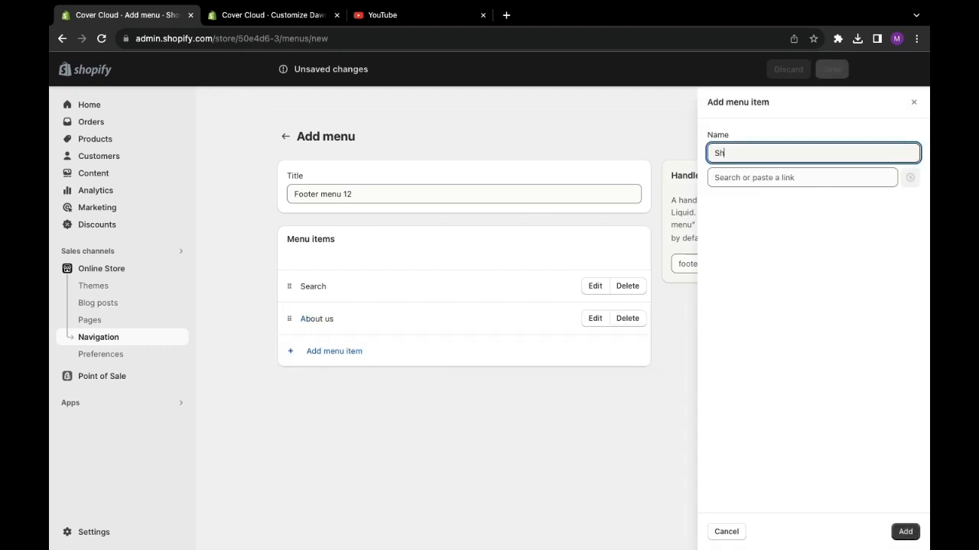
pyautogui.write('ipping policy')
pyautogui.click(810, 177)
pyautogui.click(754, 375)
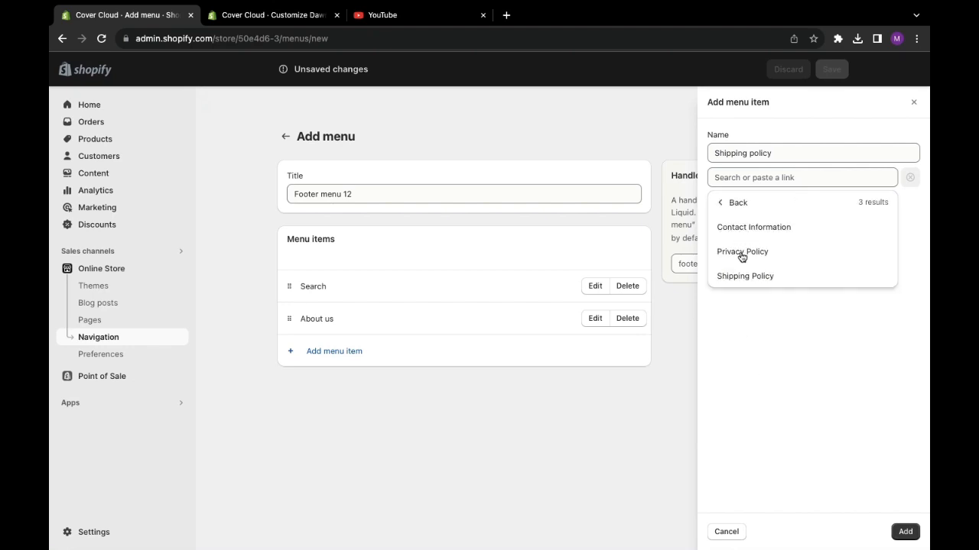
pyautogui.click(745, 279)
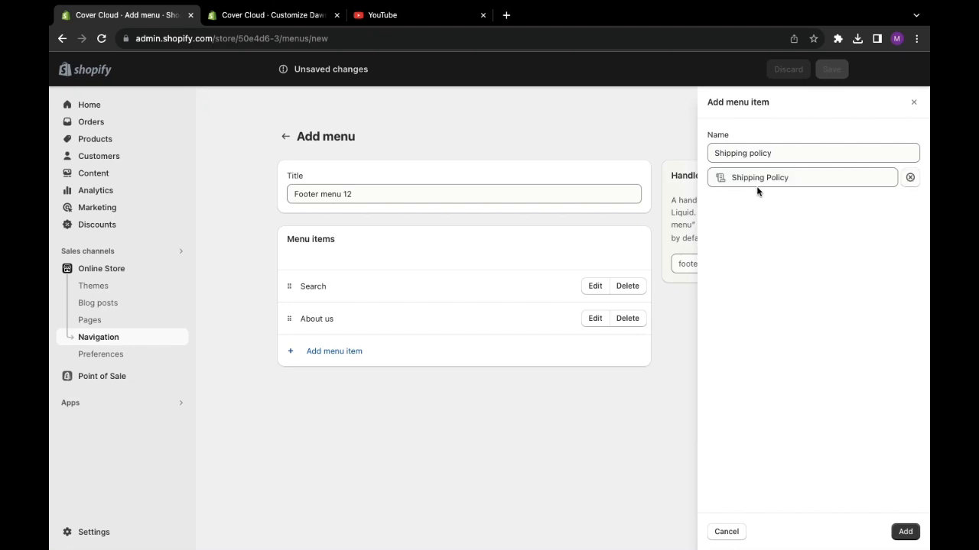
pyautogui.click(902, 534)
# - Add a menu item named "Privacy Policy" that links to the Privacy Policy, and save the new menu
pyautogui.click(388, 392)
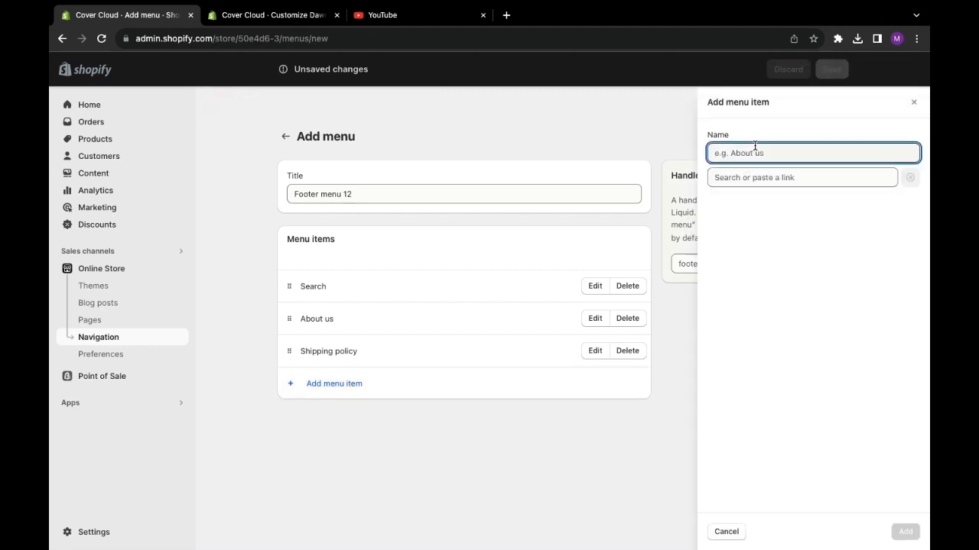
pyautogui.write('Privacy Policy')
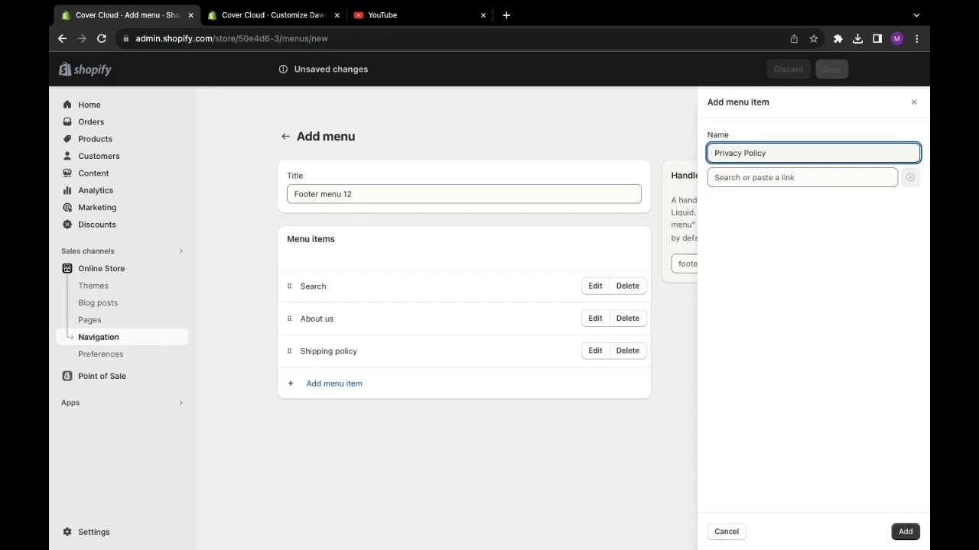
pyautogui.press('Tab')
pyautogui.click(749, 374)
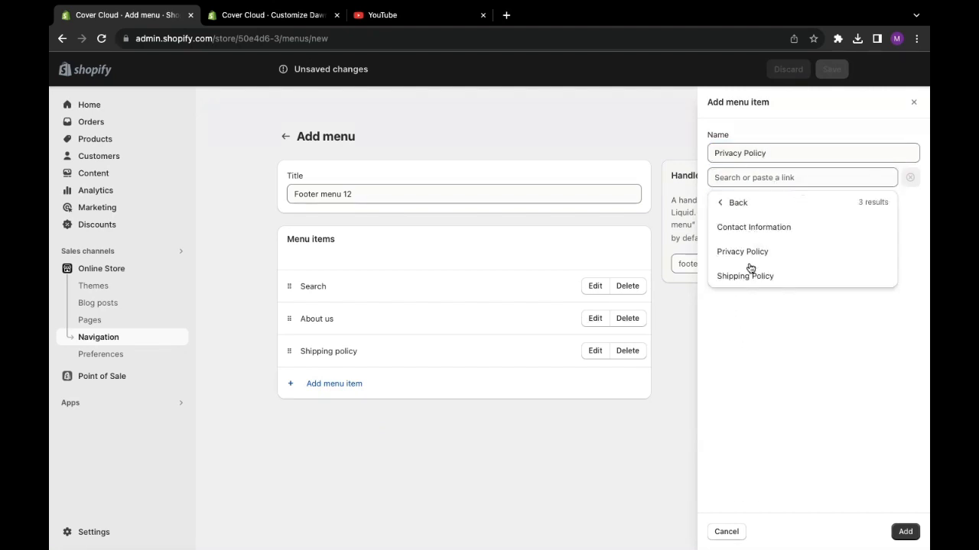
pyautogui.click(746, 256)
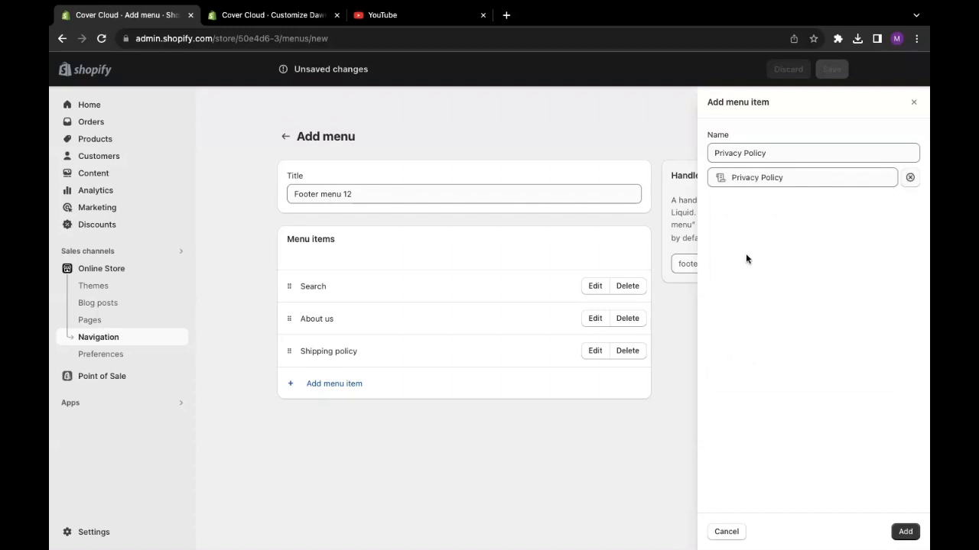
pyautogui.click(905, 532)
pyautogui.click(821, 461)
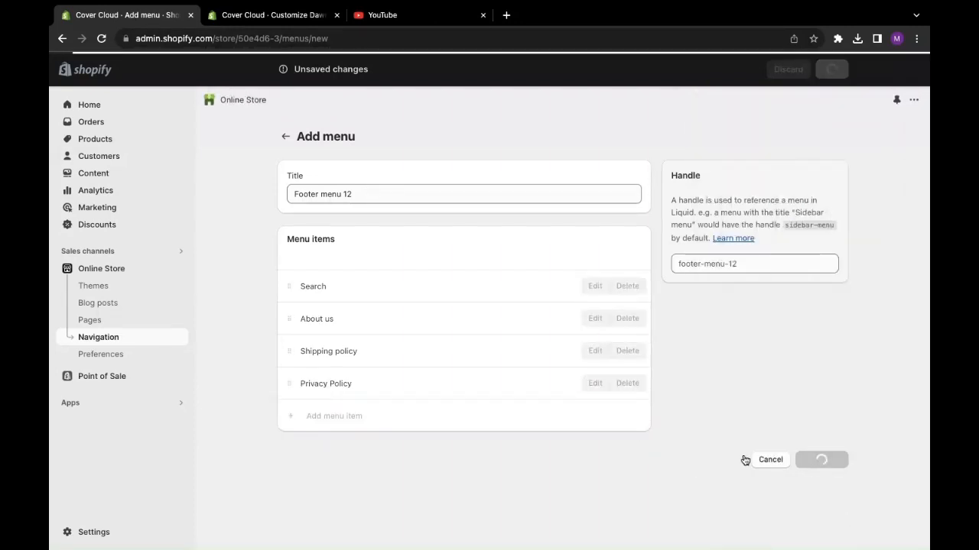
# - Back in the theme editor, change the footer's color scheme to Scheme 4, save, and return to the section list
pyautogui.click(260, 15)
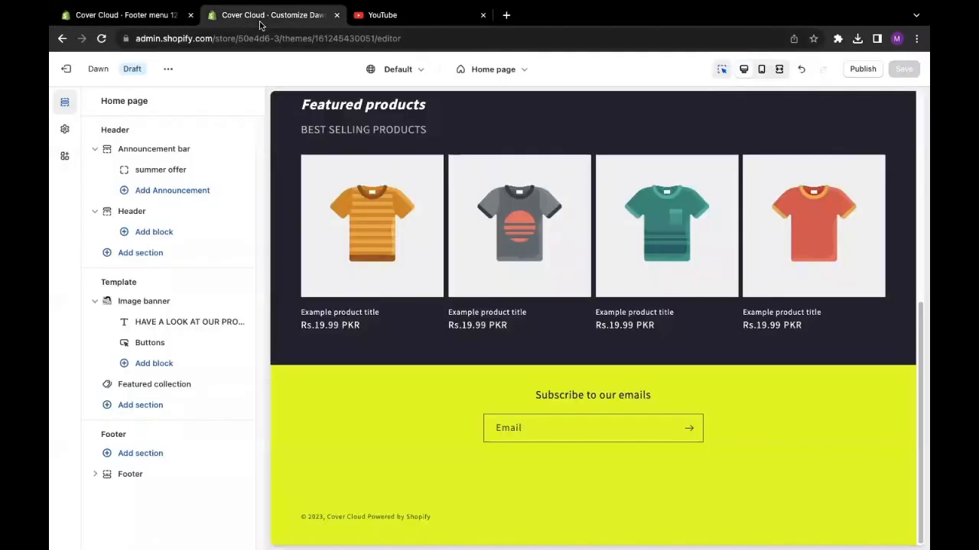
pyautogui.click(130, 477)
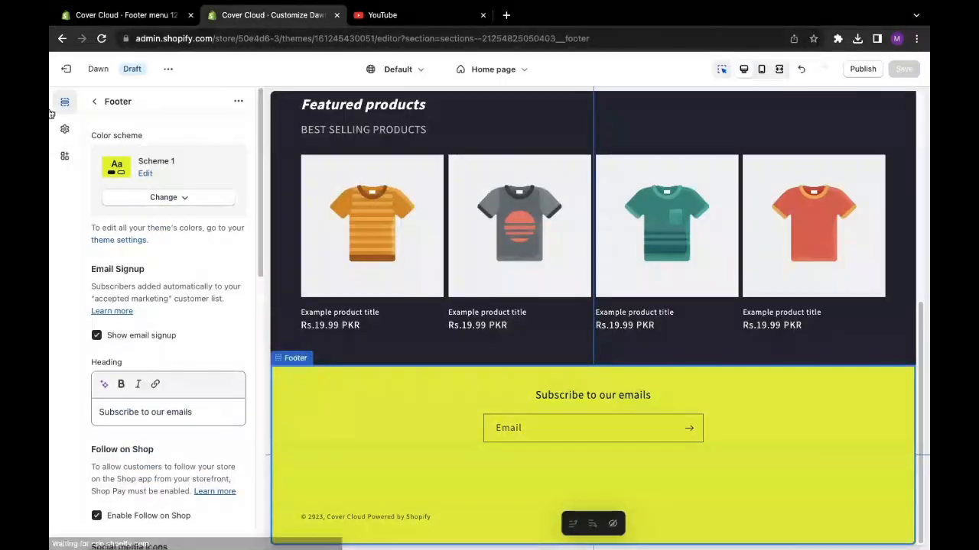
pyautogui.click(145, 175)
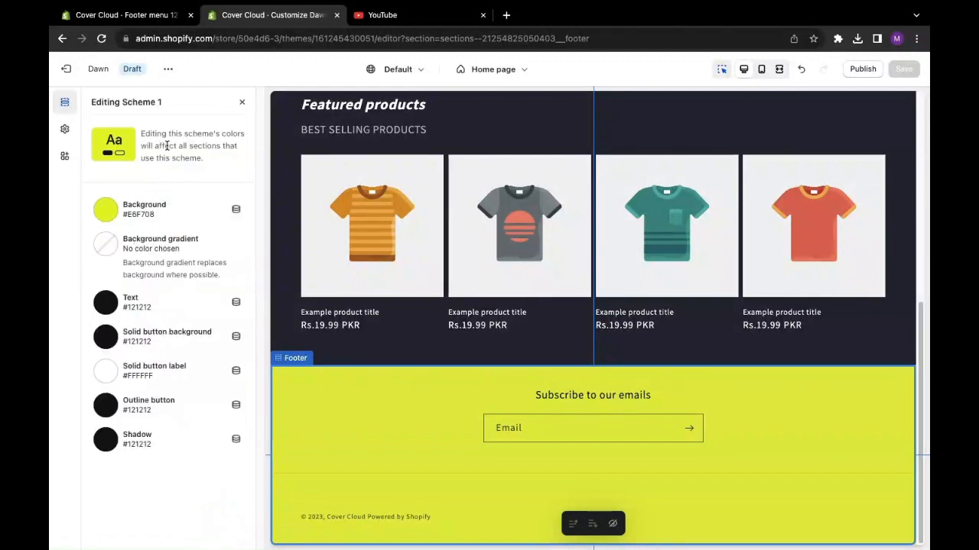
pyautogui.click(241, 102)
pyautogui.click(136, 196)
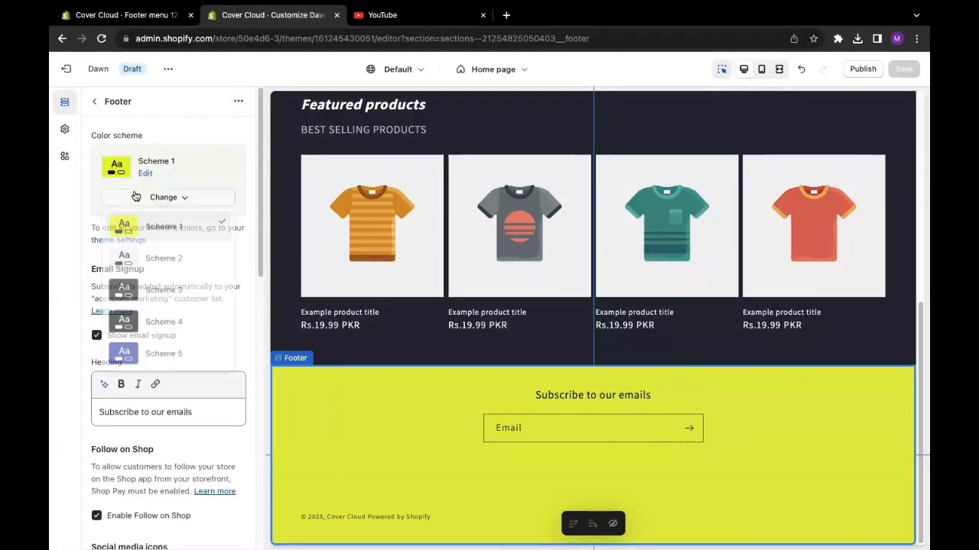
pyautogui.click(152, 325)
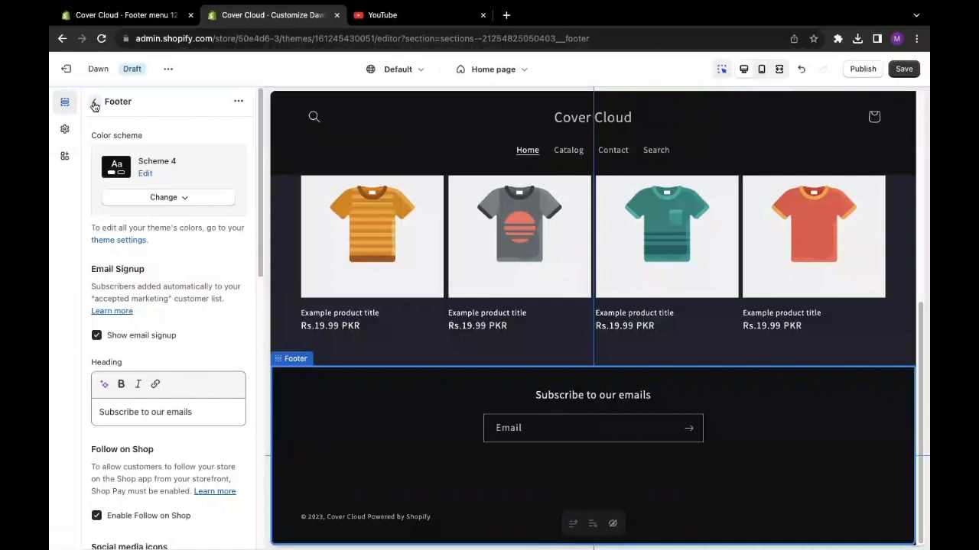
pyautogui.press('super+s')
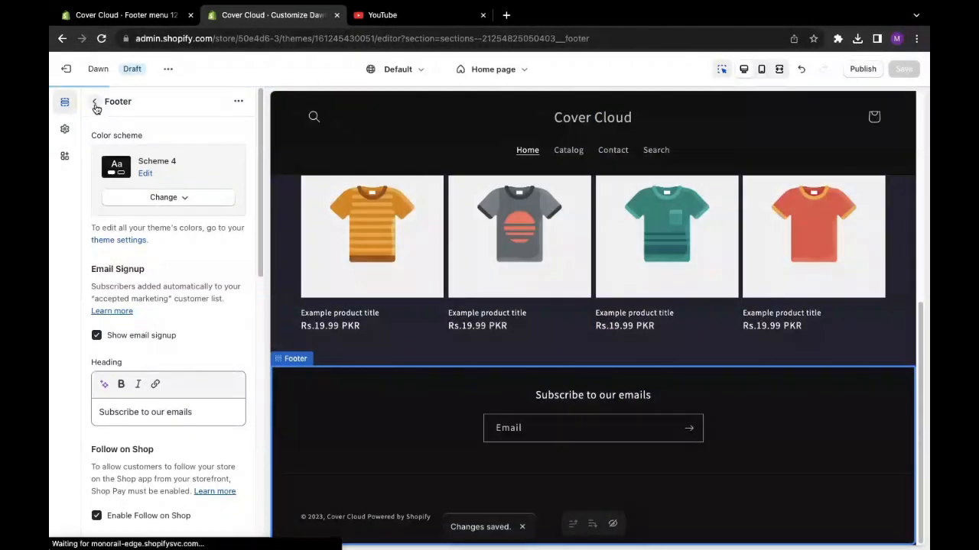
pyautogui.click(94, 102)
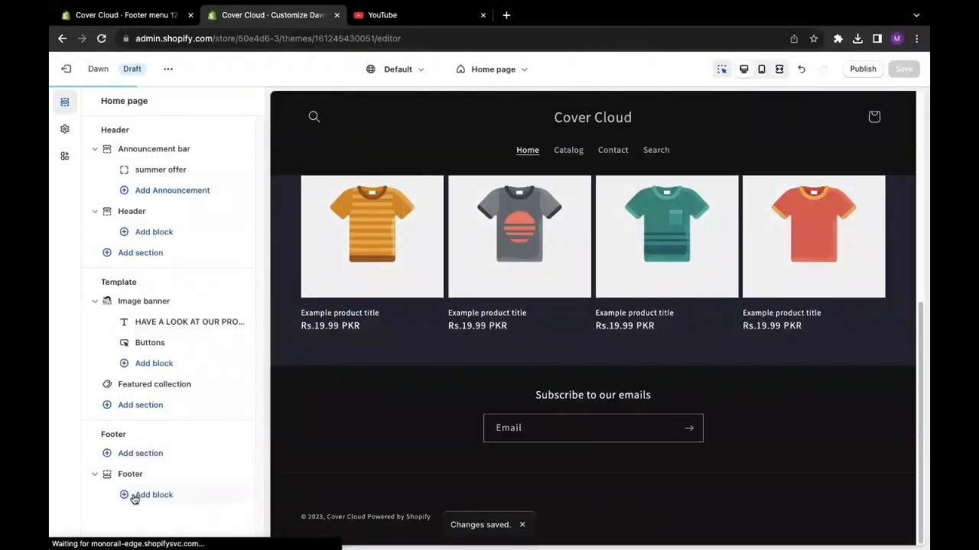
# - Add a Menu block to the footer and open the new block's settings
pyautogui.click(136, 497)
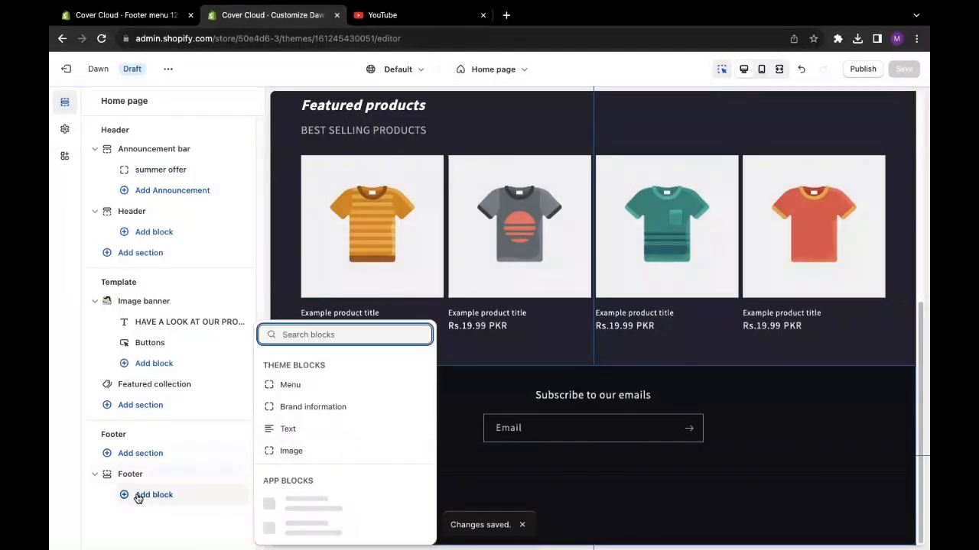
pyautogui.click(302, 370)
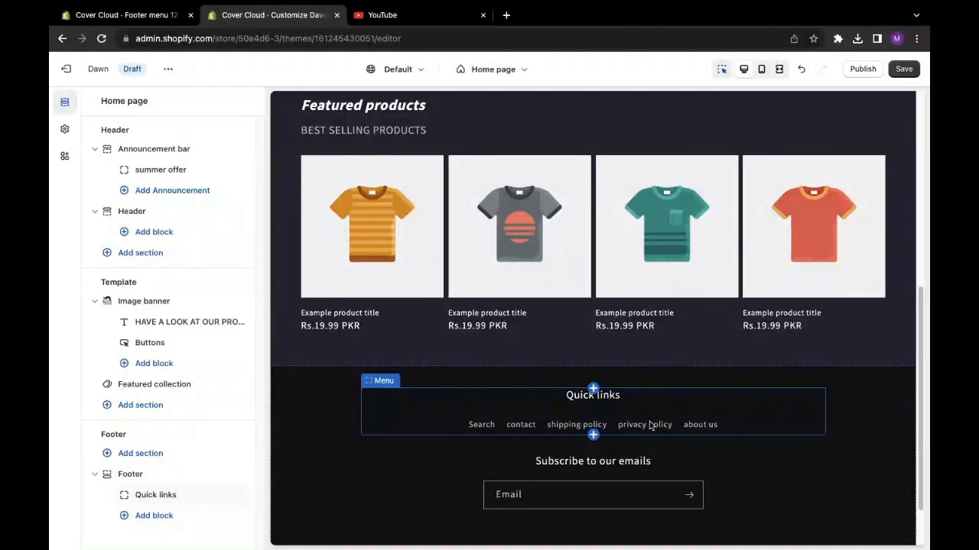
pyautogui.click(156, 495)
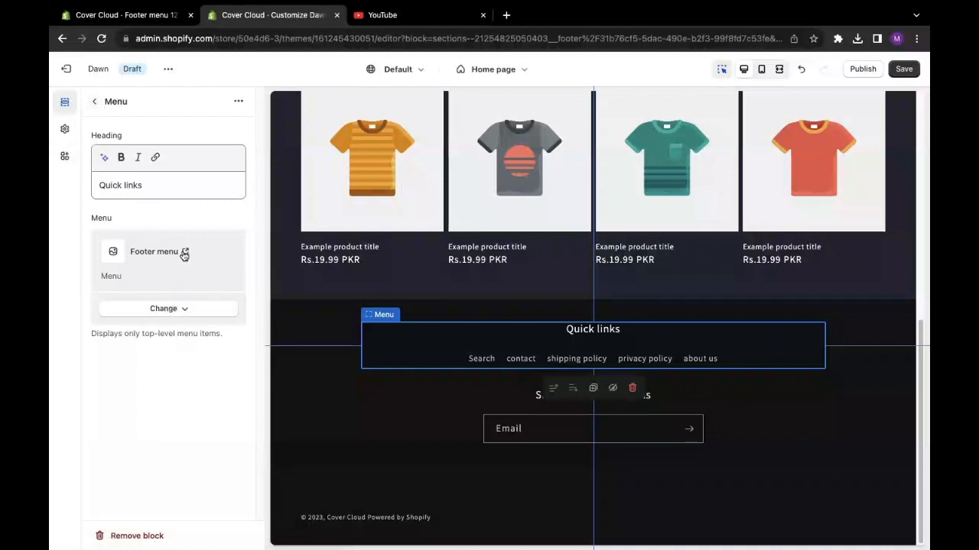
# - Change the footer block's menu to Footer menu 12 and save the theme
pyautogui.click(162, 308)
pyautogui.click(161, 330)
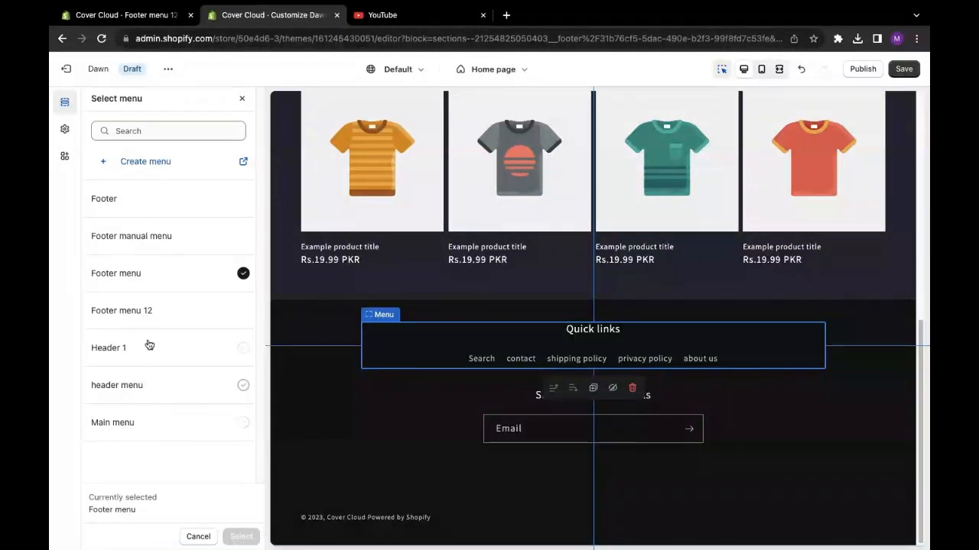
pyautogui.click(189, 315)
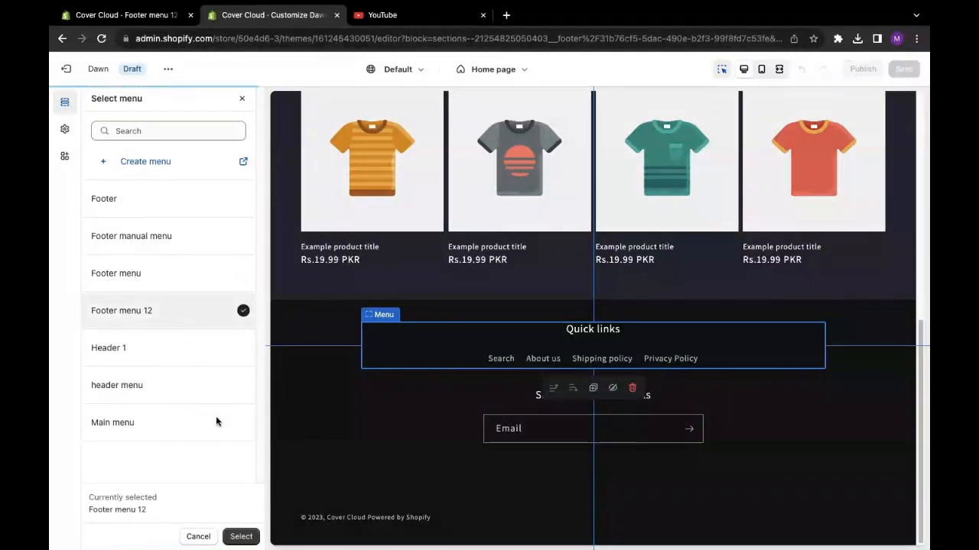
pyautogui.click(241, 536)
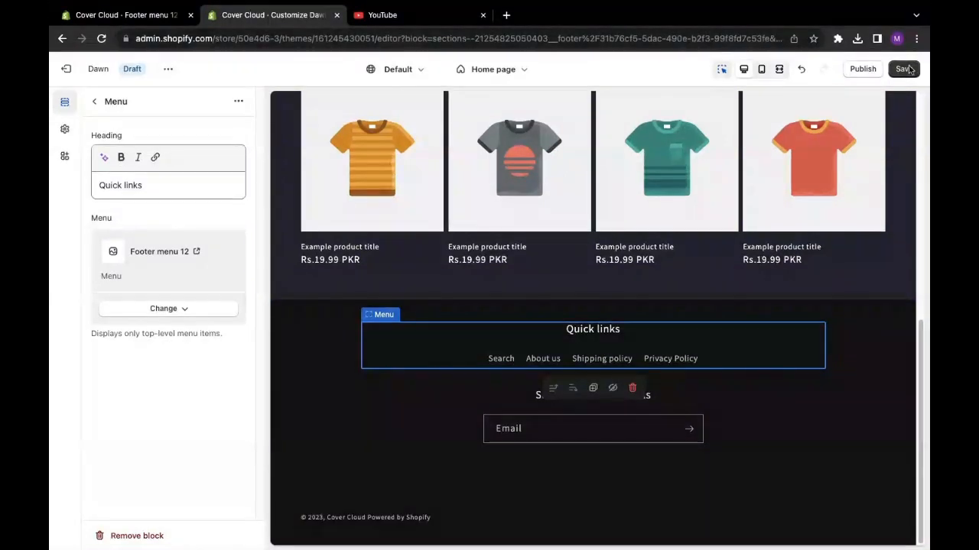
pyautogui.click(907, 69)
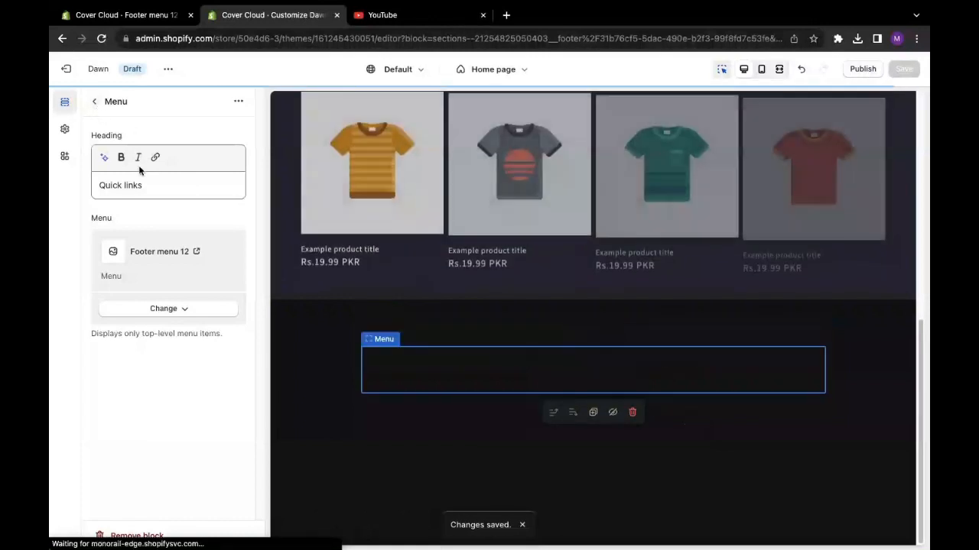
# - Select the menu block's heading text, and return to the home page section list
pyautogui.tripleClick(144, 185)
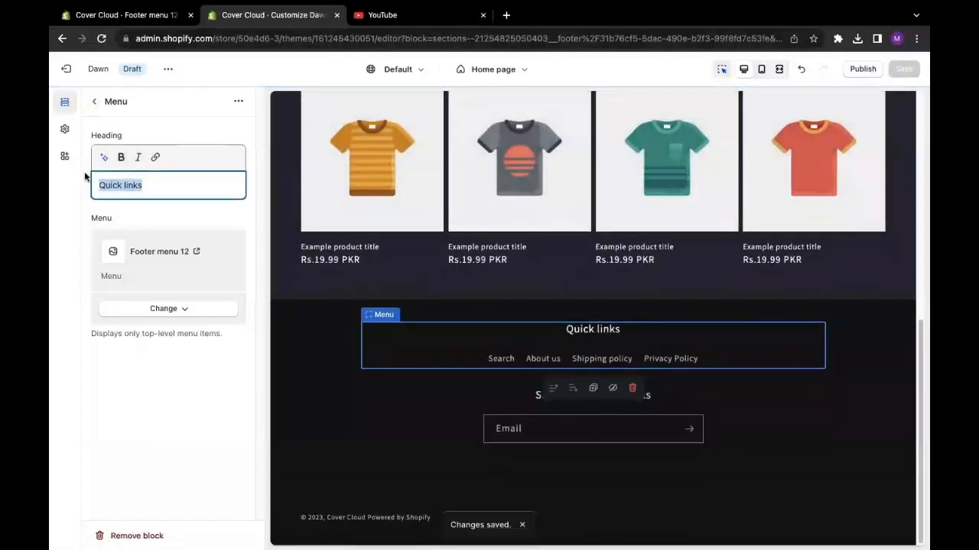
pyautogui.click(159, 185)
pyautogui.moveTo(143, 191); pyautogui.dragTo(106, 186)
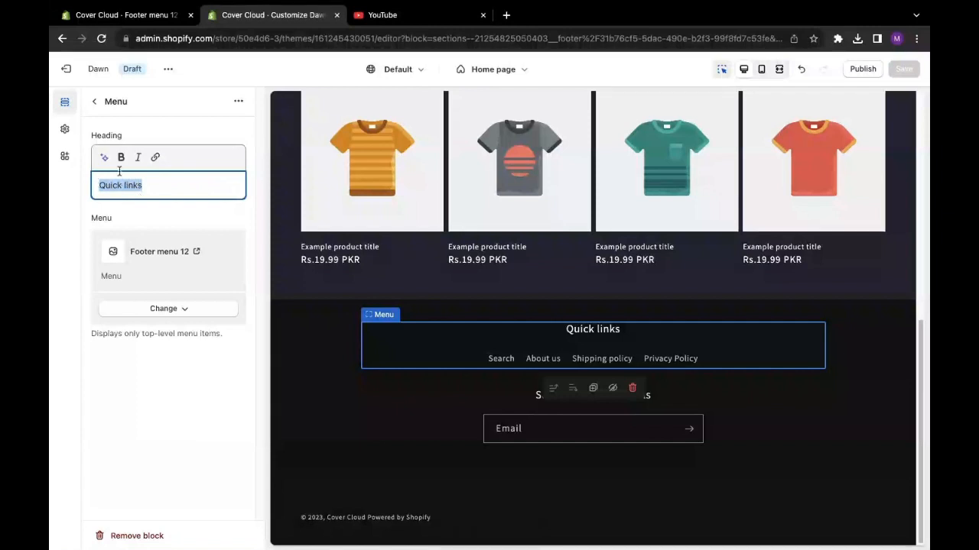
pyautogui.click(93, 102)
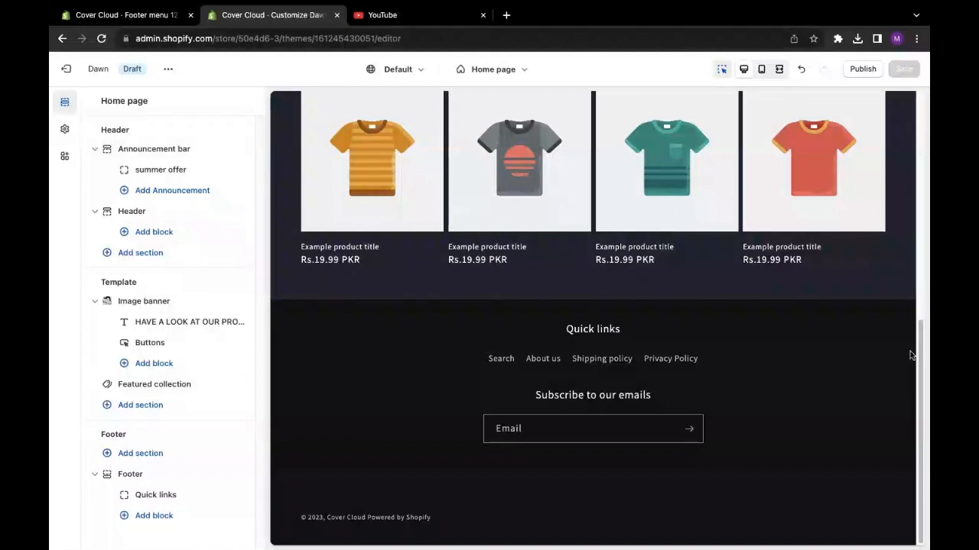
# - Review the finished home page preview from the announcement bar down to the footer and back up
pyautogui.moveTo(921, 348); pyautogui.dragTo(906, 96)
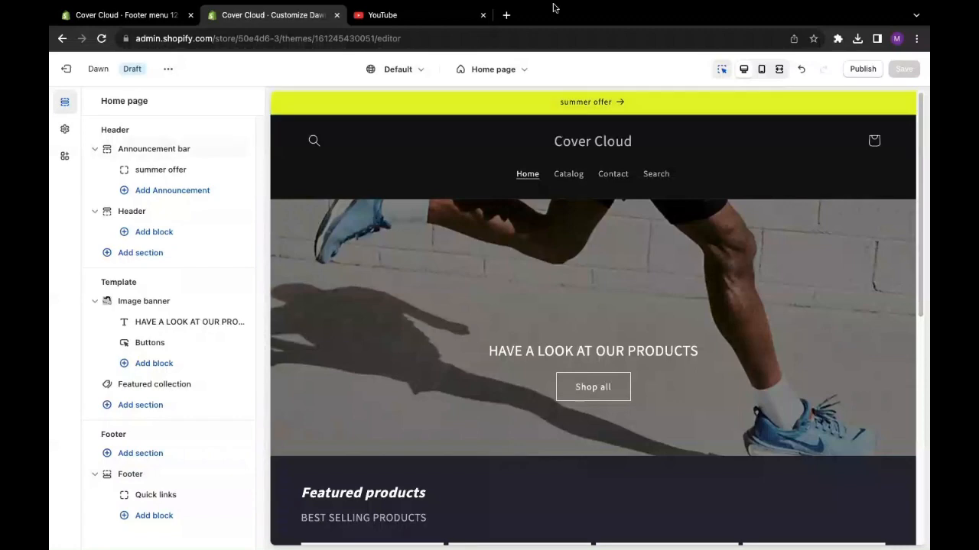
pyautogui.scroll(-2, 459, 252)
pyautogui.scroll(-5, 459, 252)
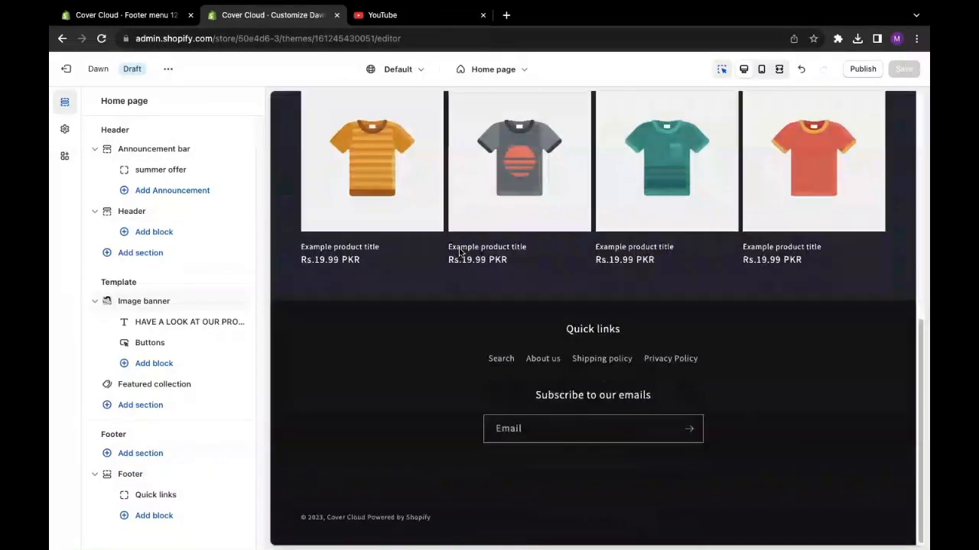
pyautogui.scroll(4, 456, 253)
pyautogui.scroll(4, 454, 250)
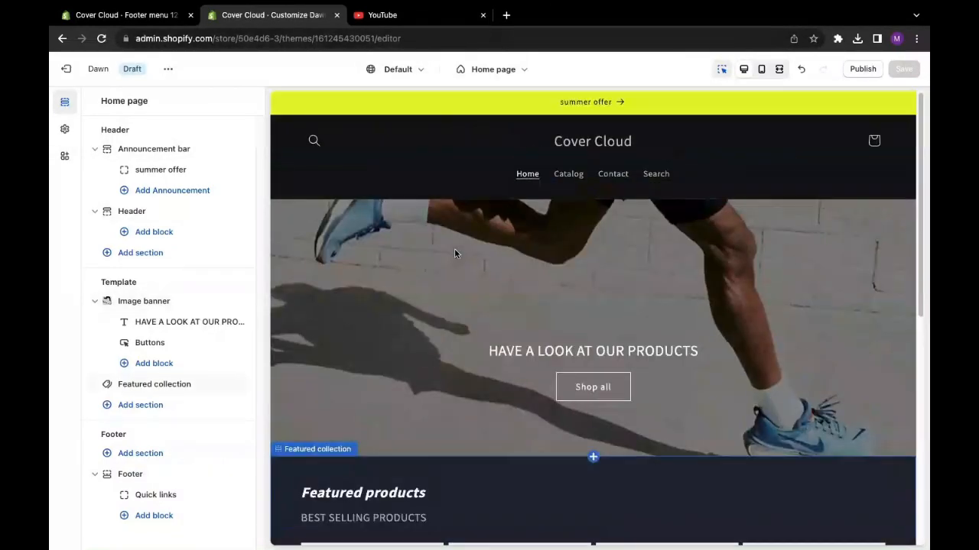
pyautogui.scroll(-6, 408, 188)
pyautogui.scroll(6, 408, 194)
pyautogui.scroll(-6, 382, 230)
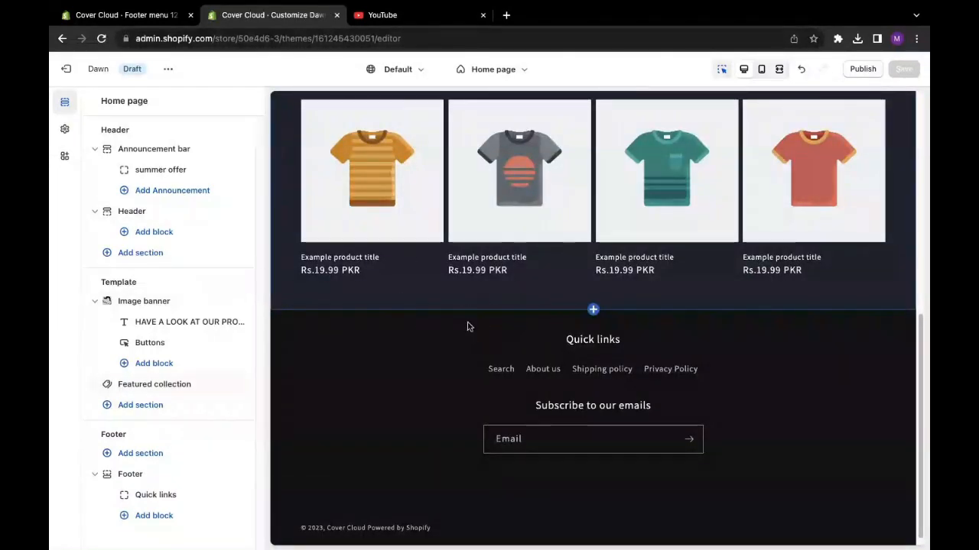
pyautogui.scroll(-1, 468, 316)
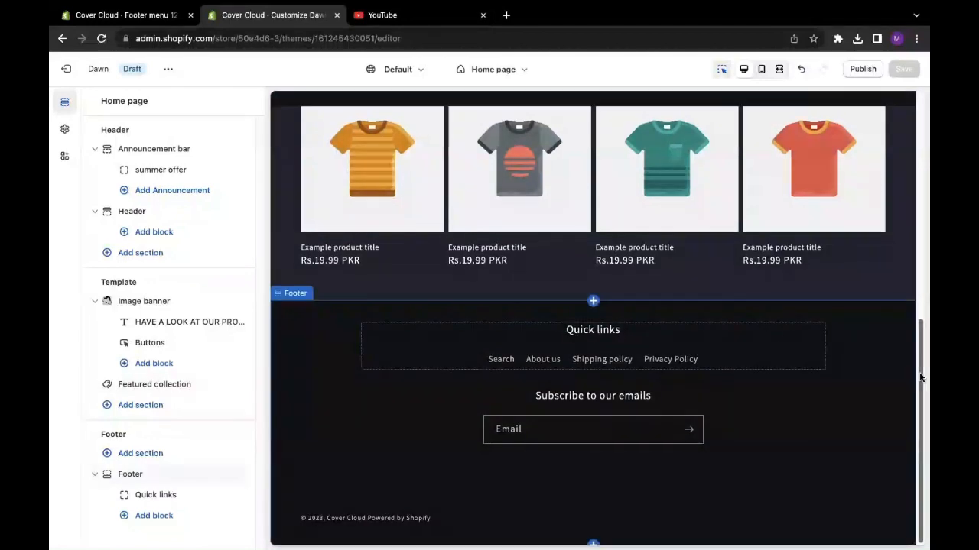
pyautogui.moveTo(921, 378); pyautogui.dragTo(909, 145)
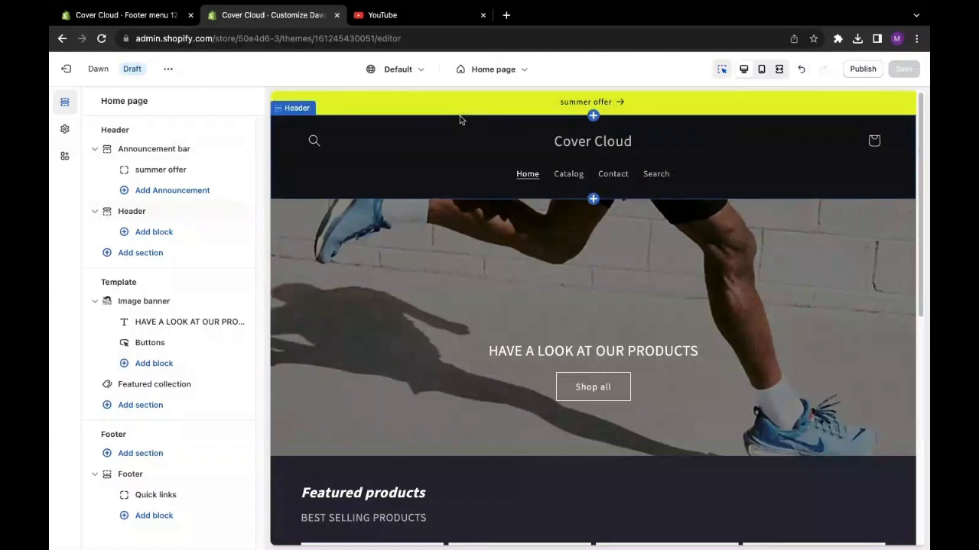
# - Exit the theme editor and look over the themes in the store's theme library
pyautogui.click(69, 74)
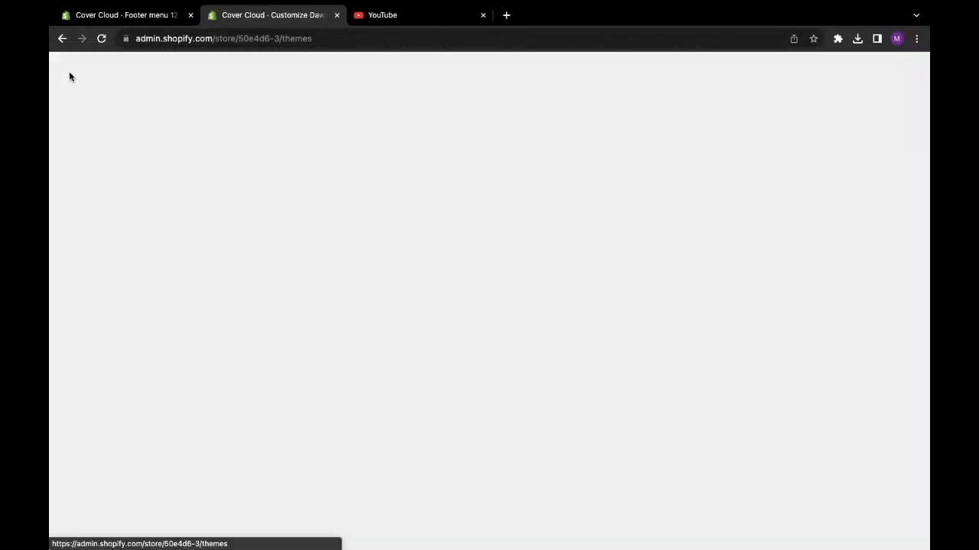
pyautogui.scroll(-5, 378, 260)
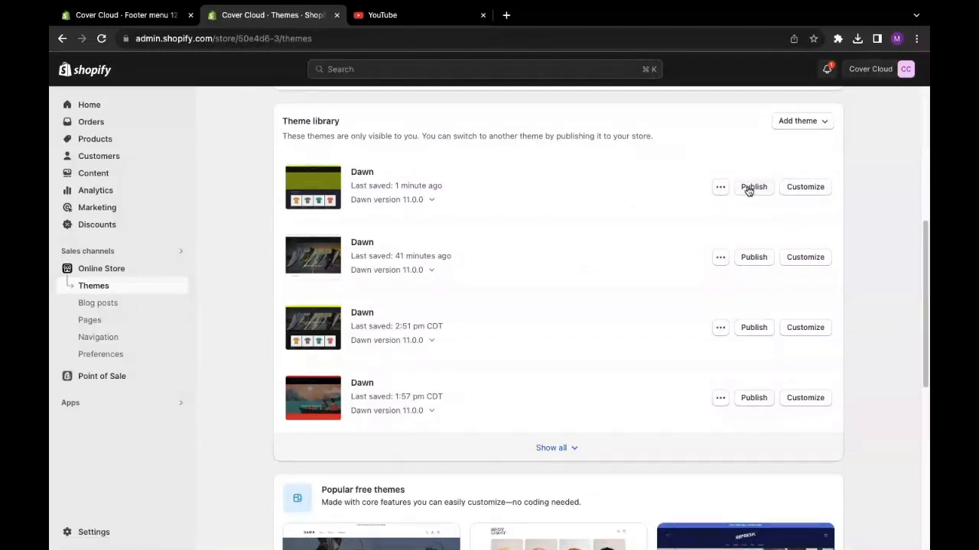
pyautogui.scroll(-2, 625, 196)
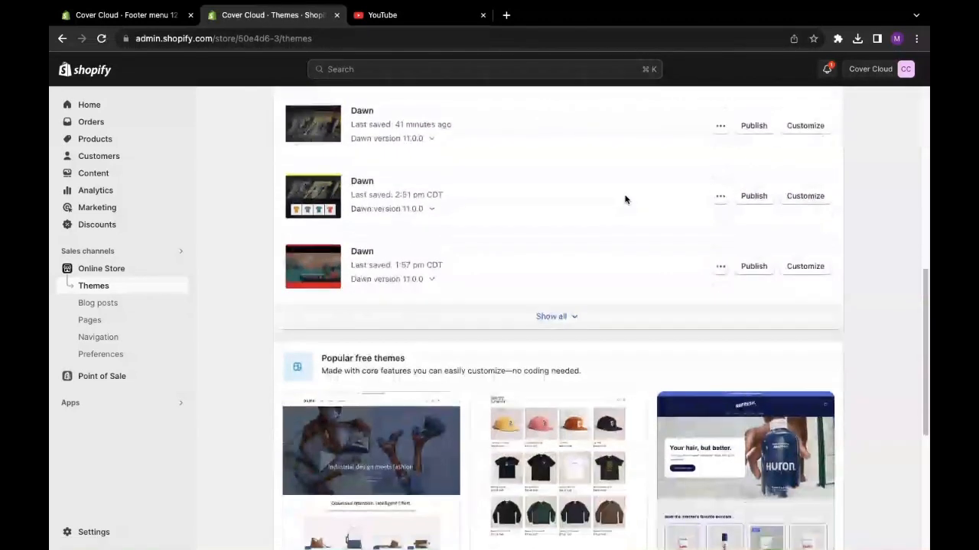
pyautogui.scroll(6, 625, 201)
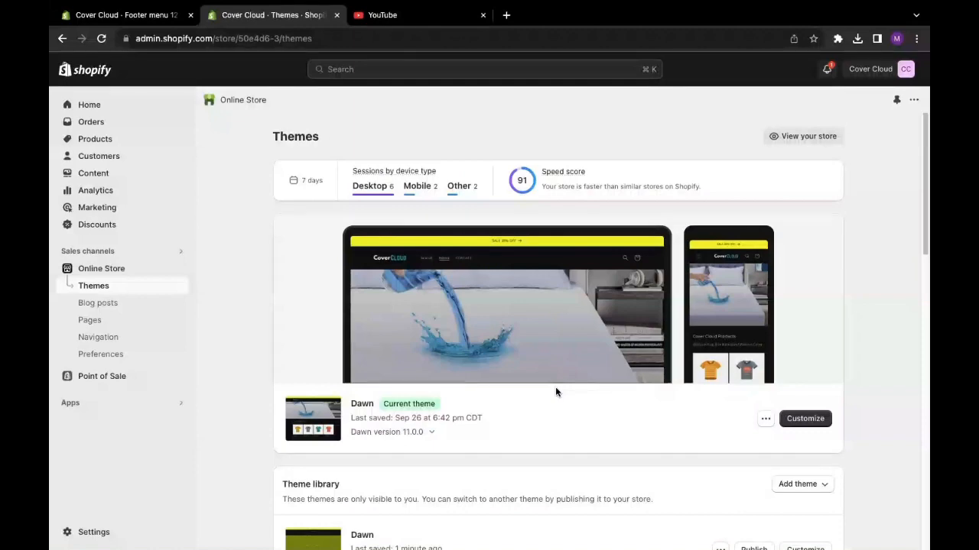
pyautogui.press('ctrl+super+f')
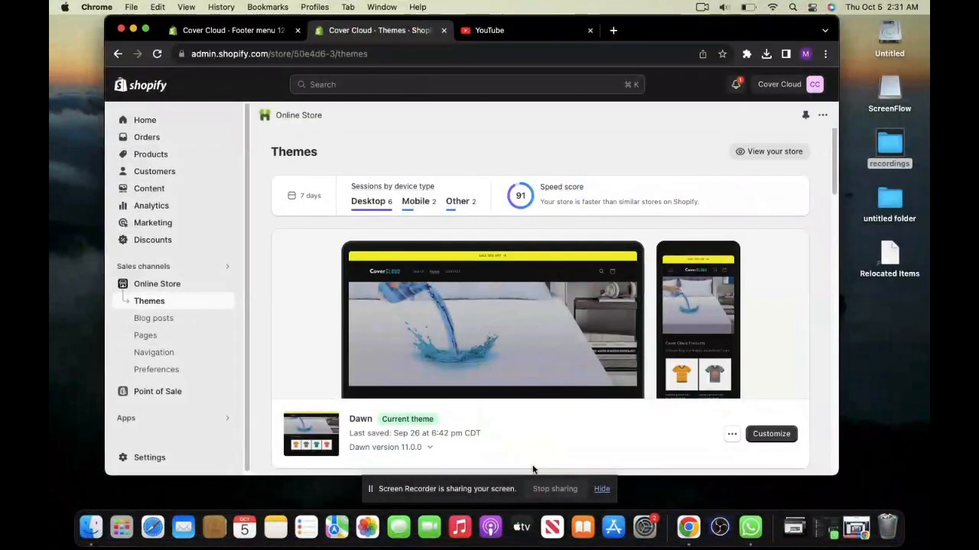